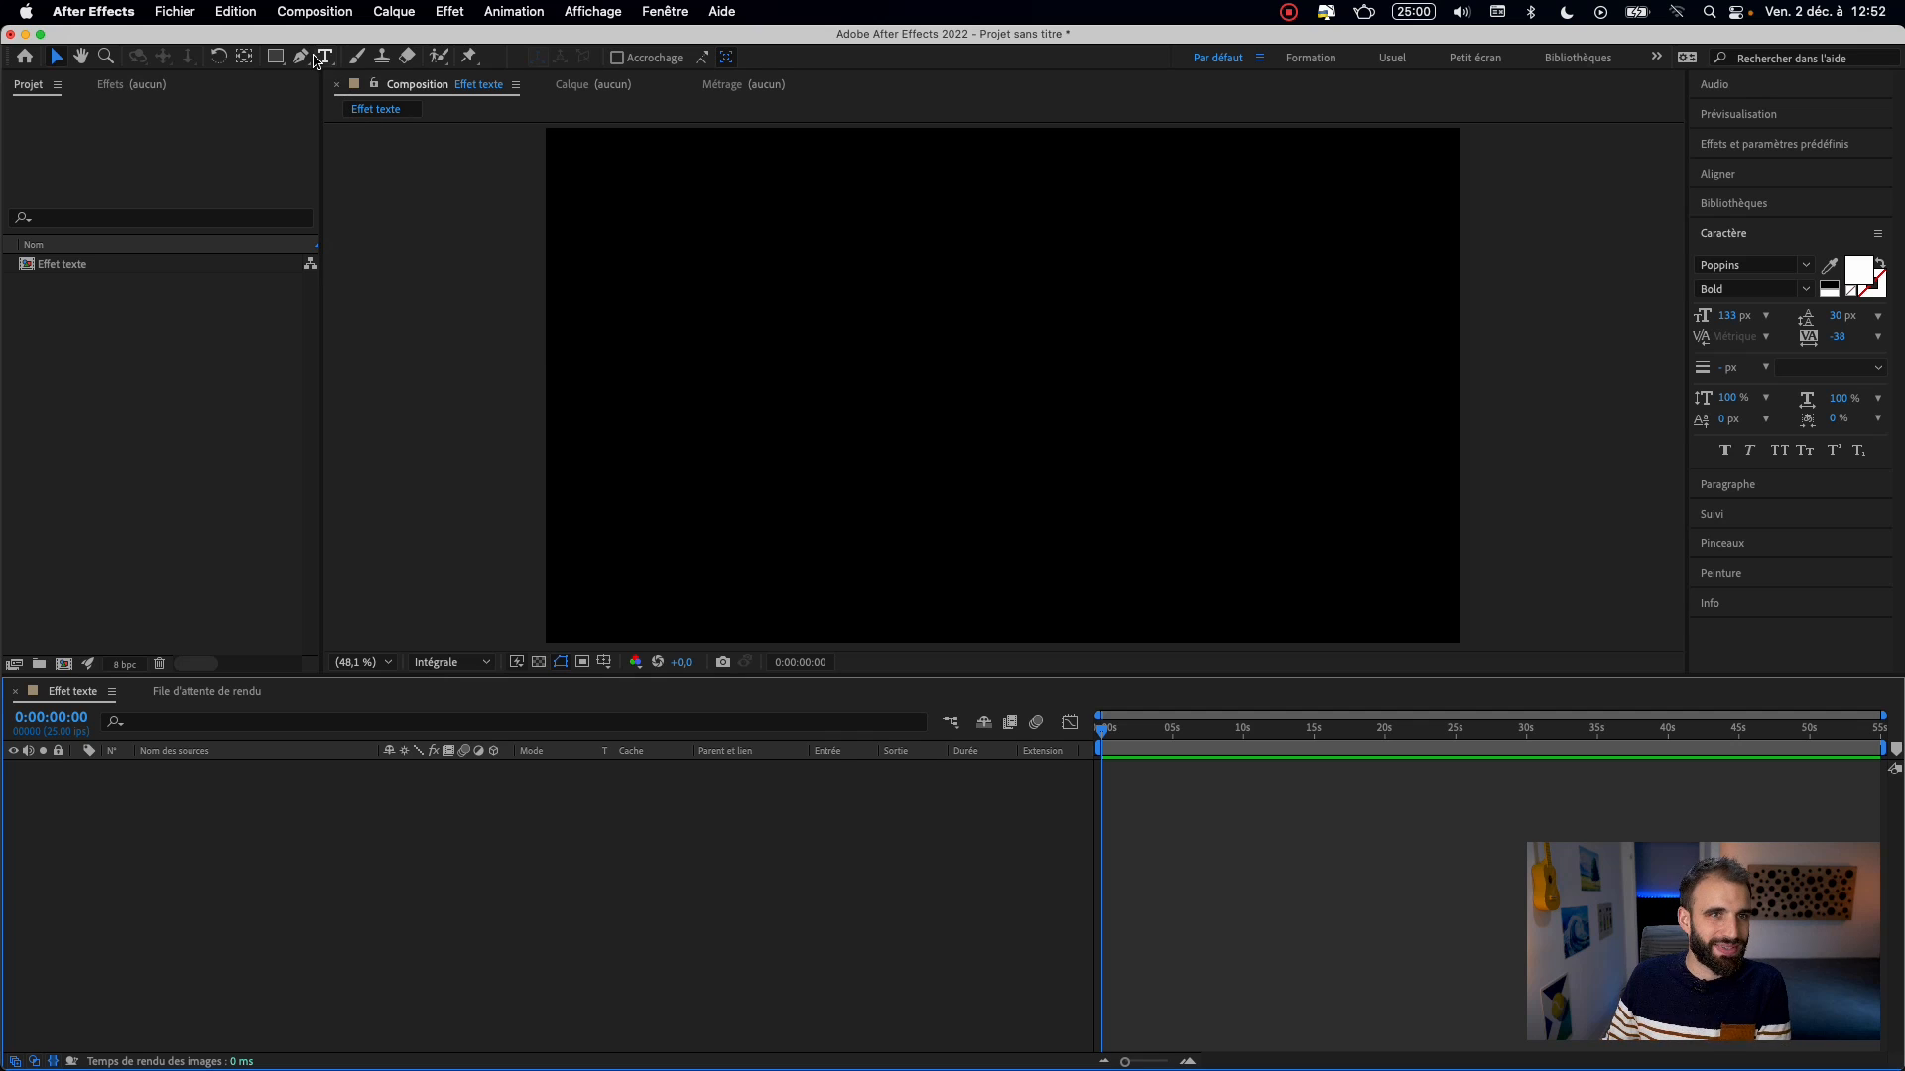
- Create a text layer reading "Mission acceptée" and place it in the lower-right part of the composition frame
left_click(732, 392)
type("Mission acceptée")
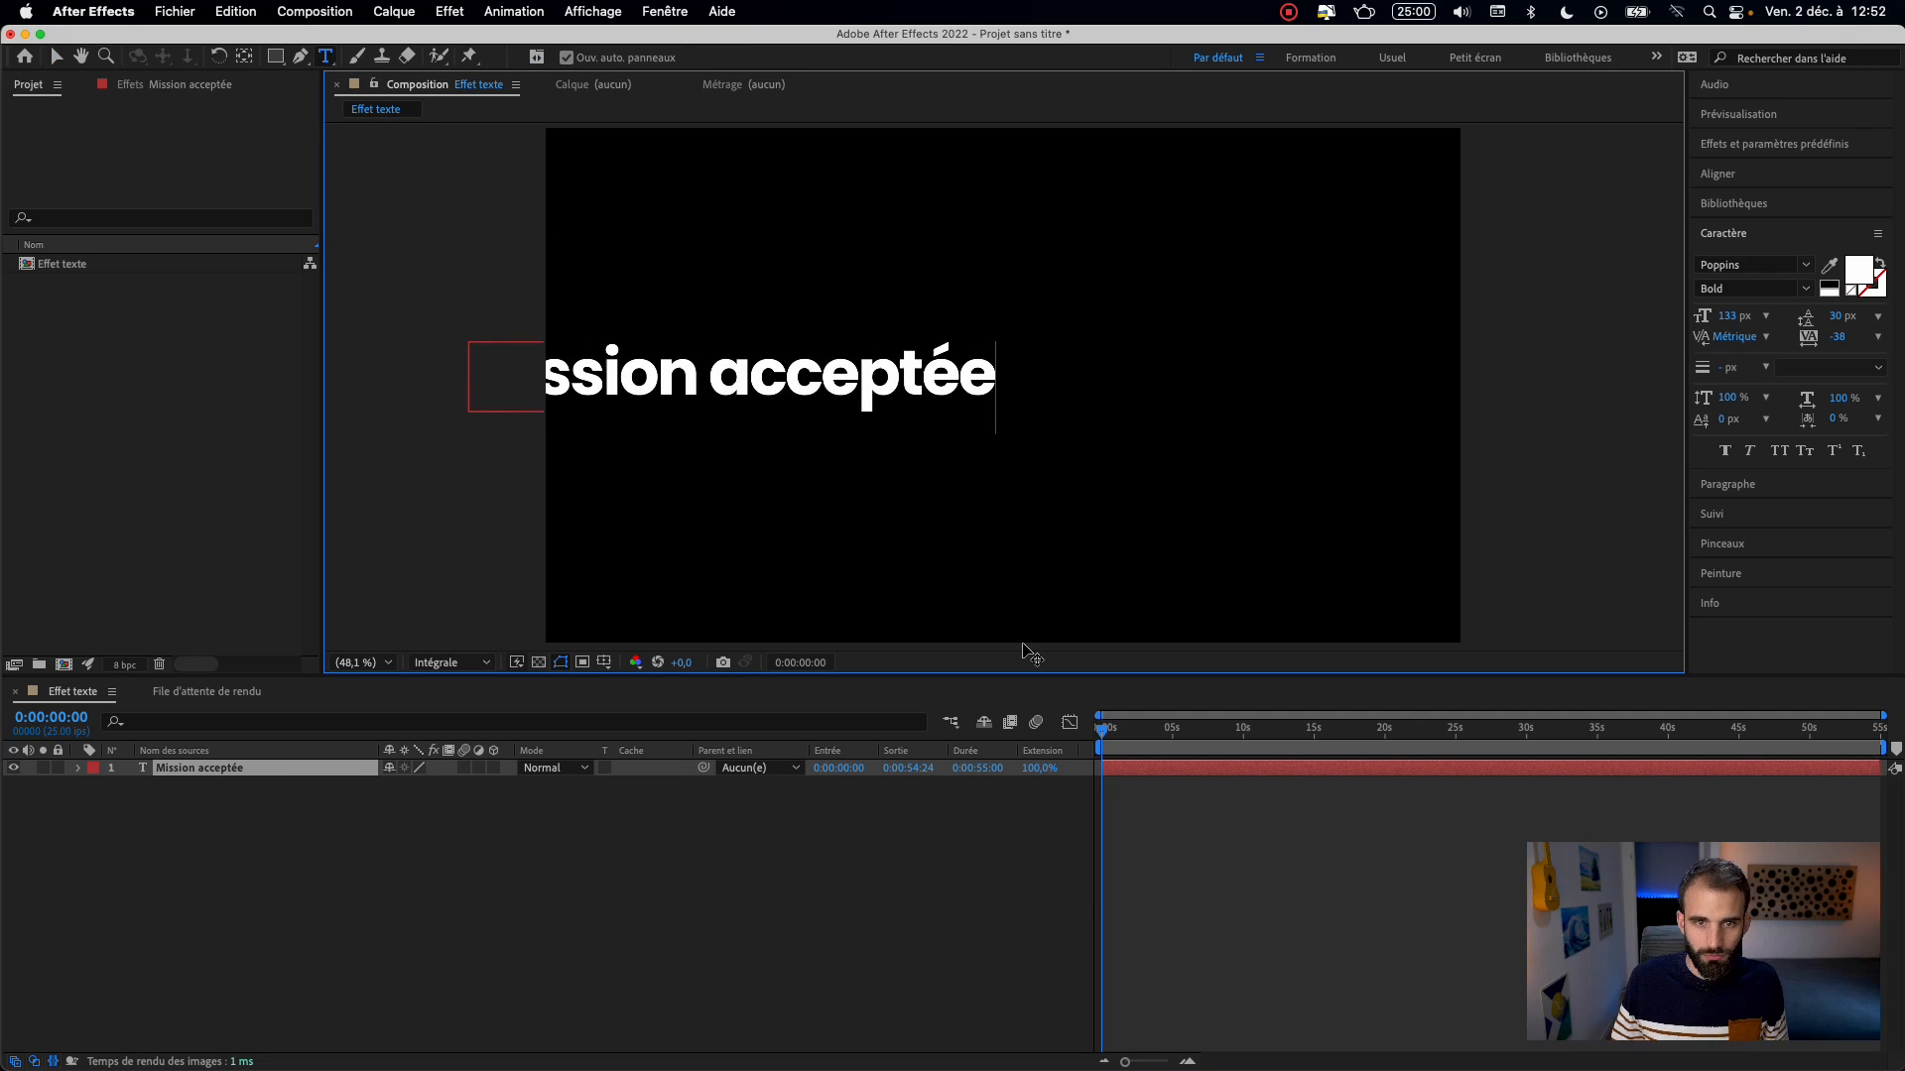
key("Escape")
key("v")
left_click_drag(798, 396, 1205, 545)
left_click(1240, 955)
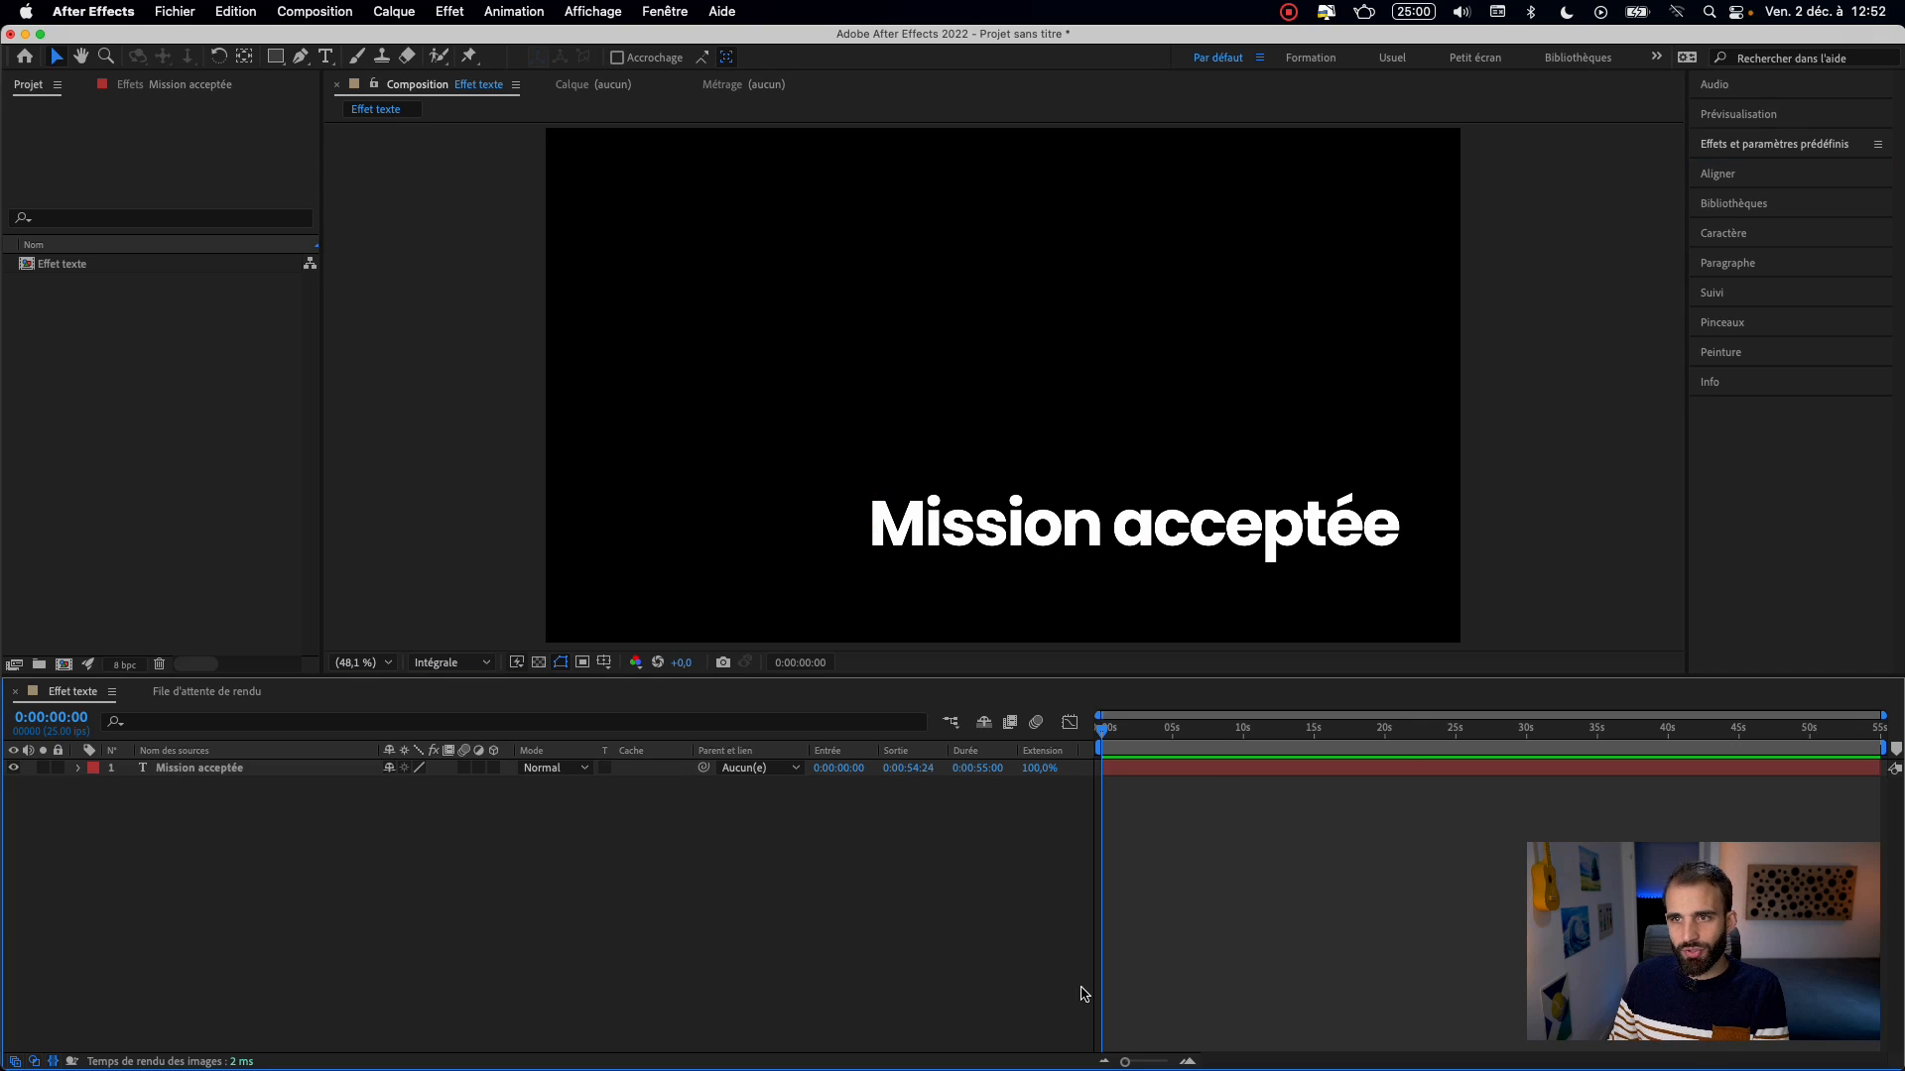
- Find the Machine text animation preset and apply it to the "Mission acceptée" text
left_click(1721, 146)
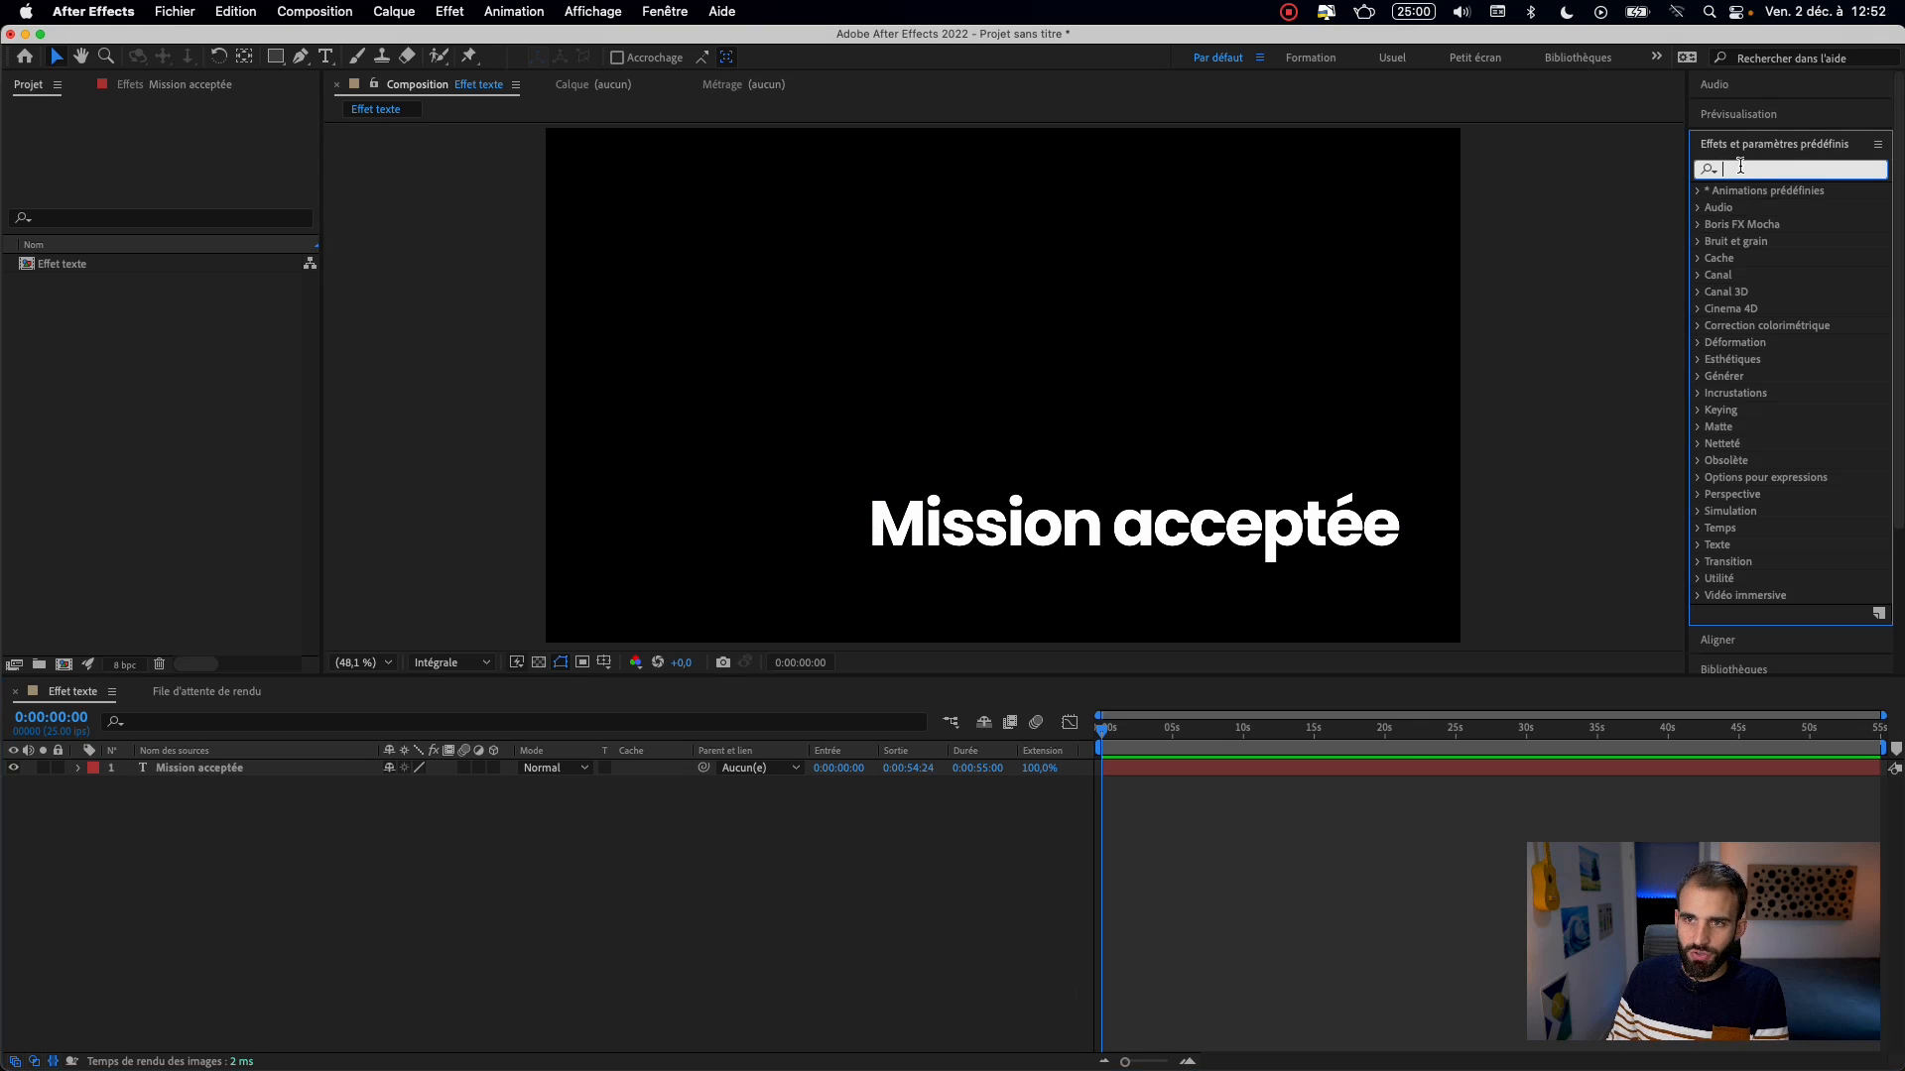
type("machin")
left_click_drag(1795, 241, 1018, 526)
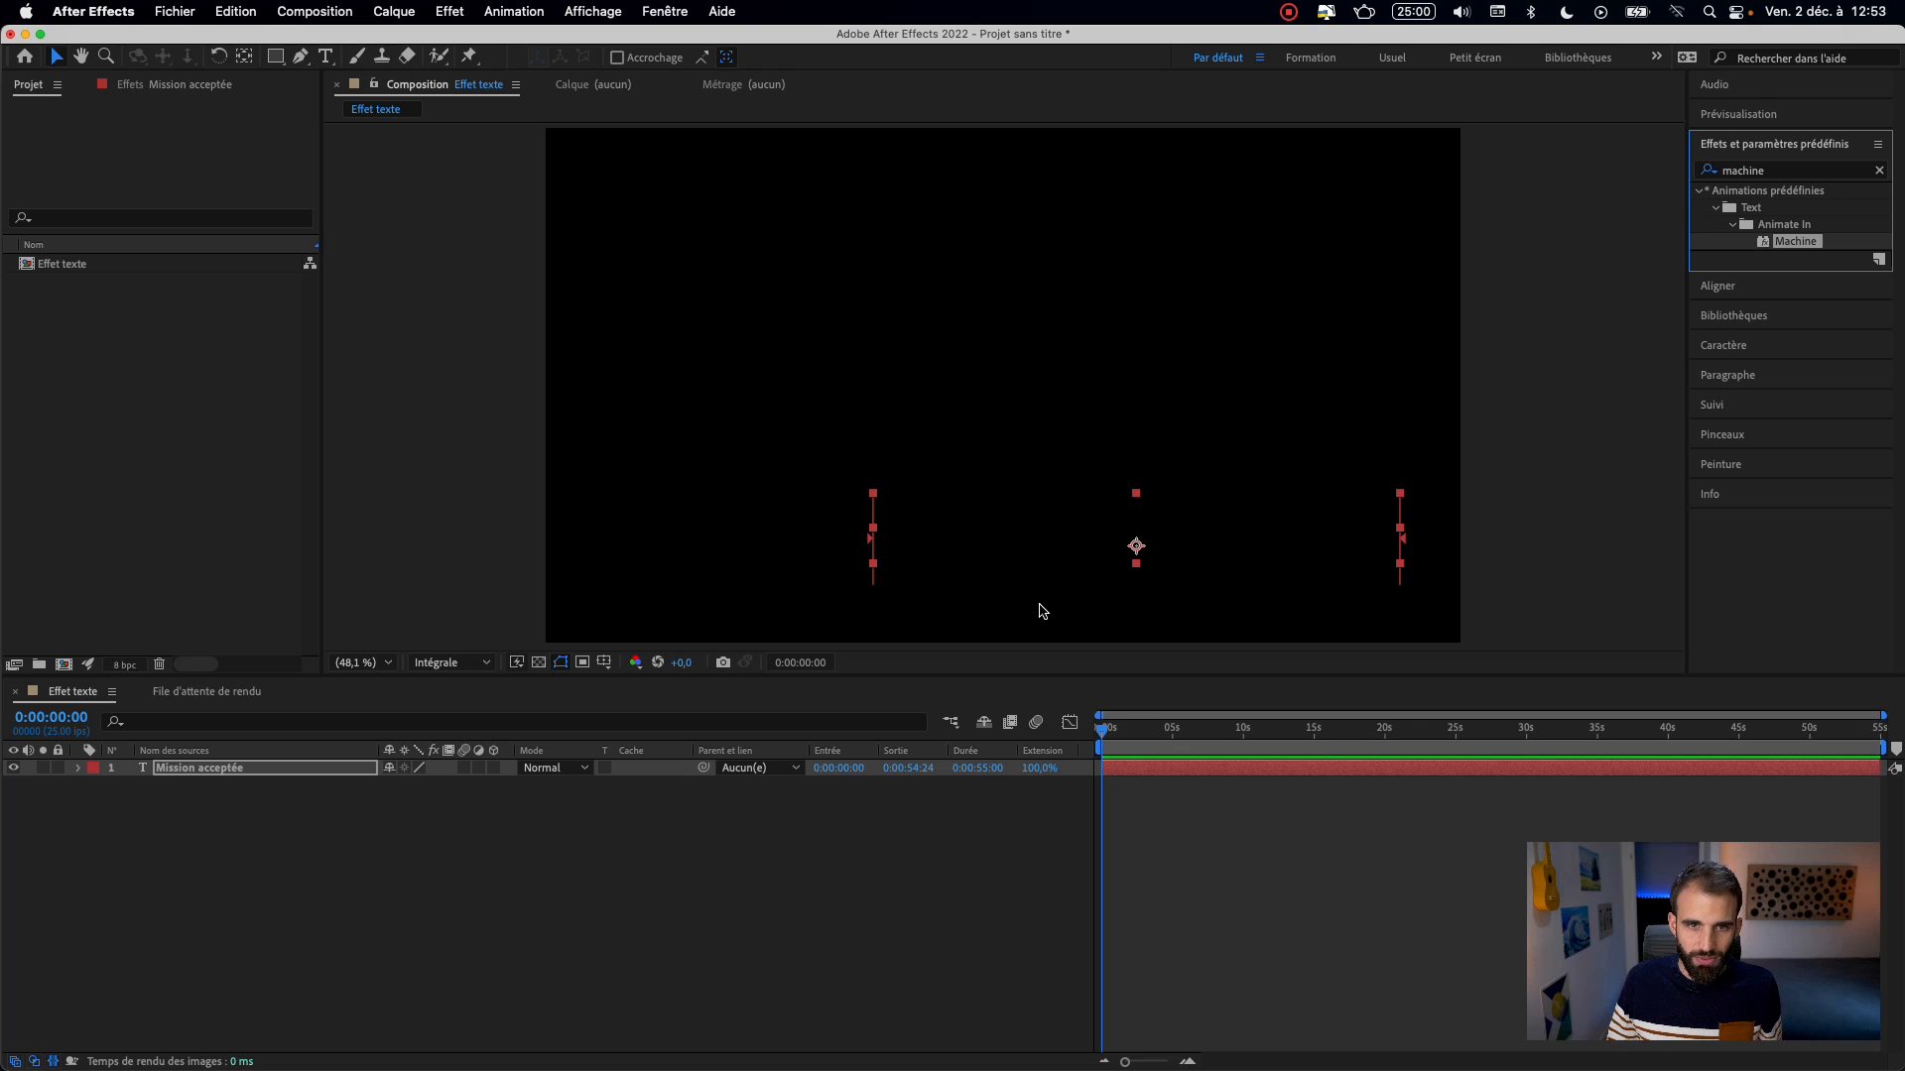
- Preview the typewriter animation on the text twice from the start of the composition
key("space")
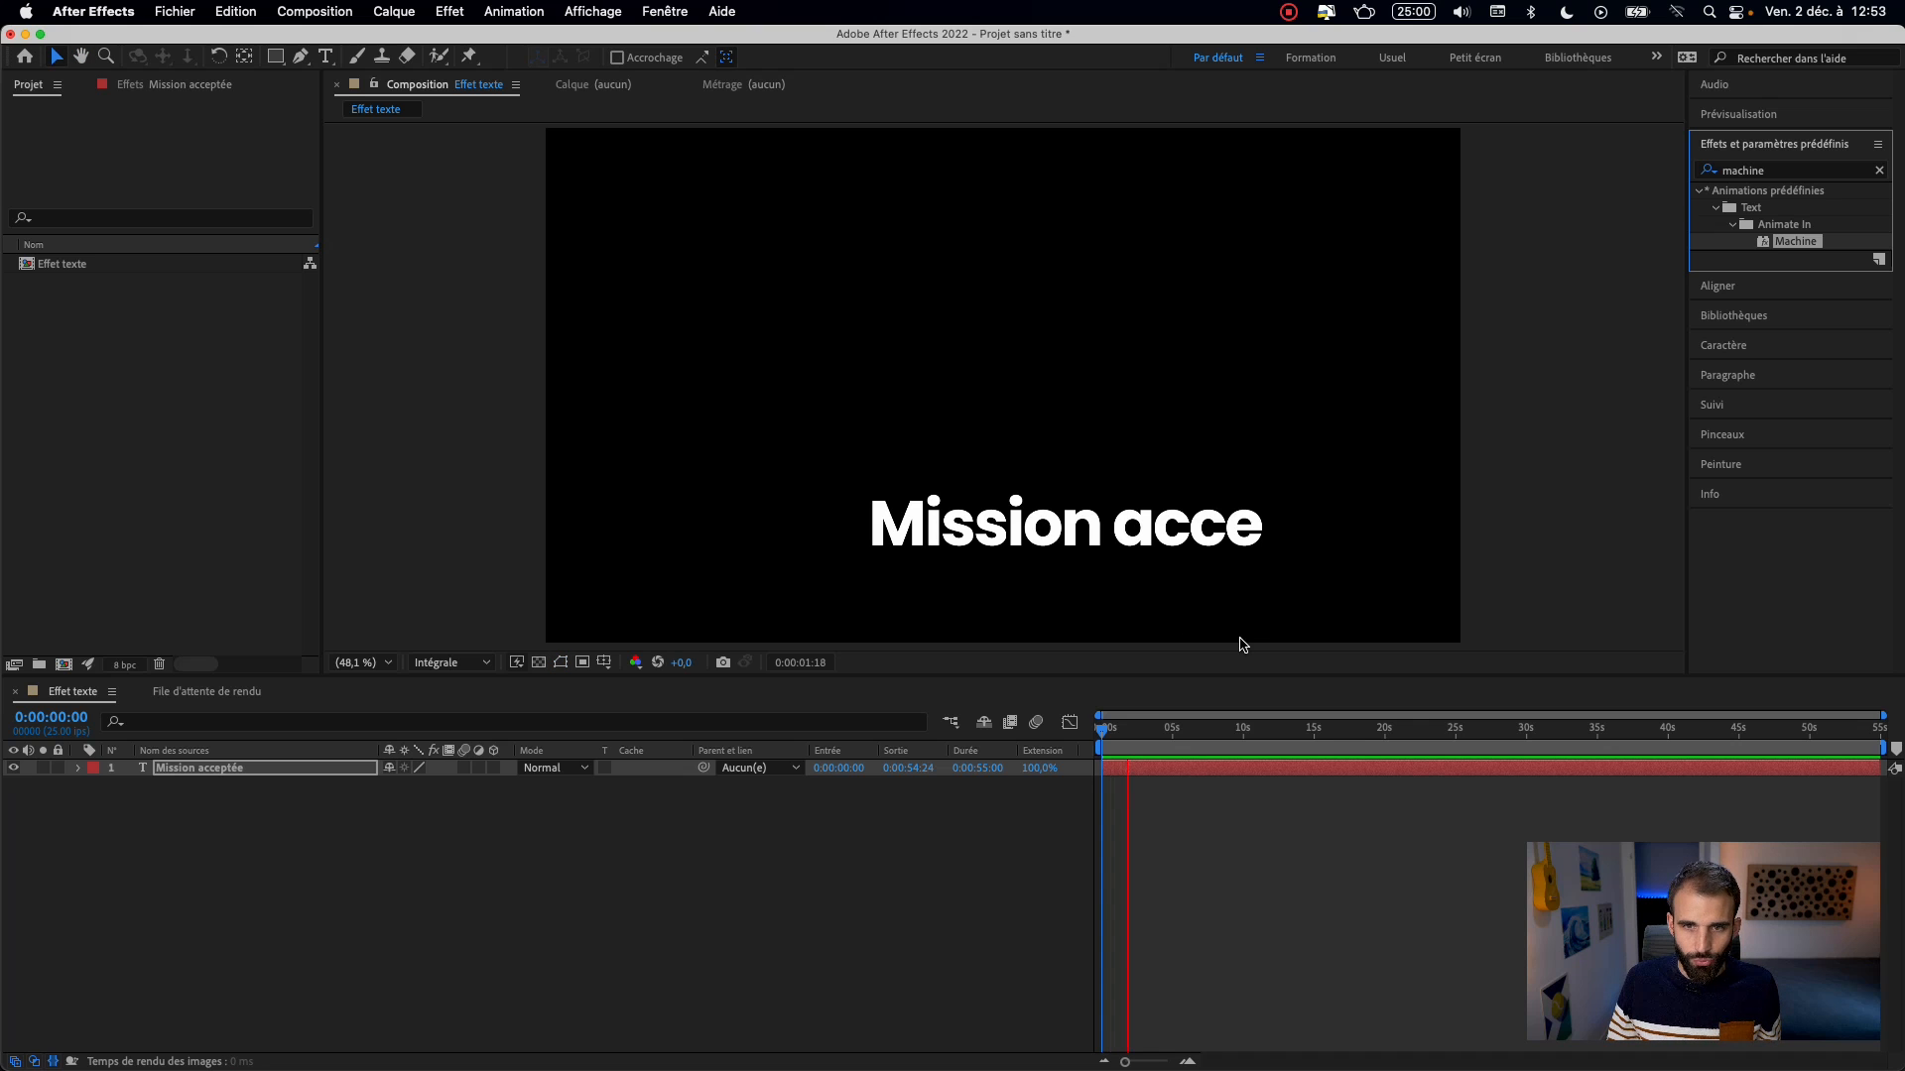
key("space")
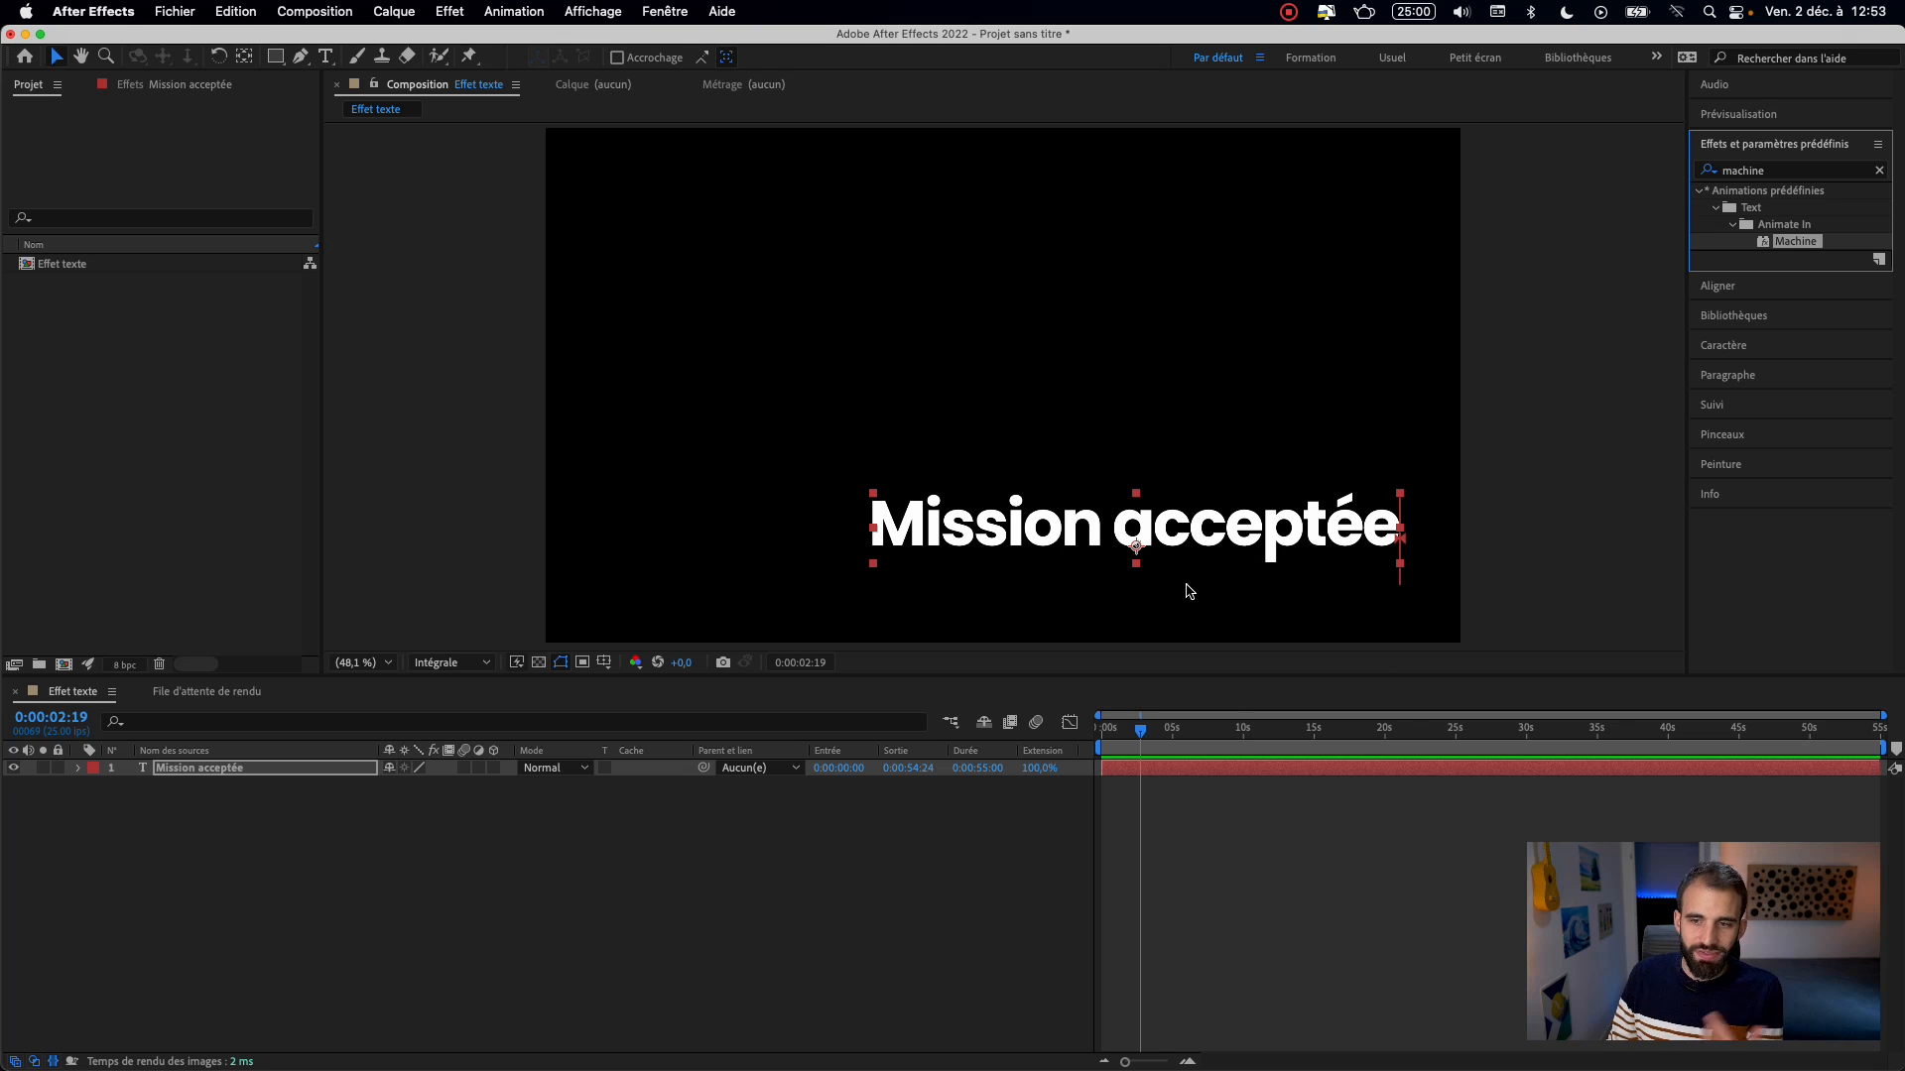
left_click_drag(1141, 731, 1012, 754)
key("space")
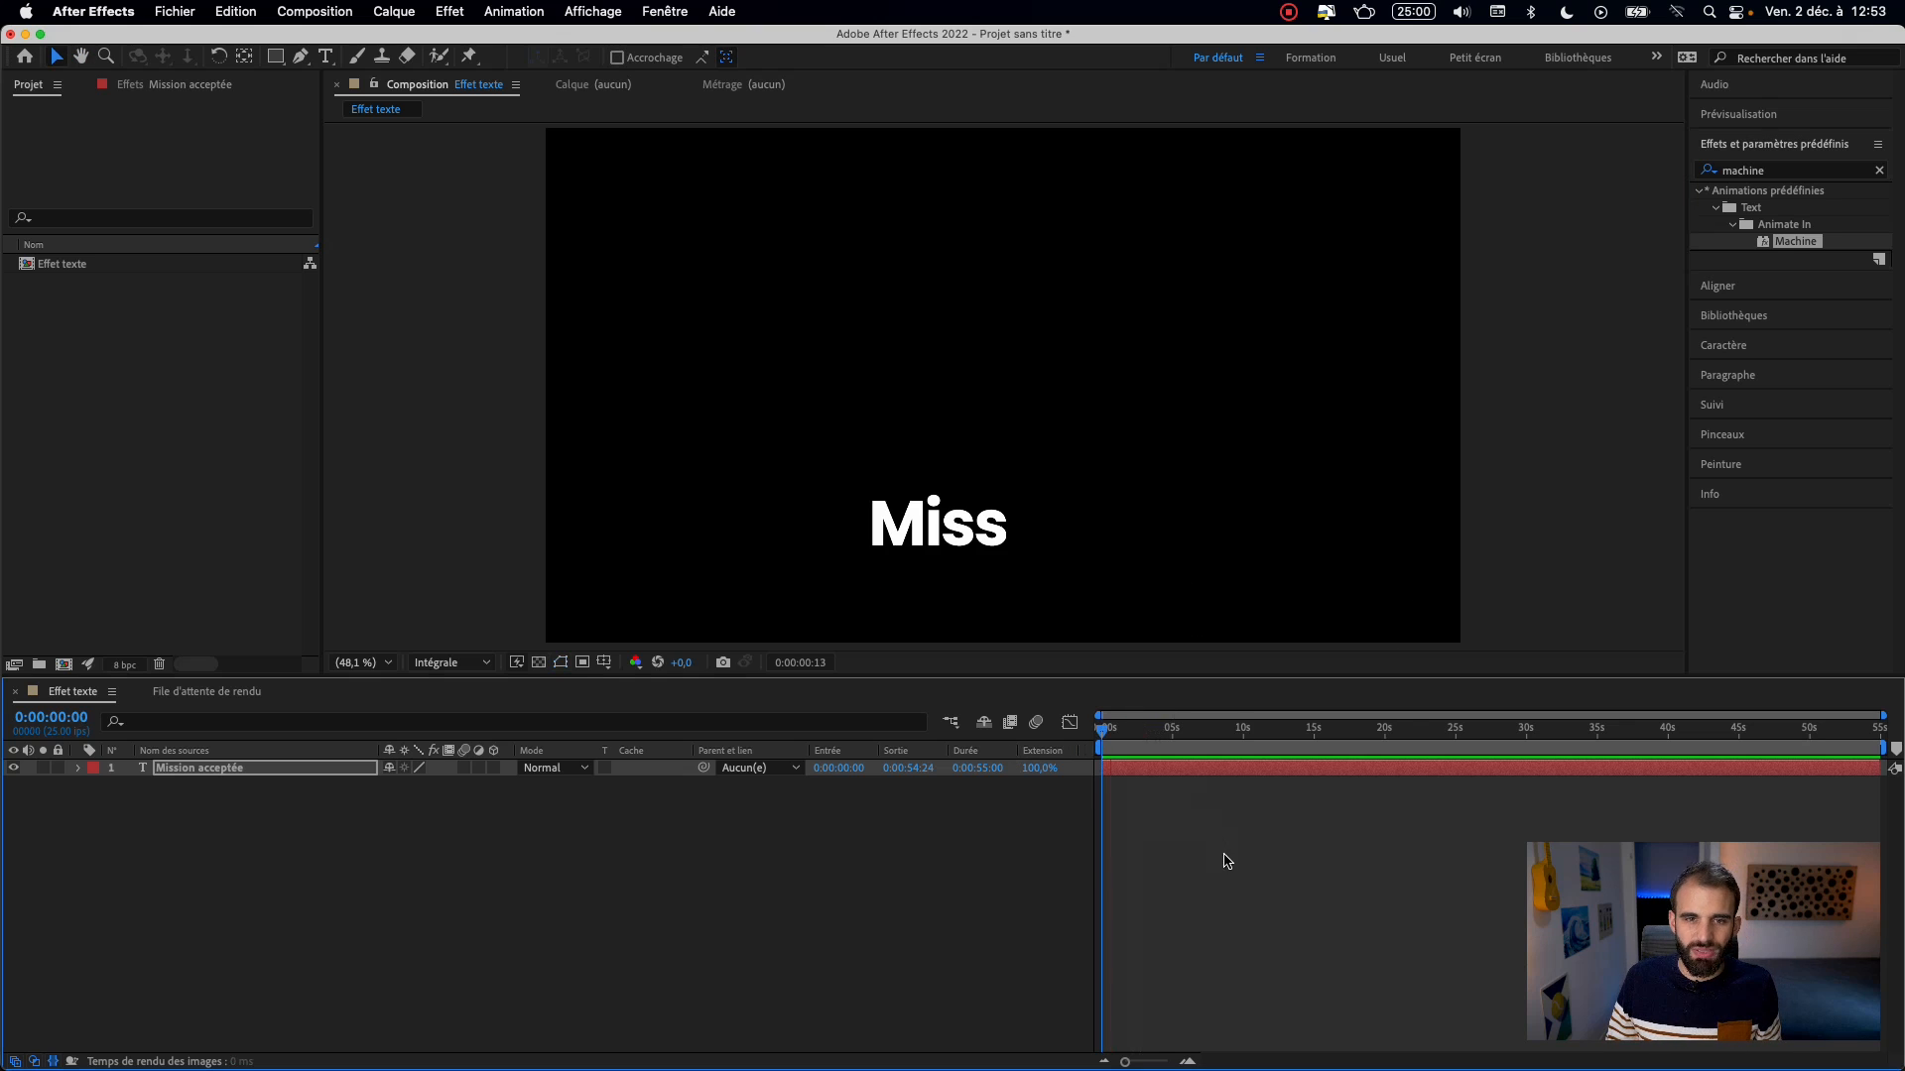
key("space")
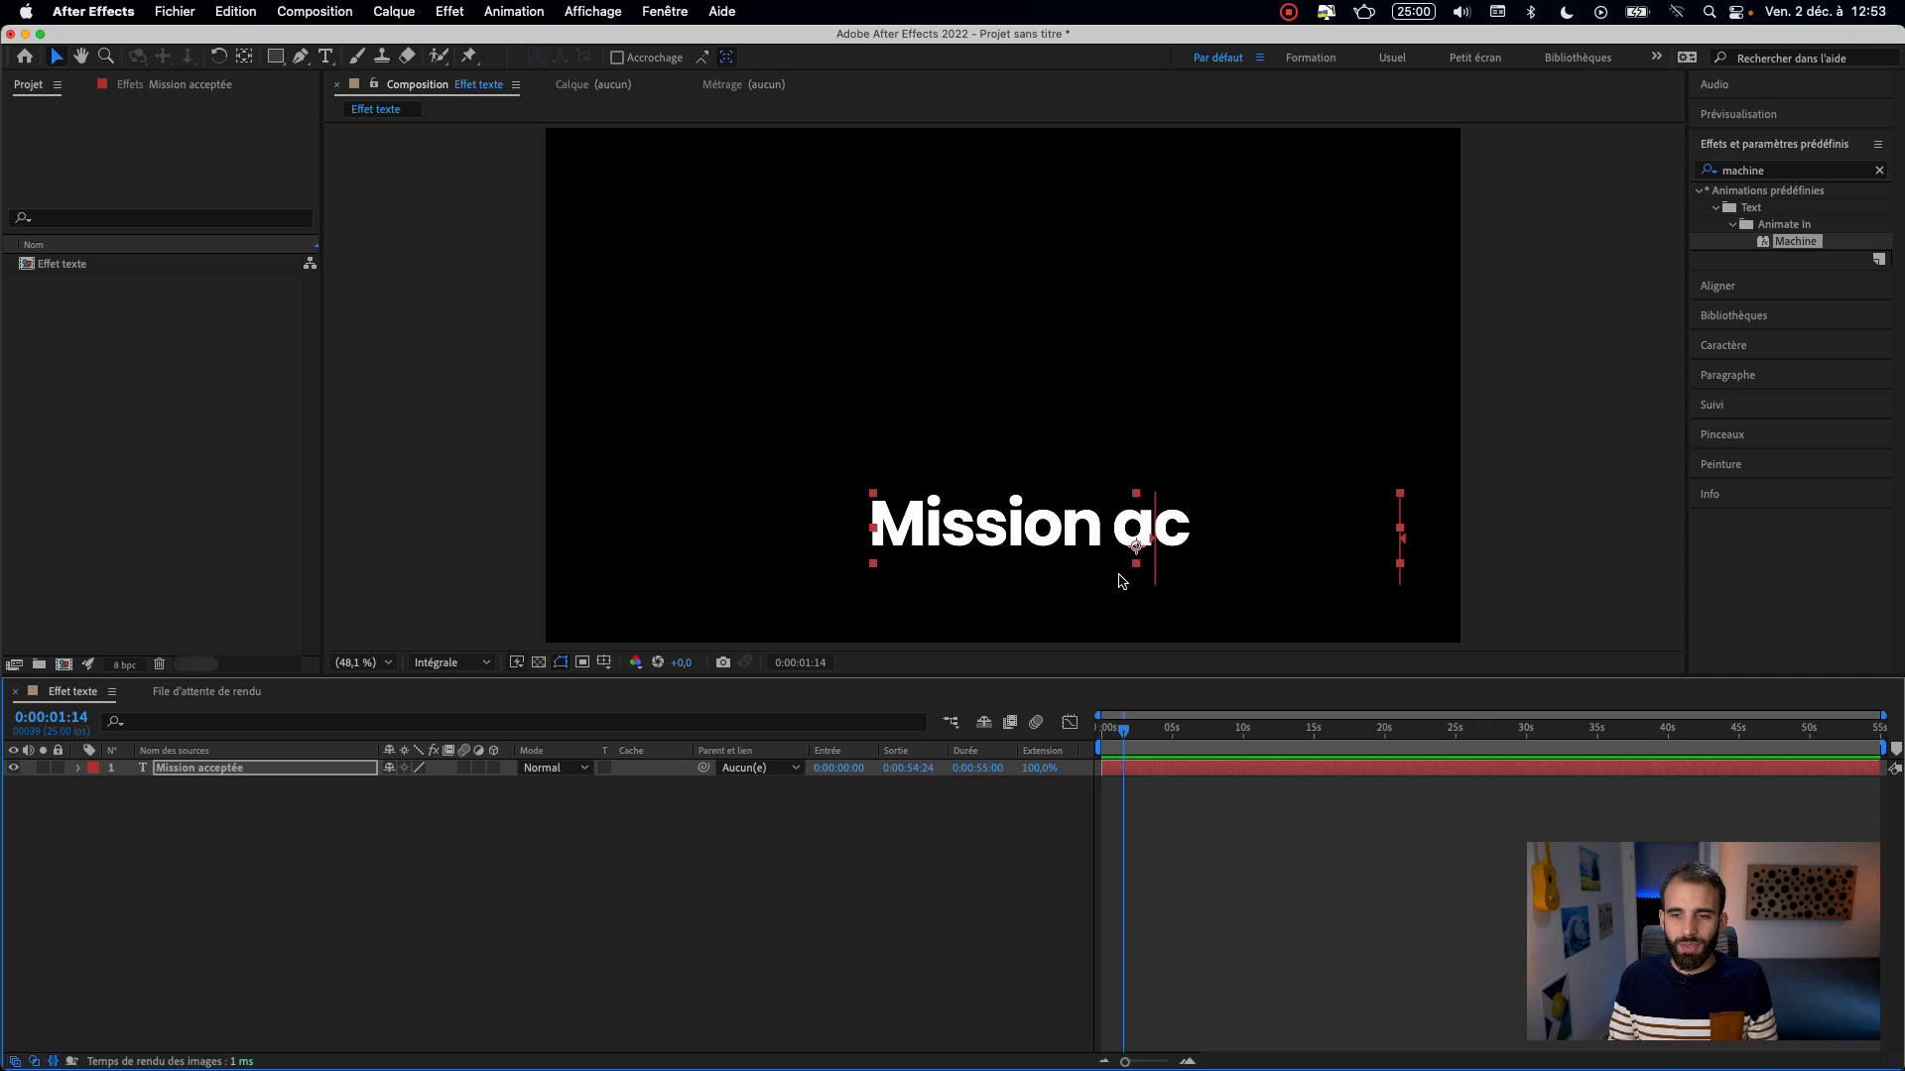
left_click(940, 851)
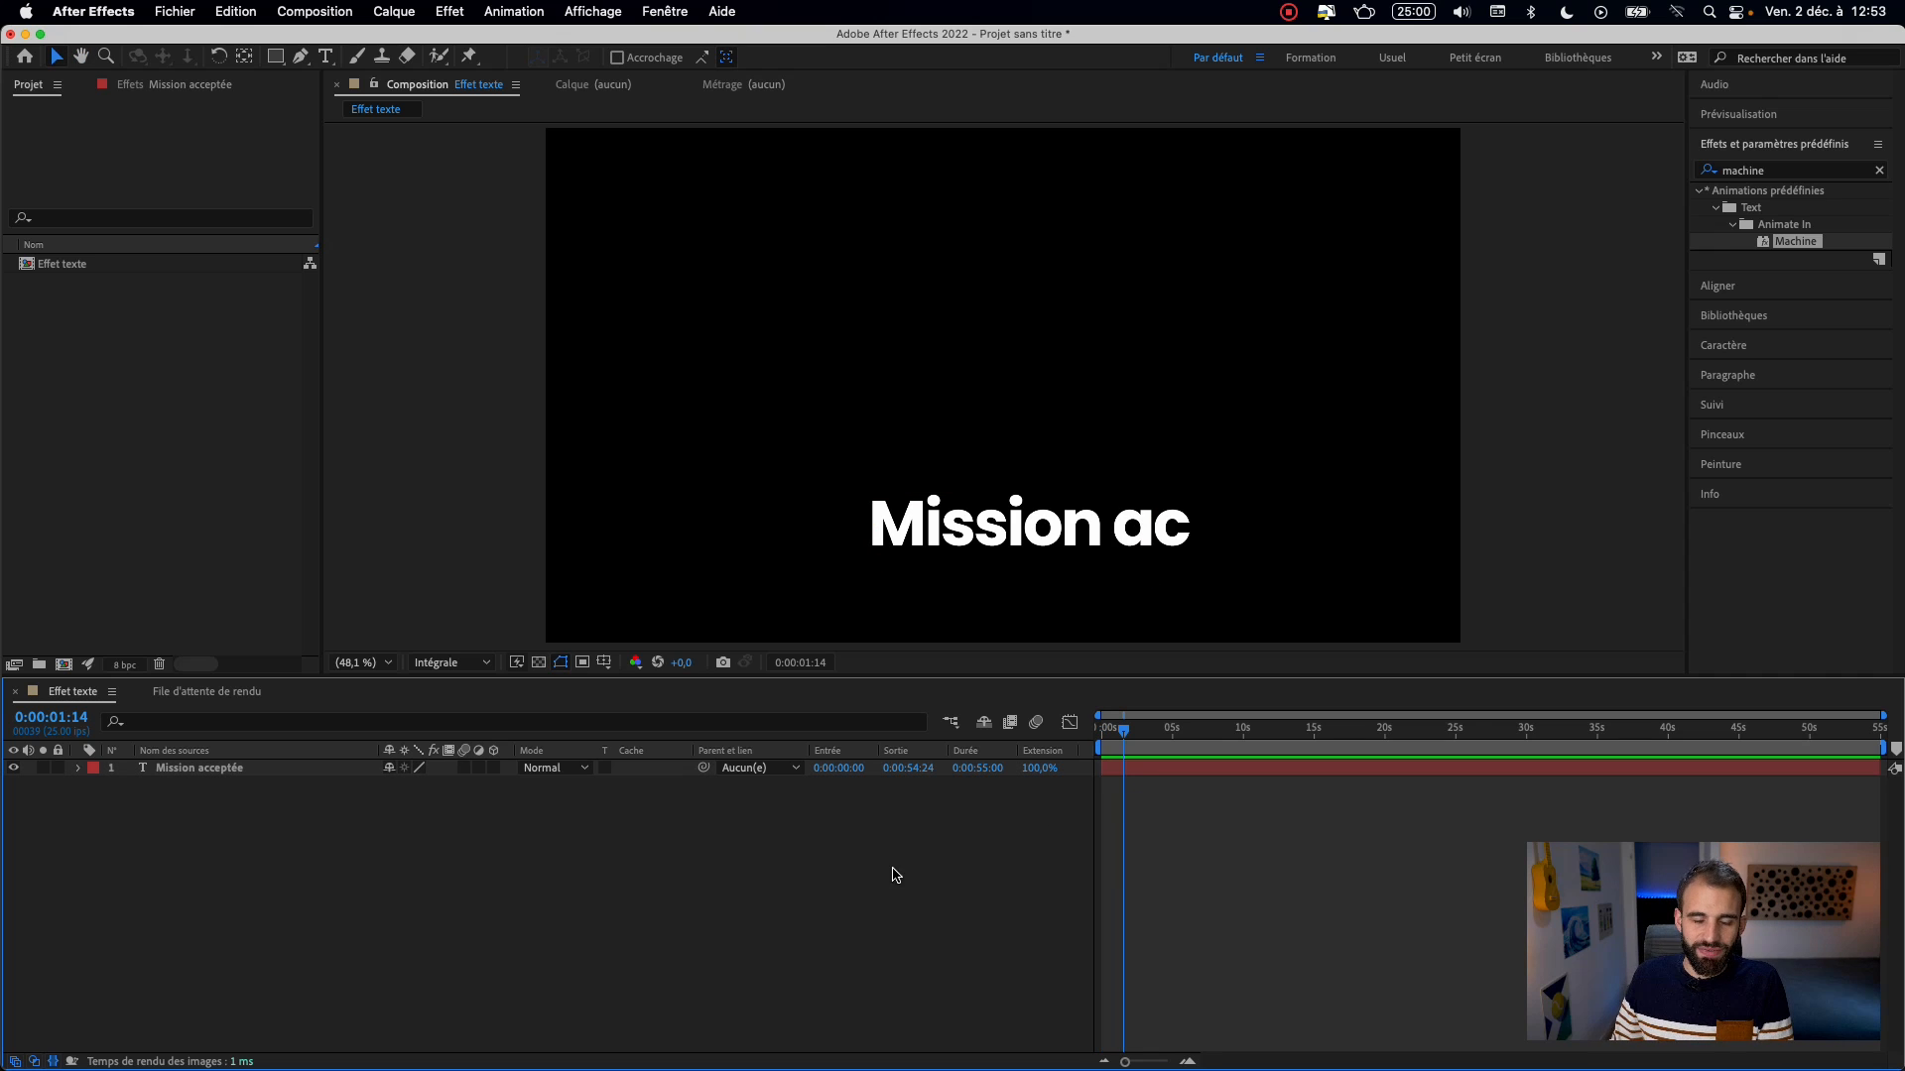
- Reveal the animated Début keyframes of the "Mission acceptée" layer and select the first one
left_click(216, 770)
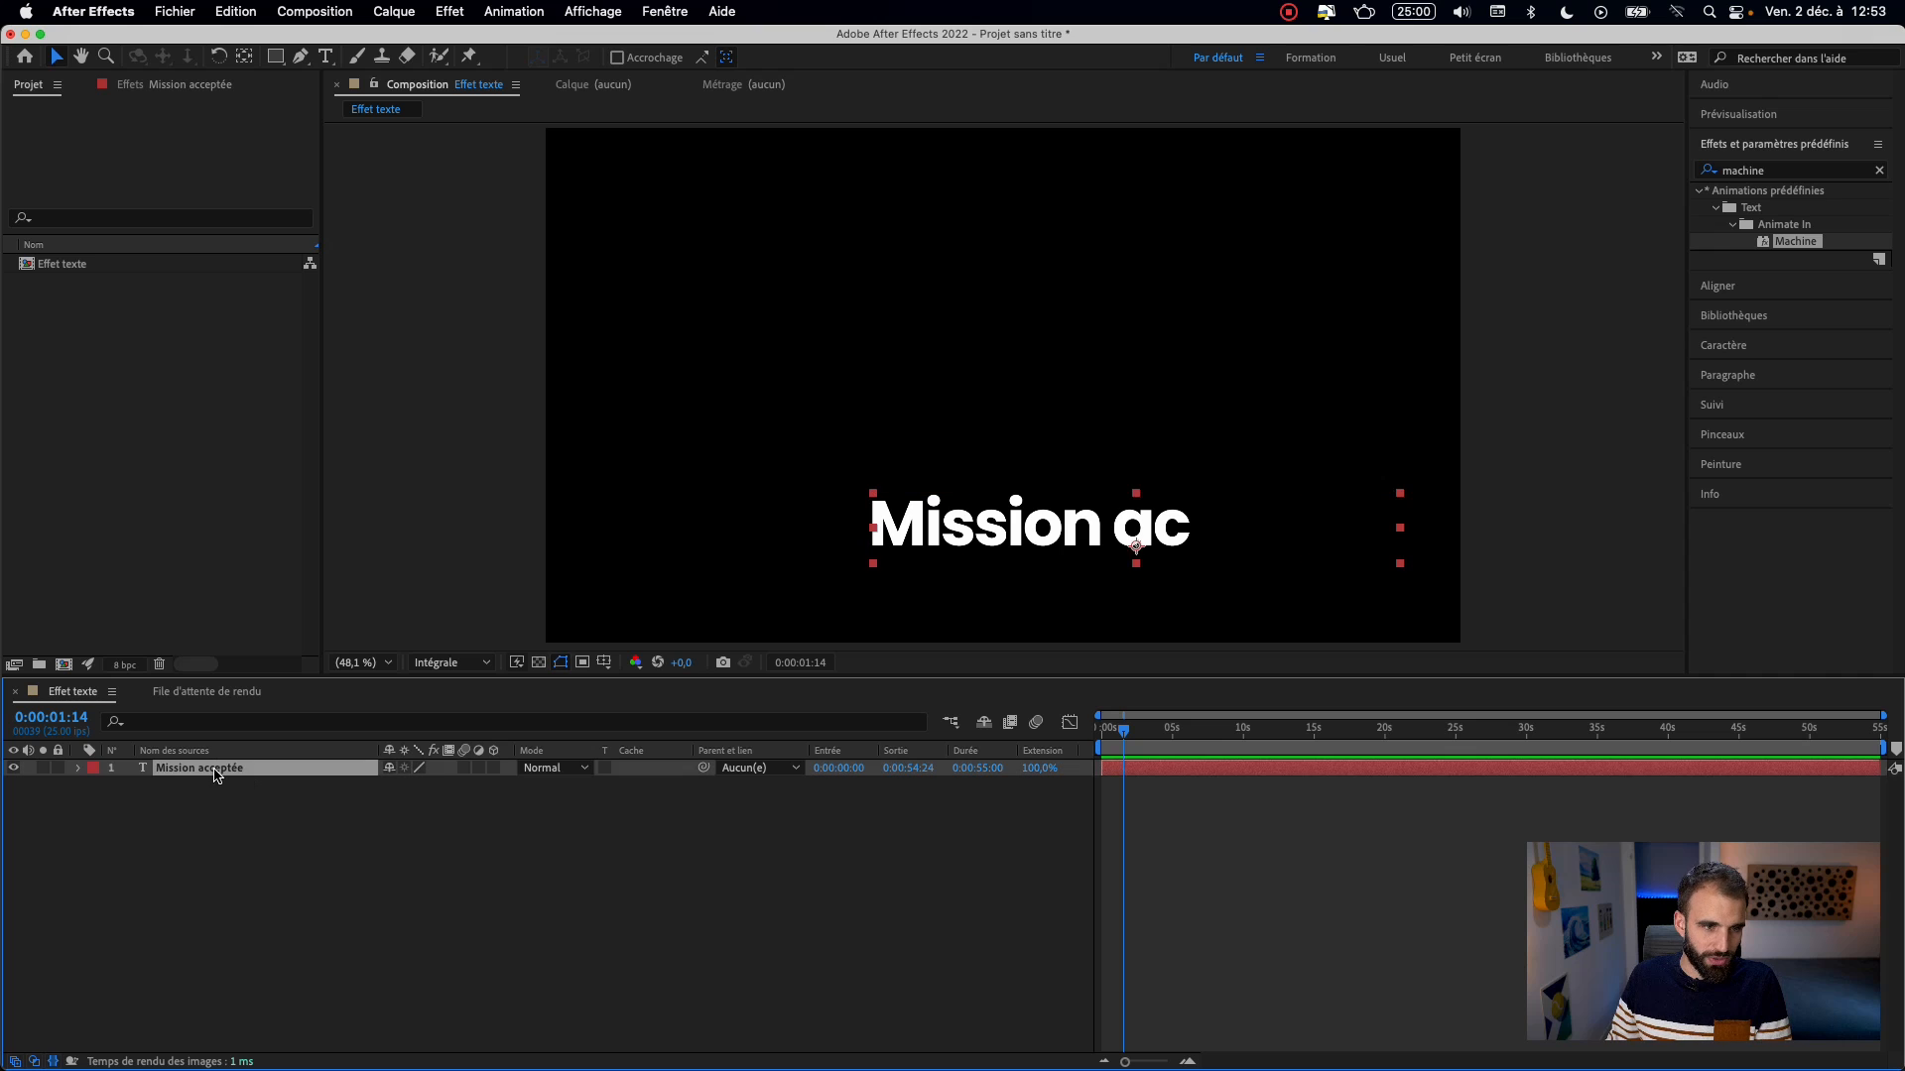
key("u")
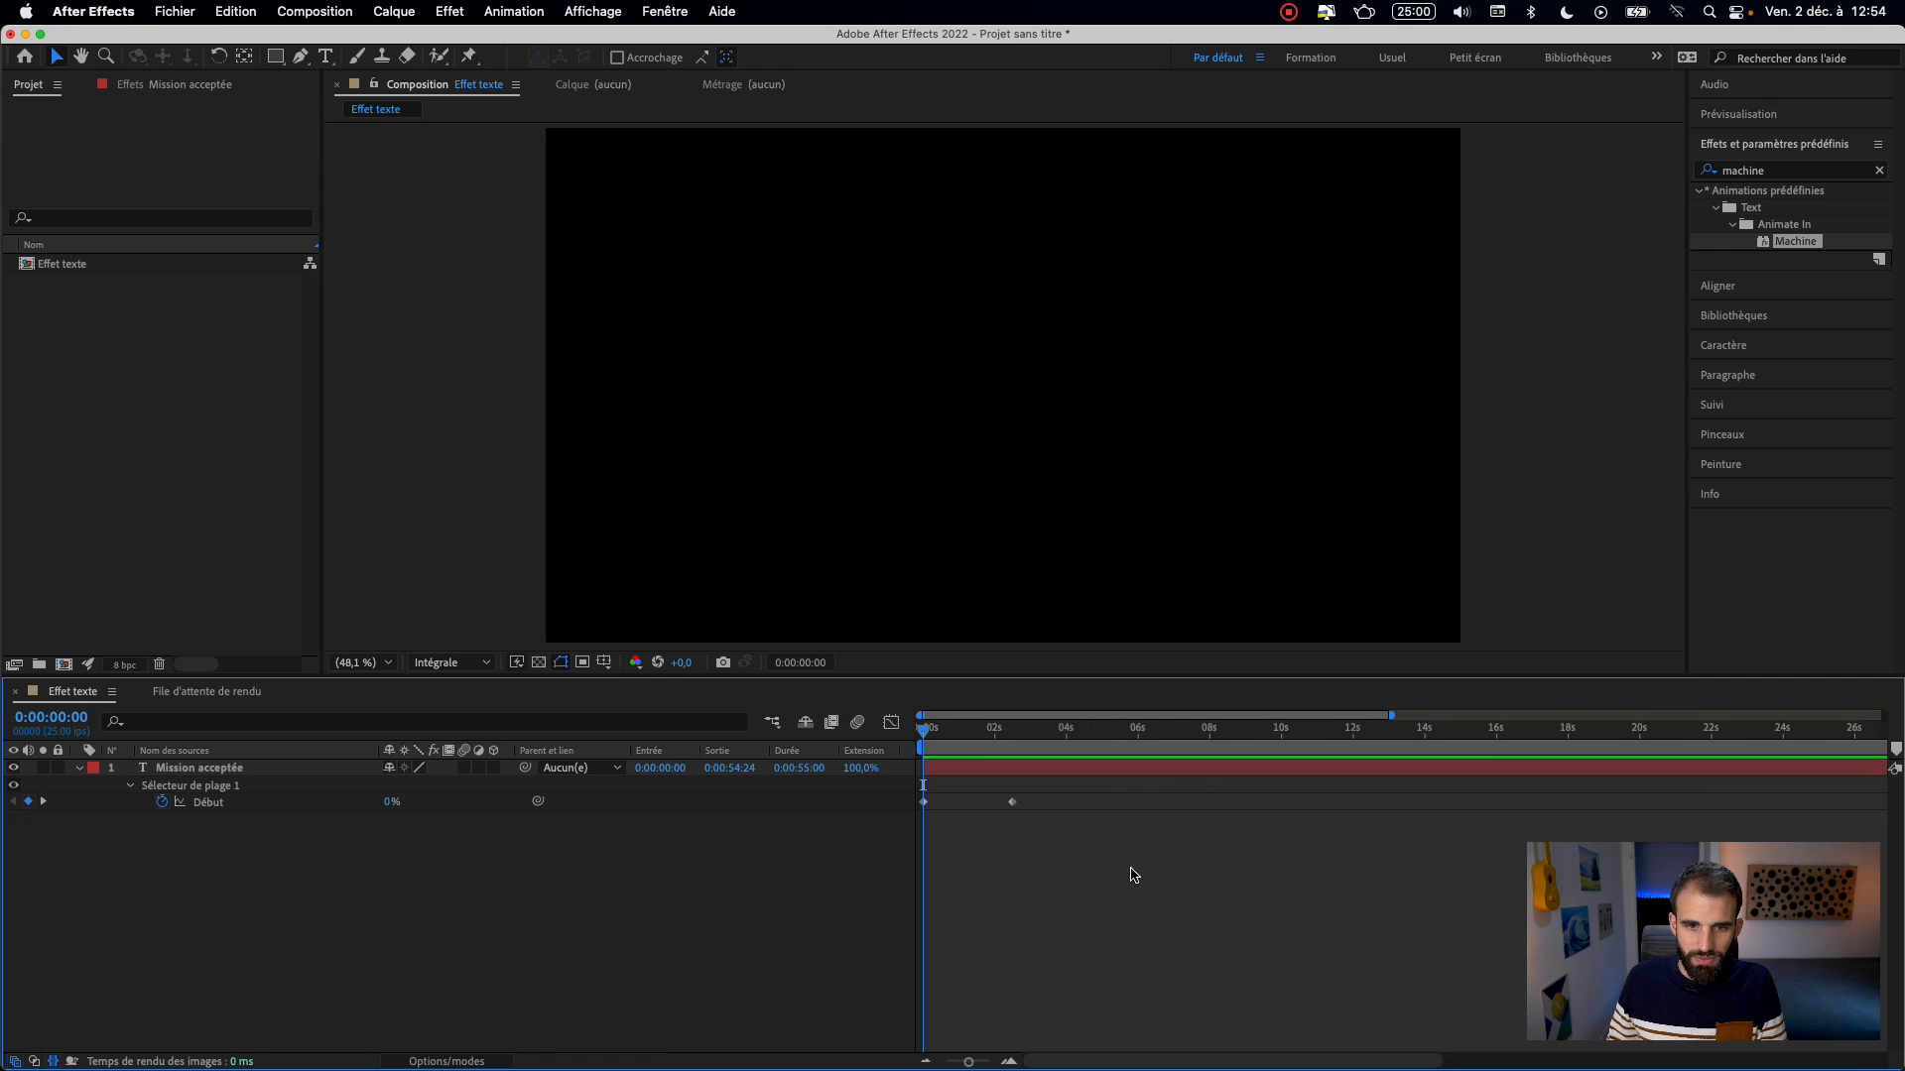
left_click(924, 801)
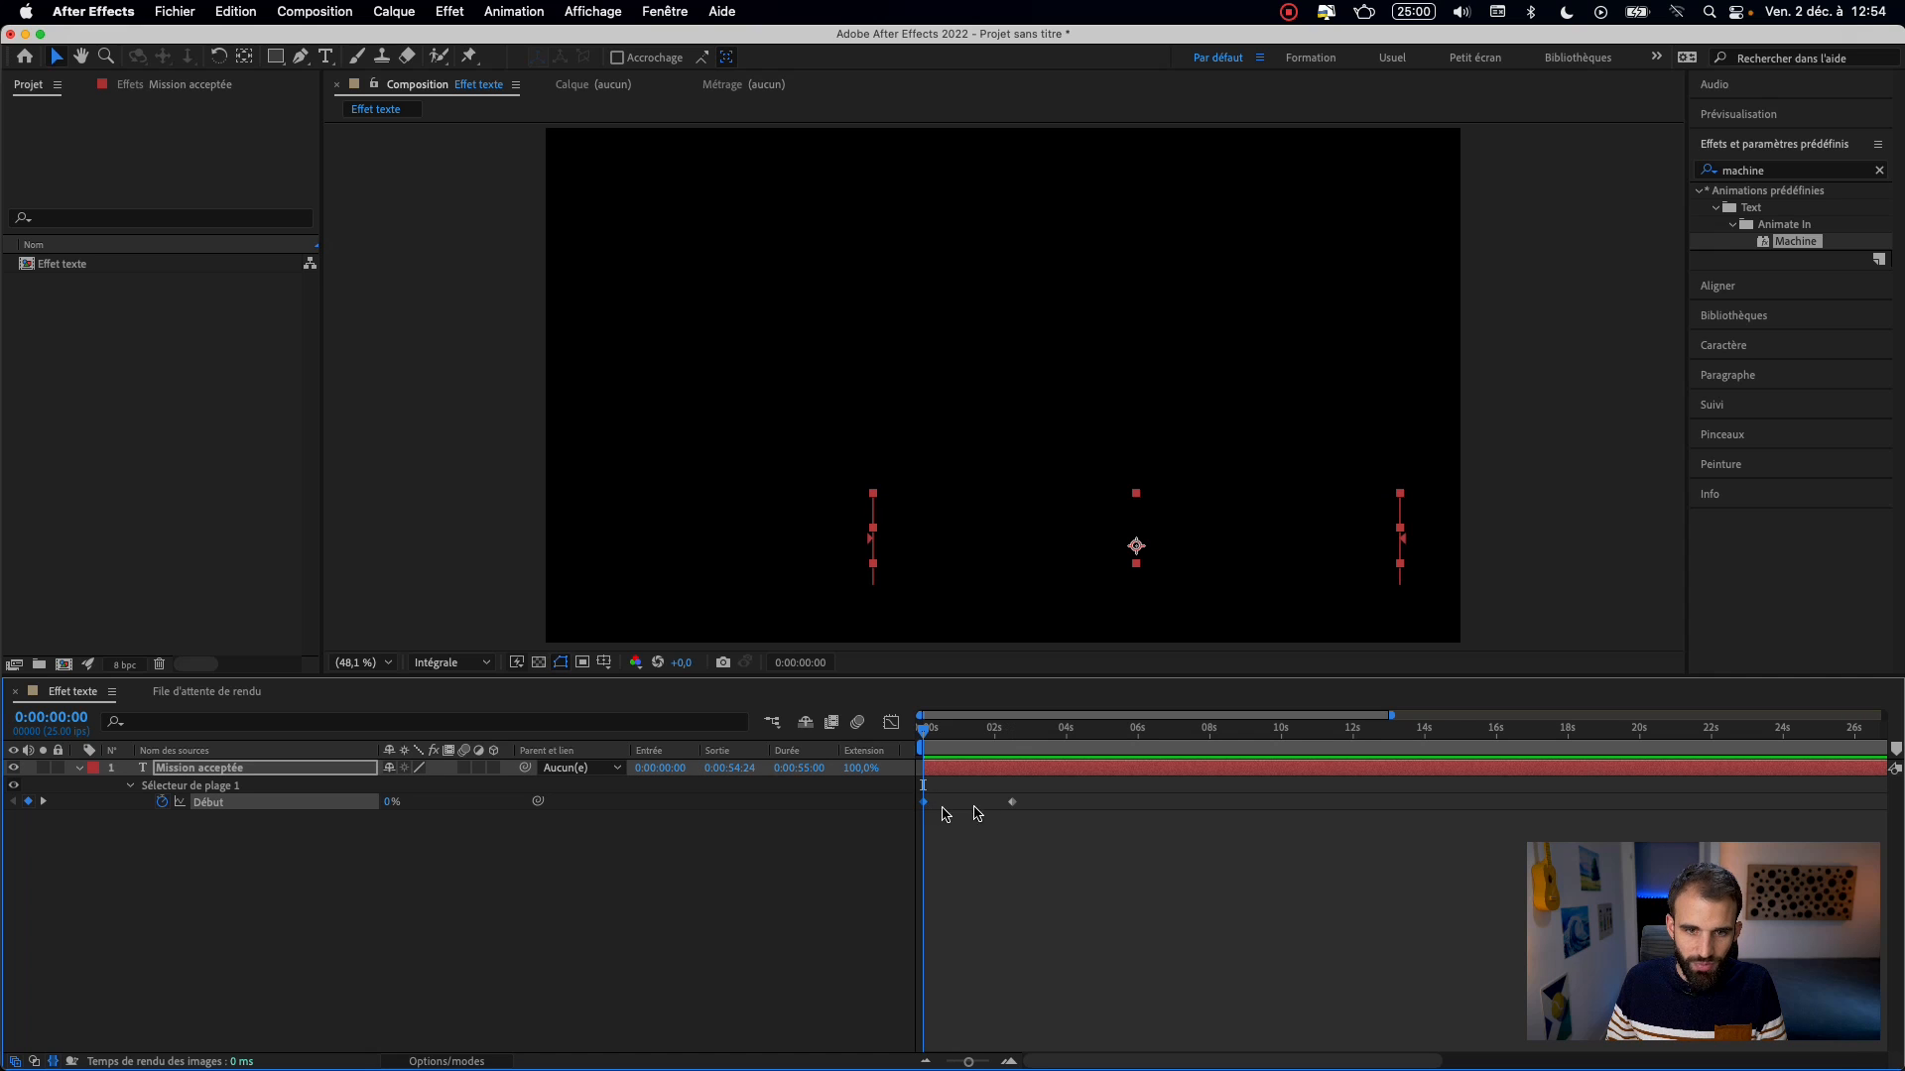
- Speed up the typing by moving the last Début keyframe to about 1 second, and preview it
left_click_drag(1012, 802, 956, 802)
key("space")
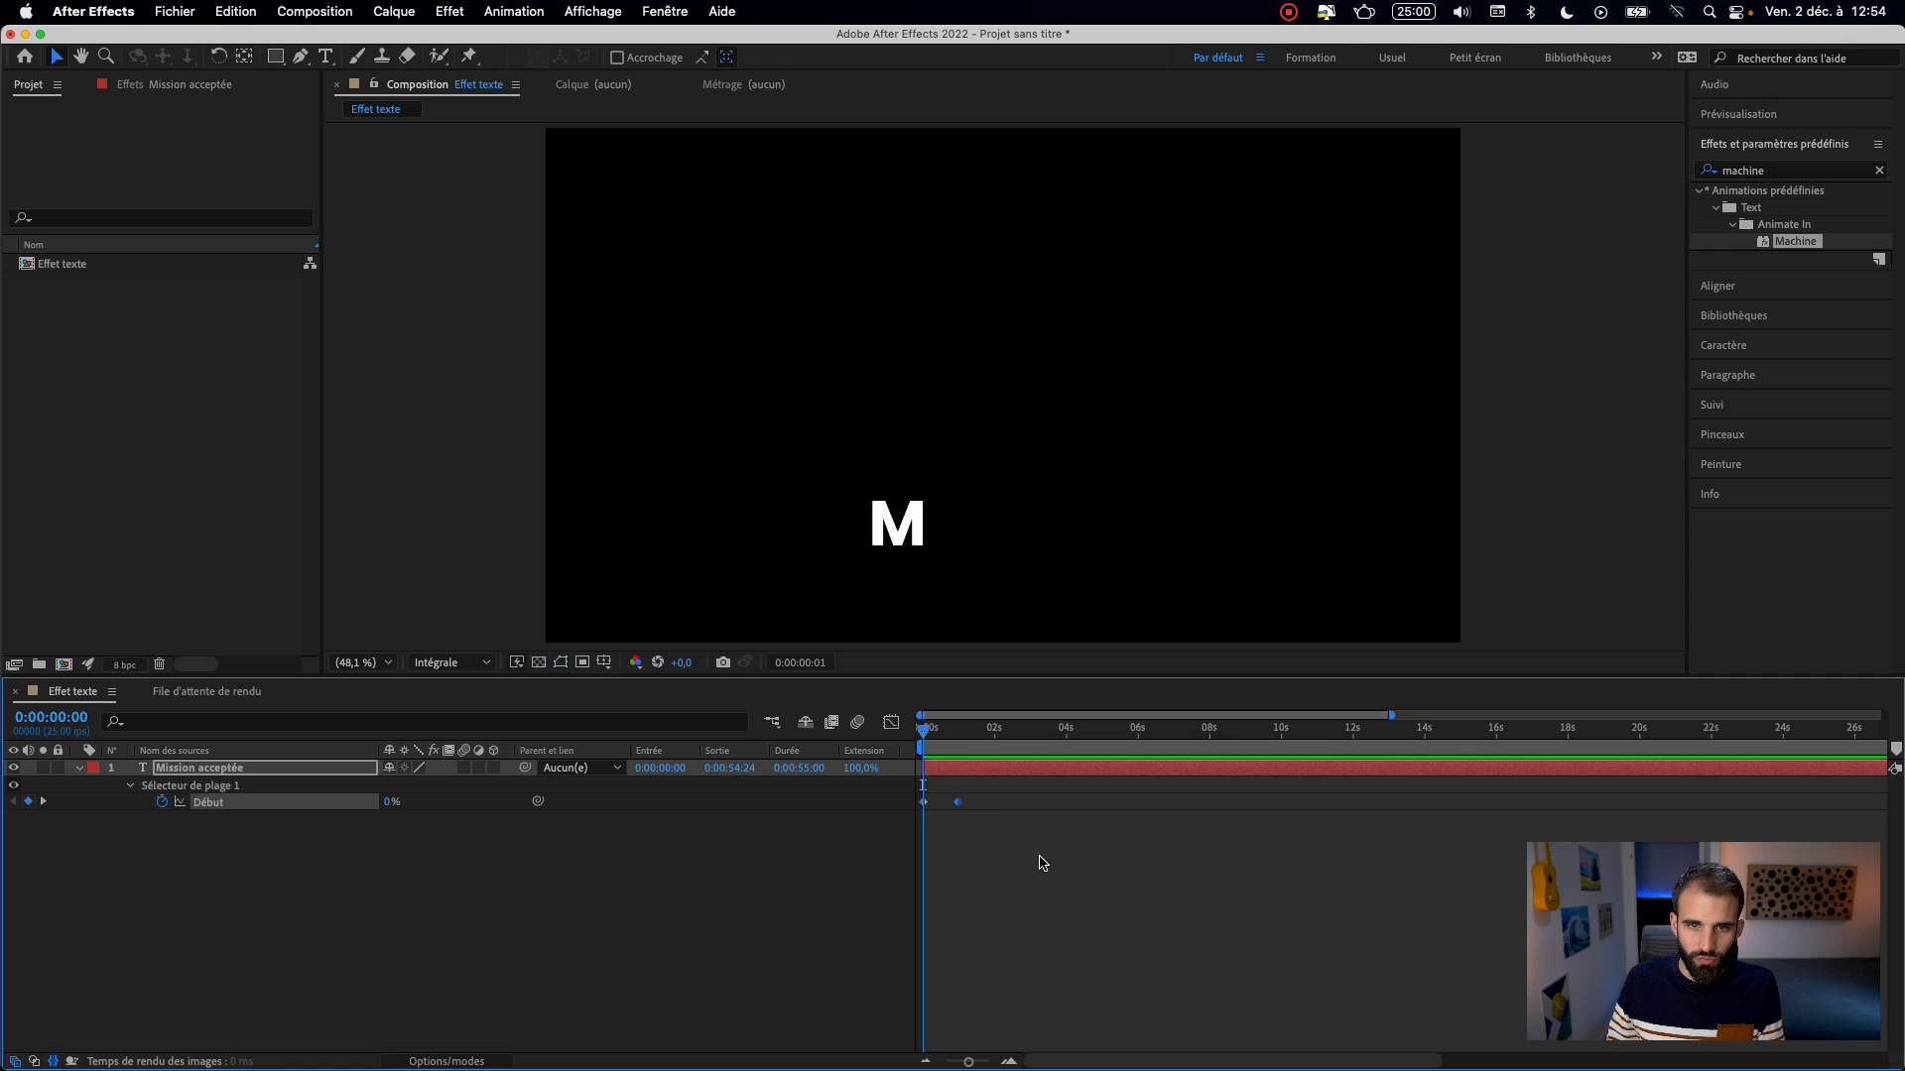
key("space")
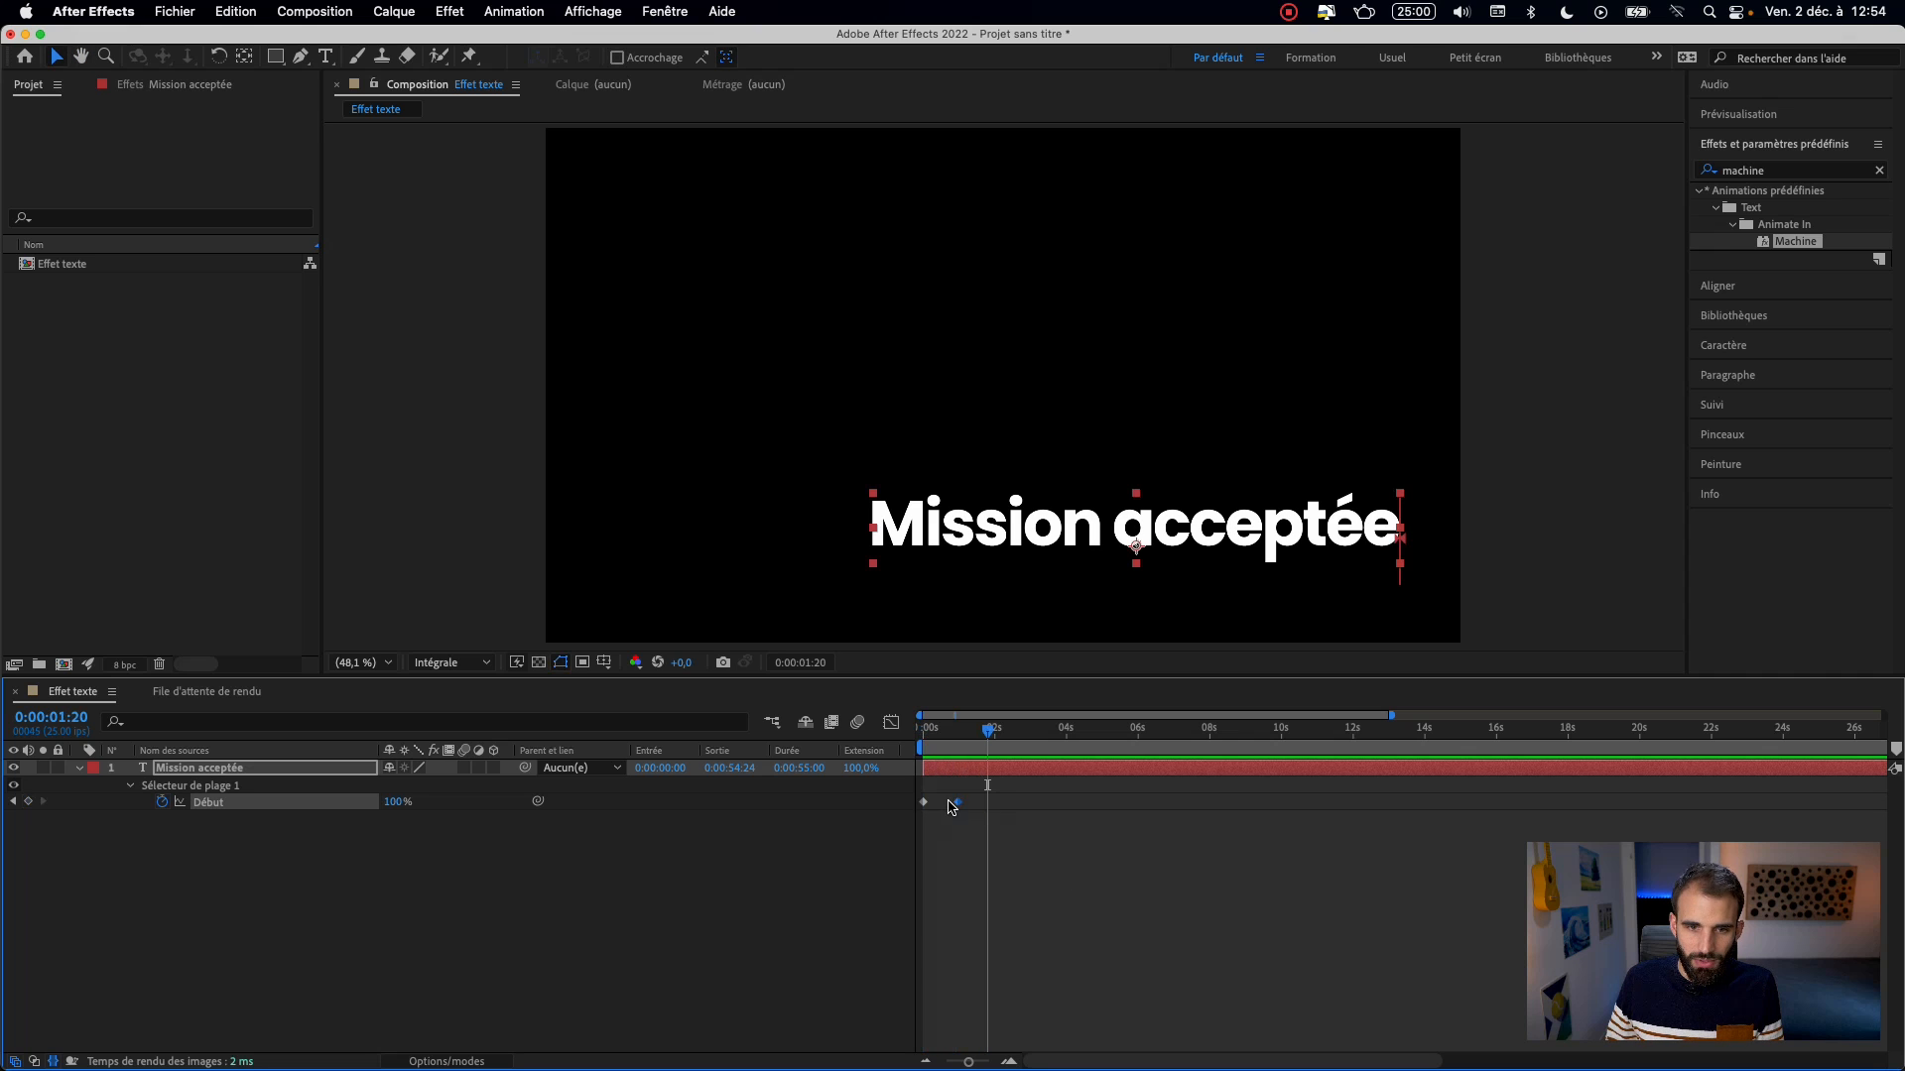
- Slow down the typing by moving the last Début keyframe to about 8 seconds, and preview it
left_click_drag(957, 804, 1205, 803)
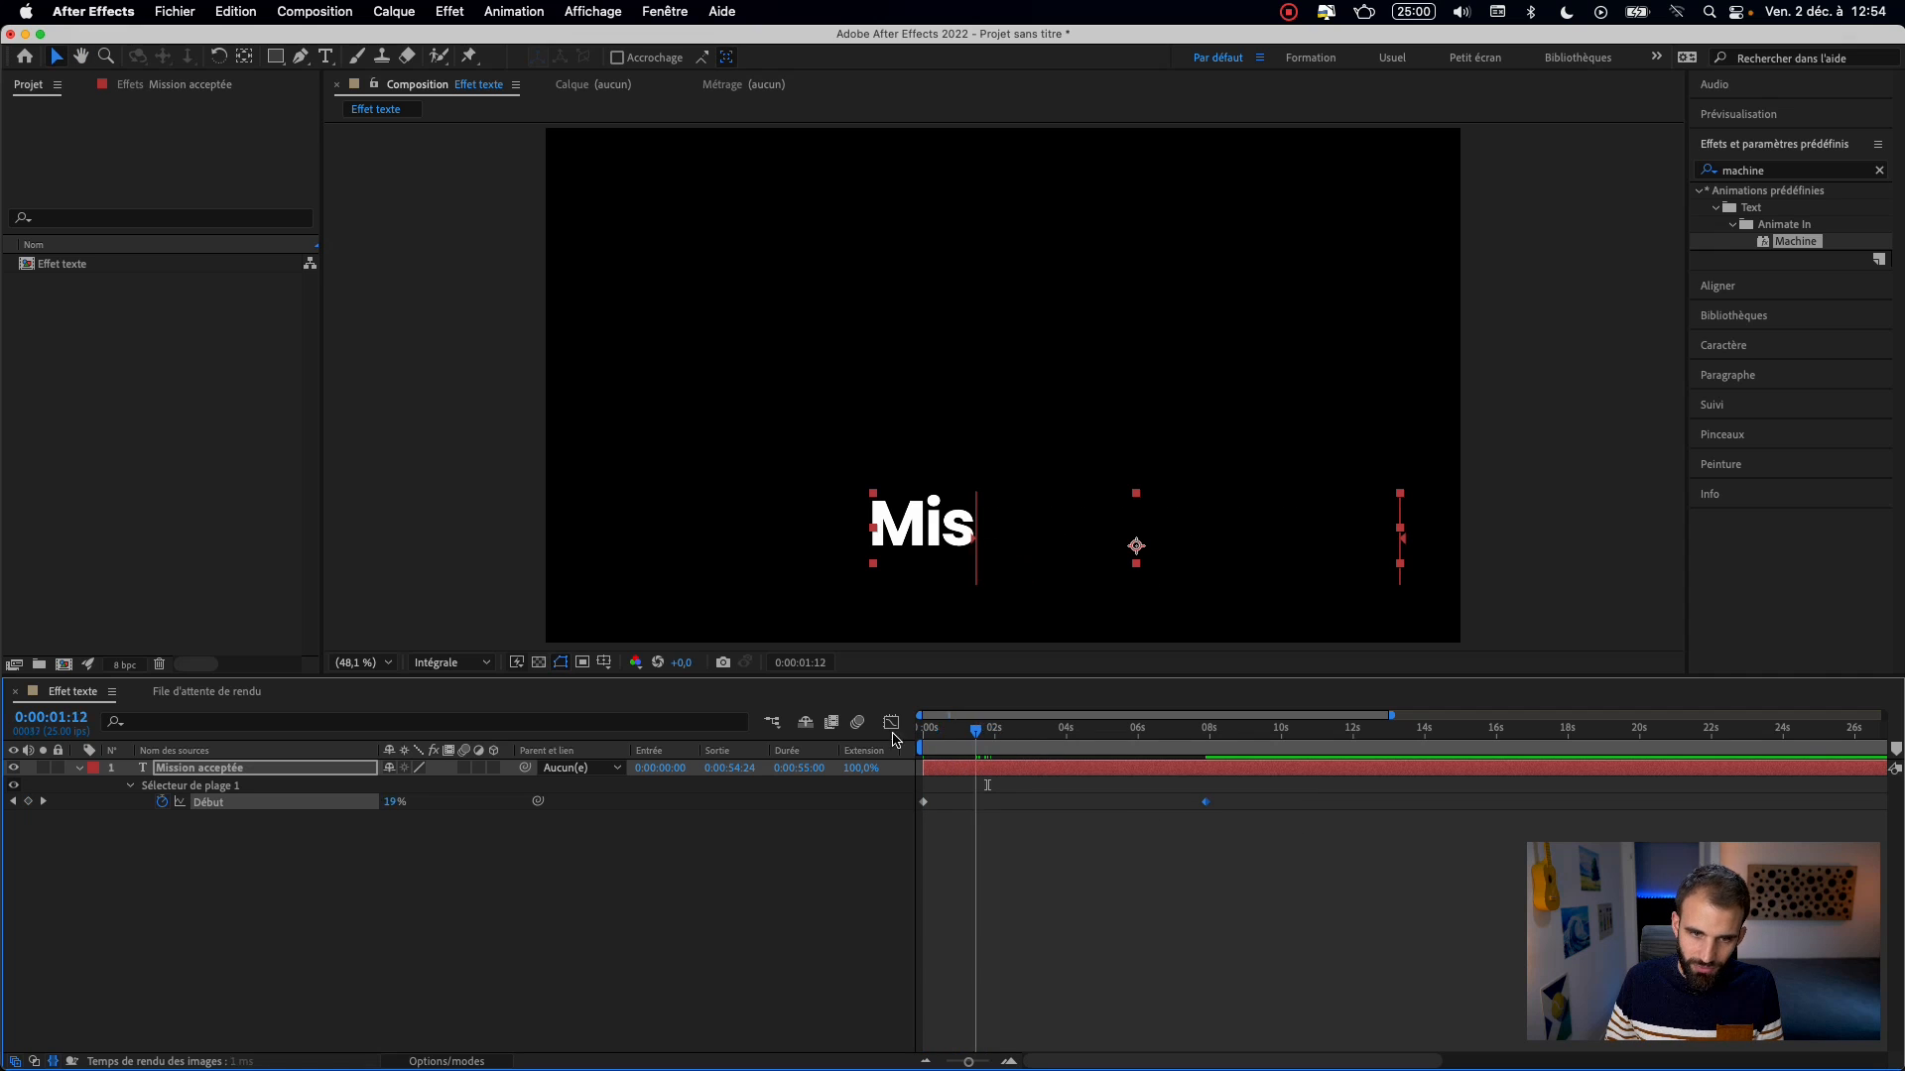
key("space")
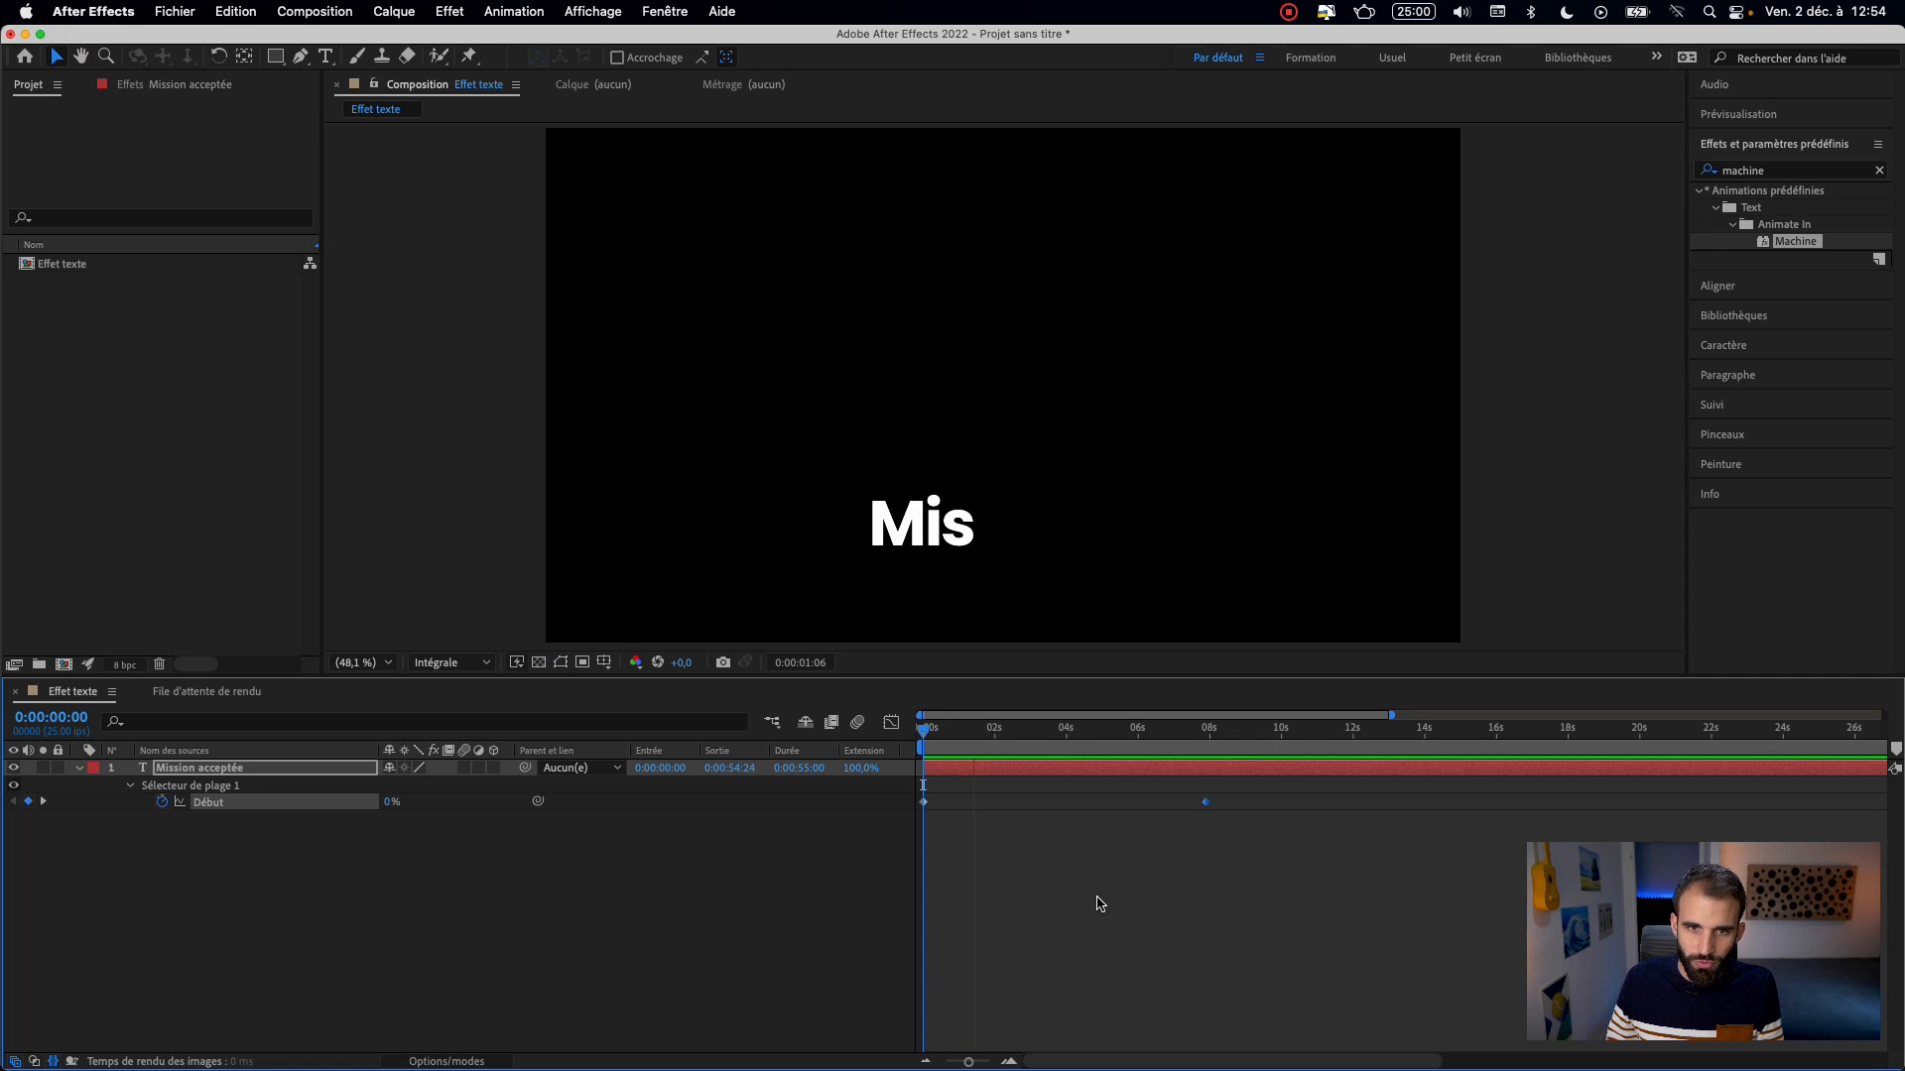
key("space")
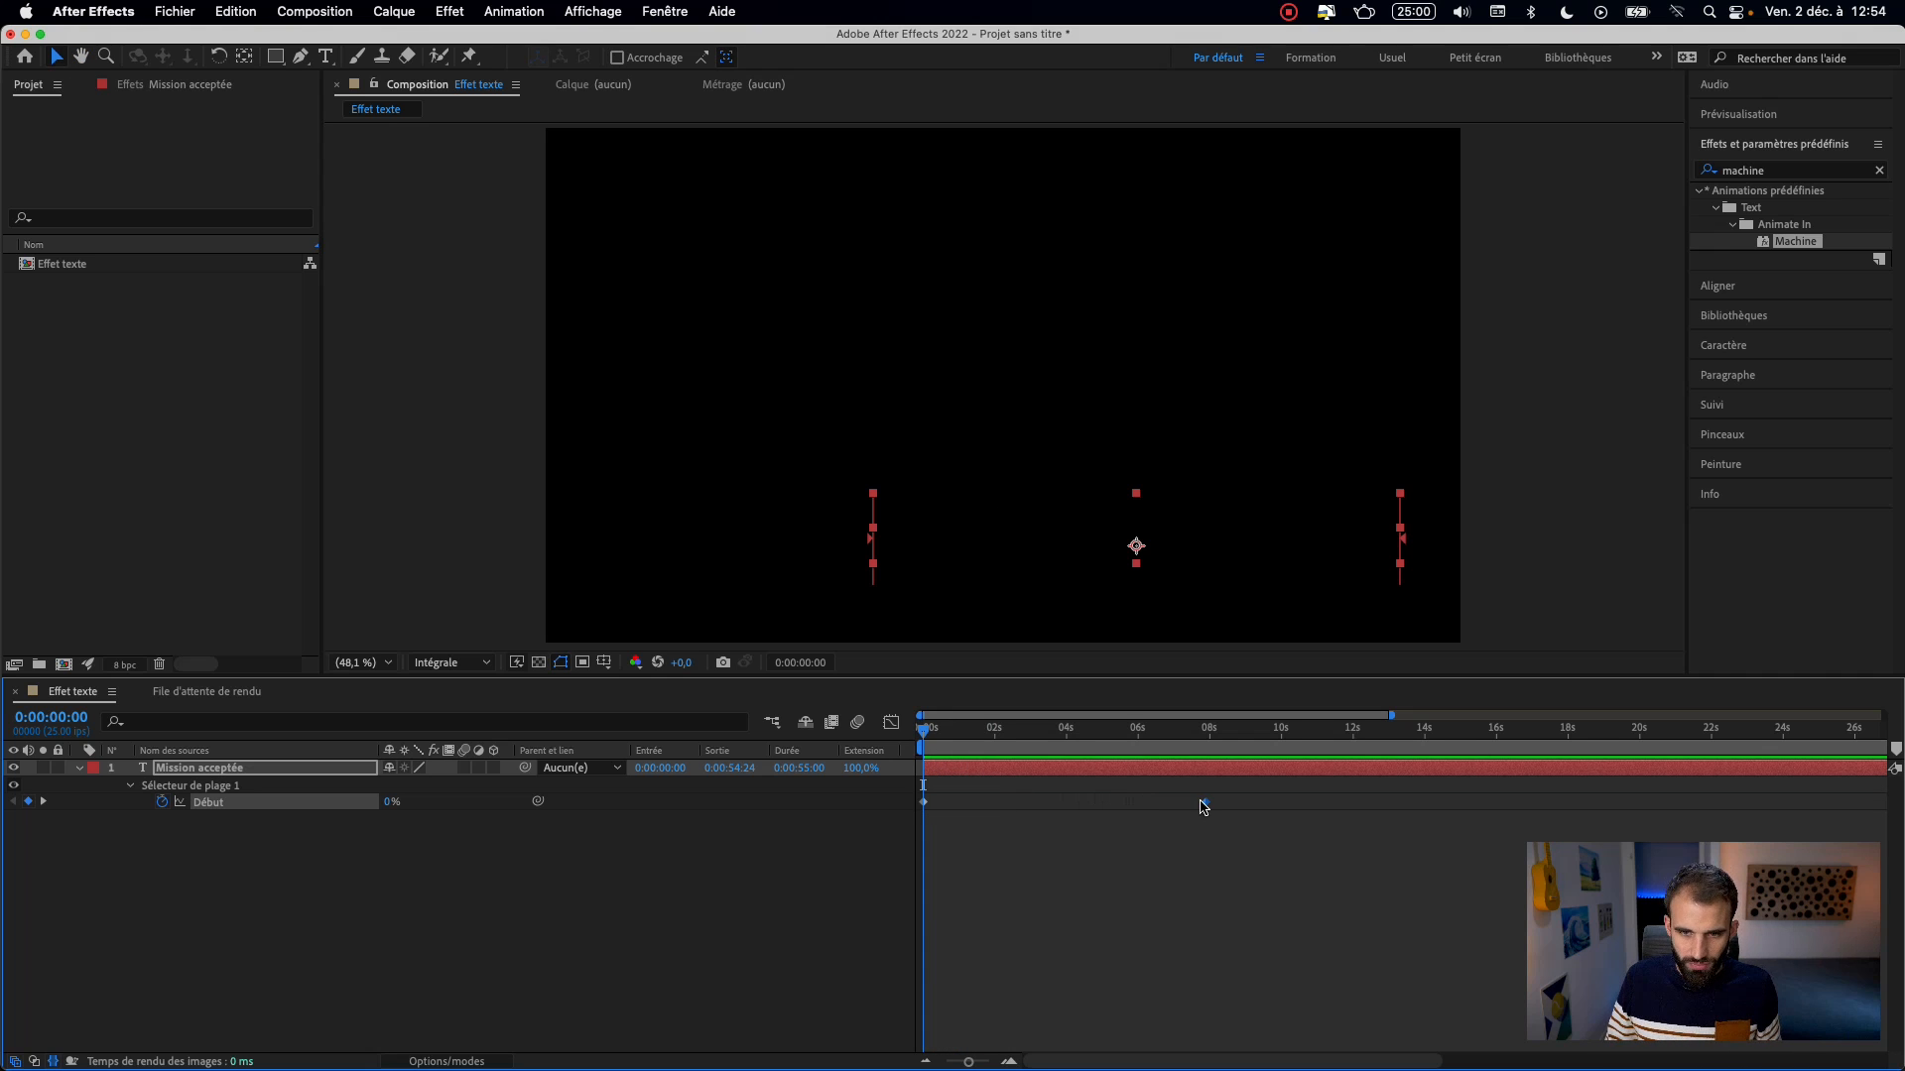
- Move the last Début keyframe to about 1.4 seconds and preview the text animation
left_click_drag(1206, 803, 974, 812)
key("space")
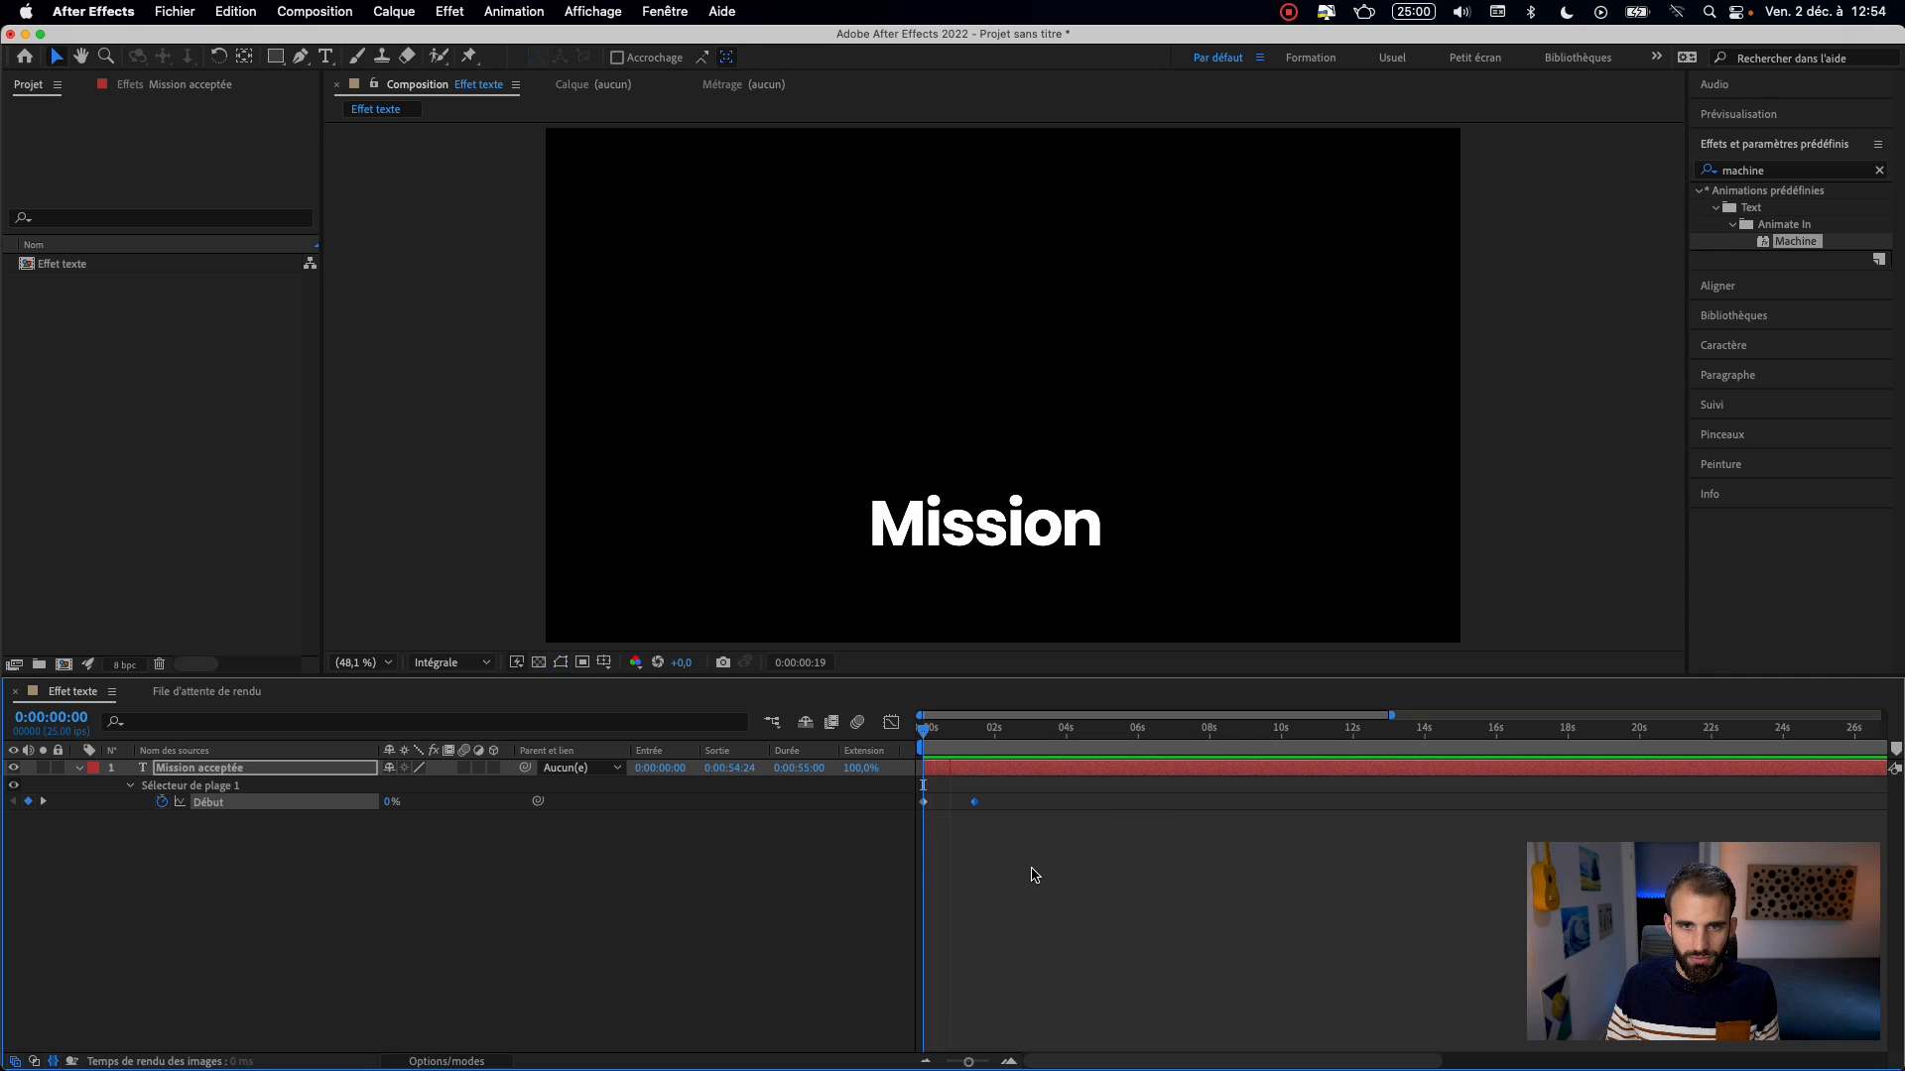
key("space")
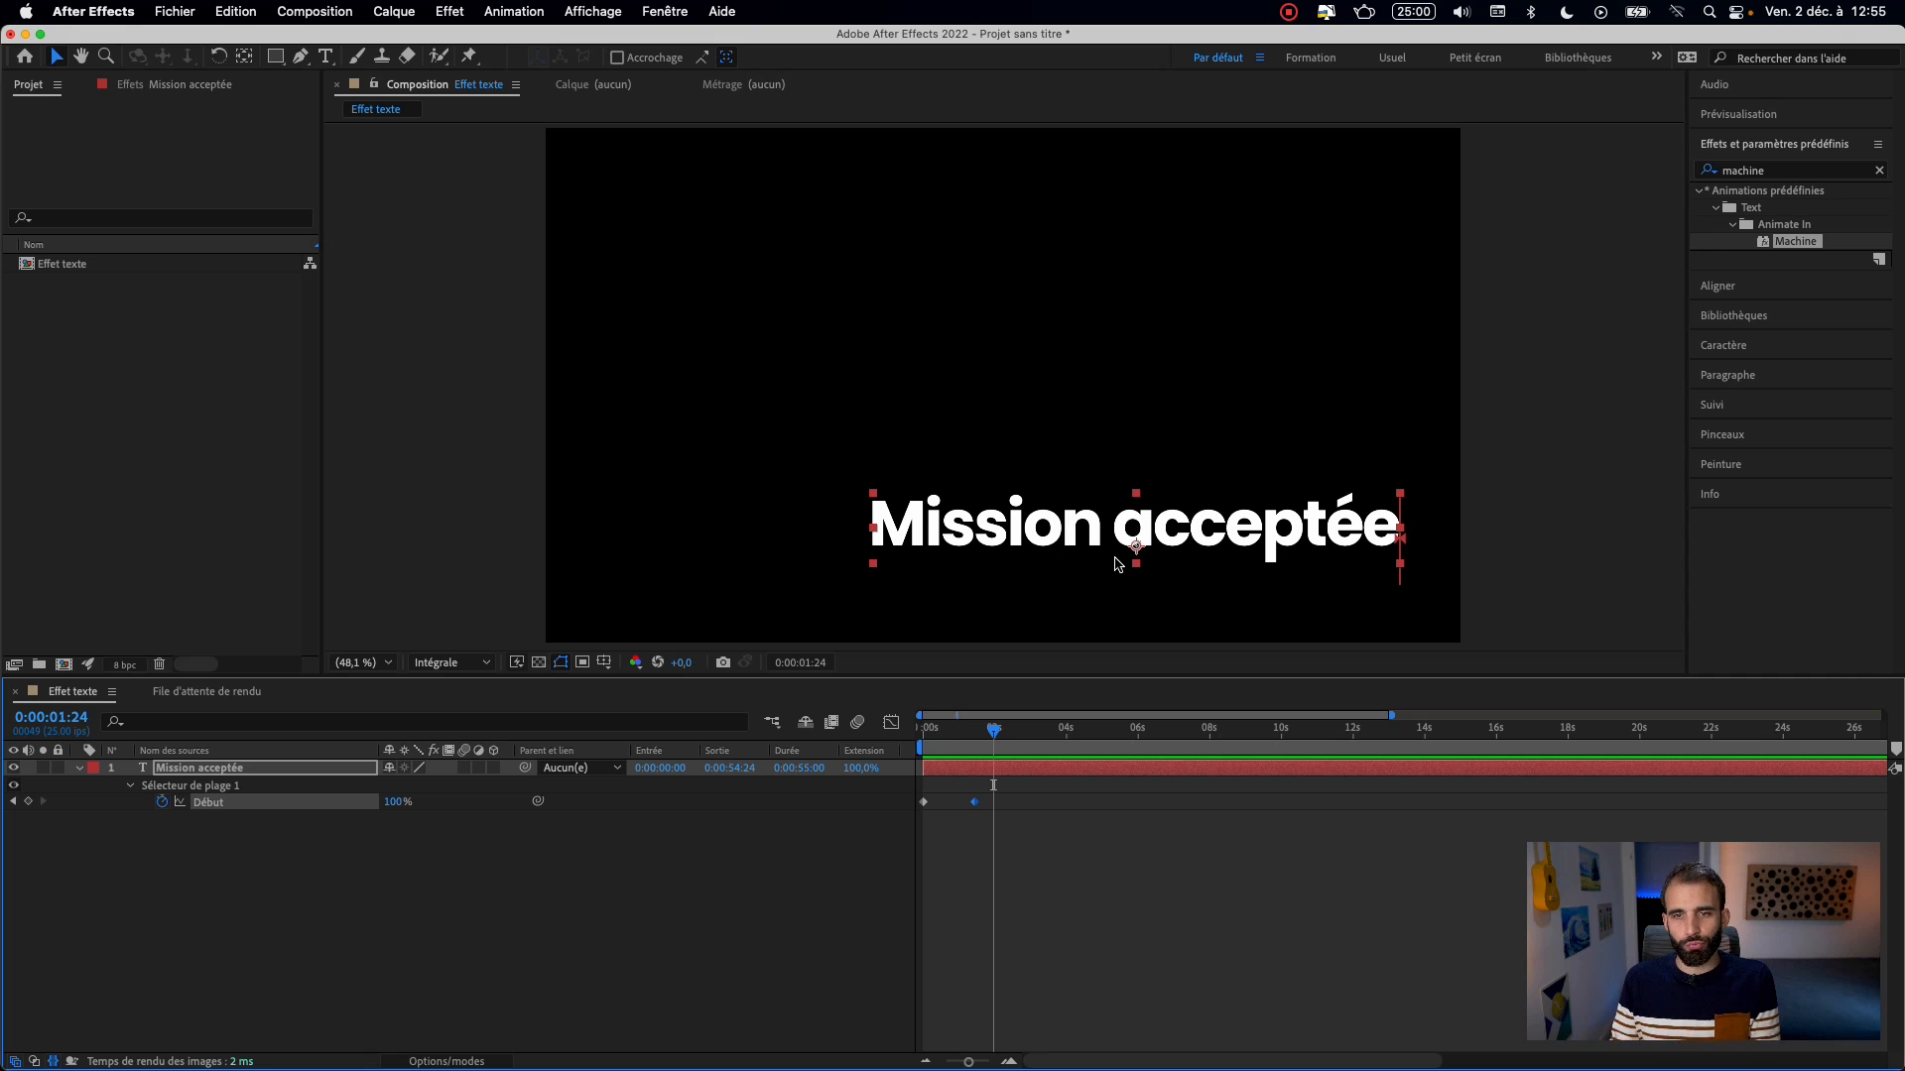
- Add a Début keyframe at 0:00:00:18, where only the word "Mission" has been typed
key("=")
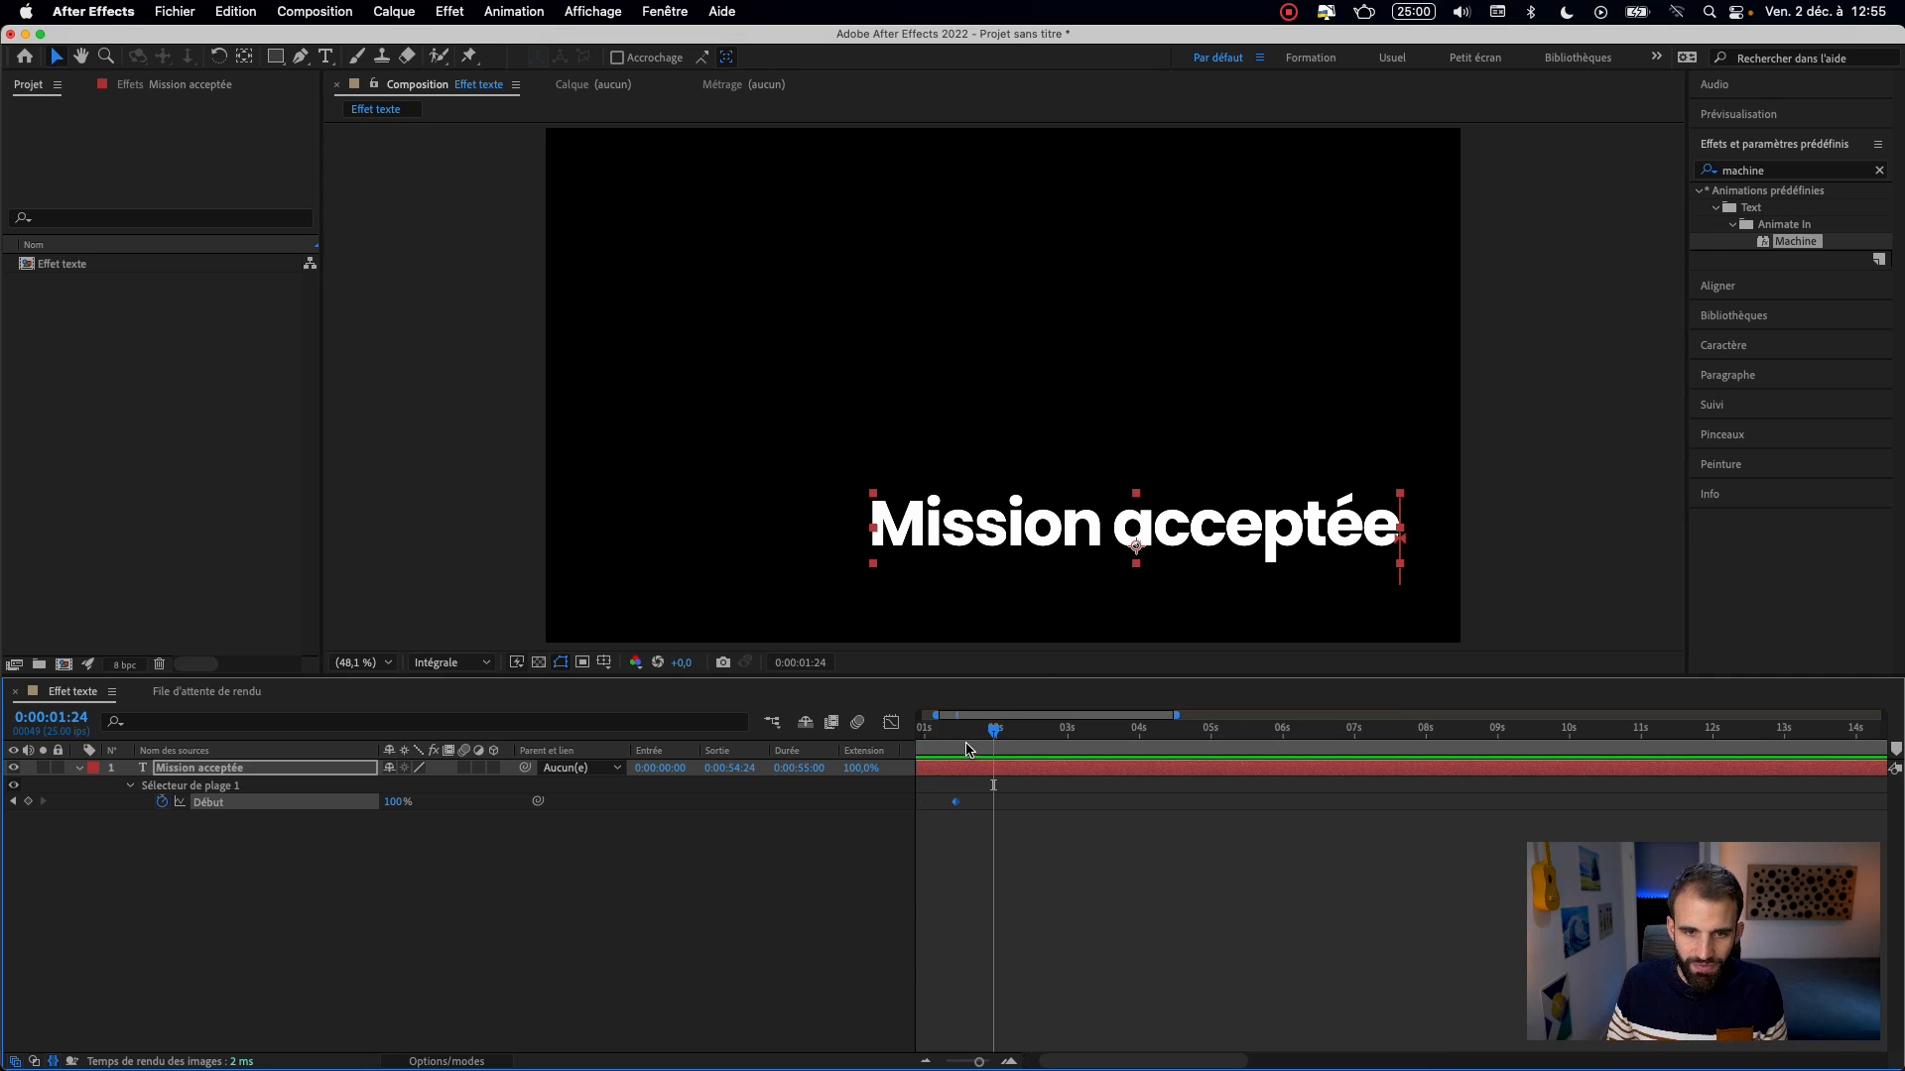
scroll(972, 757, "left", 3)
mouse_move(978, 734)
left_mouse_down()
mouse_move(938, 749)
mouse_move(1014, 780)
mouse_move(1011, 749)
mouse_move(969, 747)
left_mouse_up()
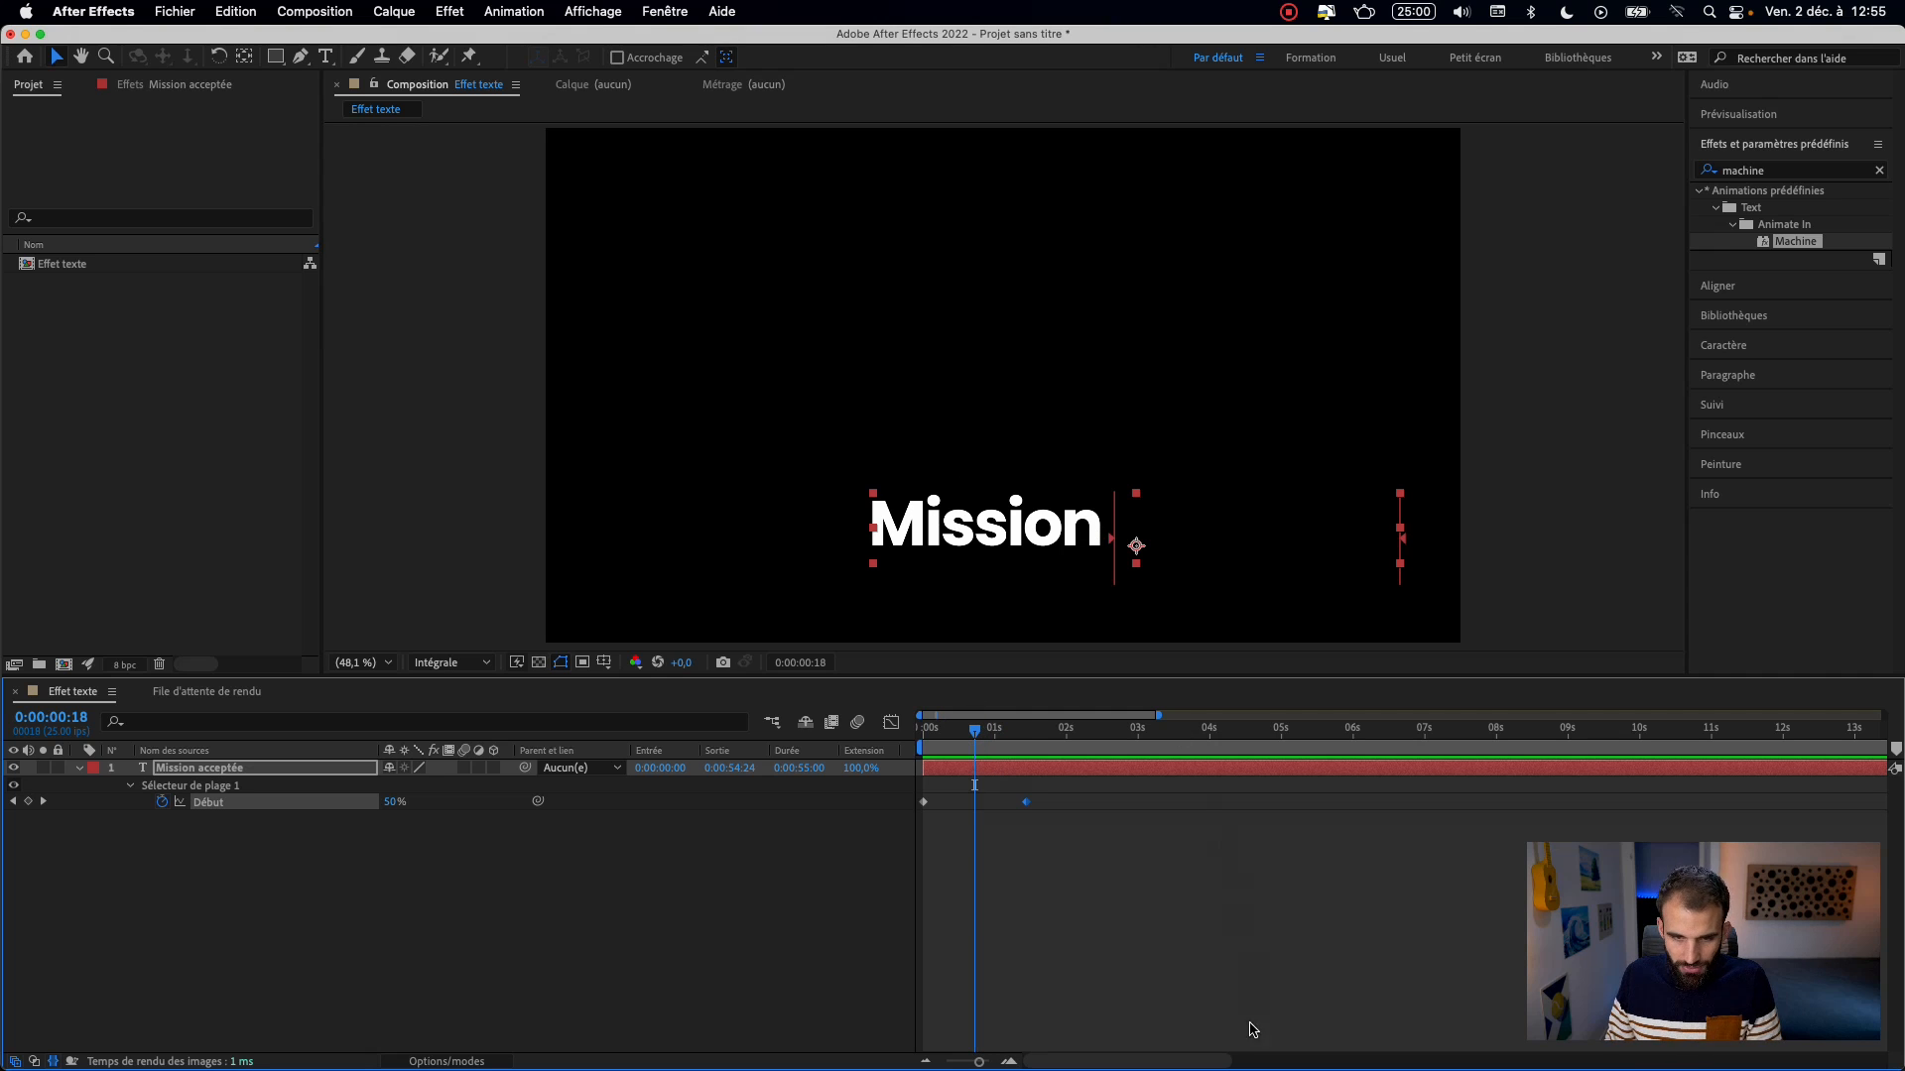
left_click(1255, 1004)
key("equal")
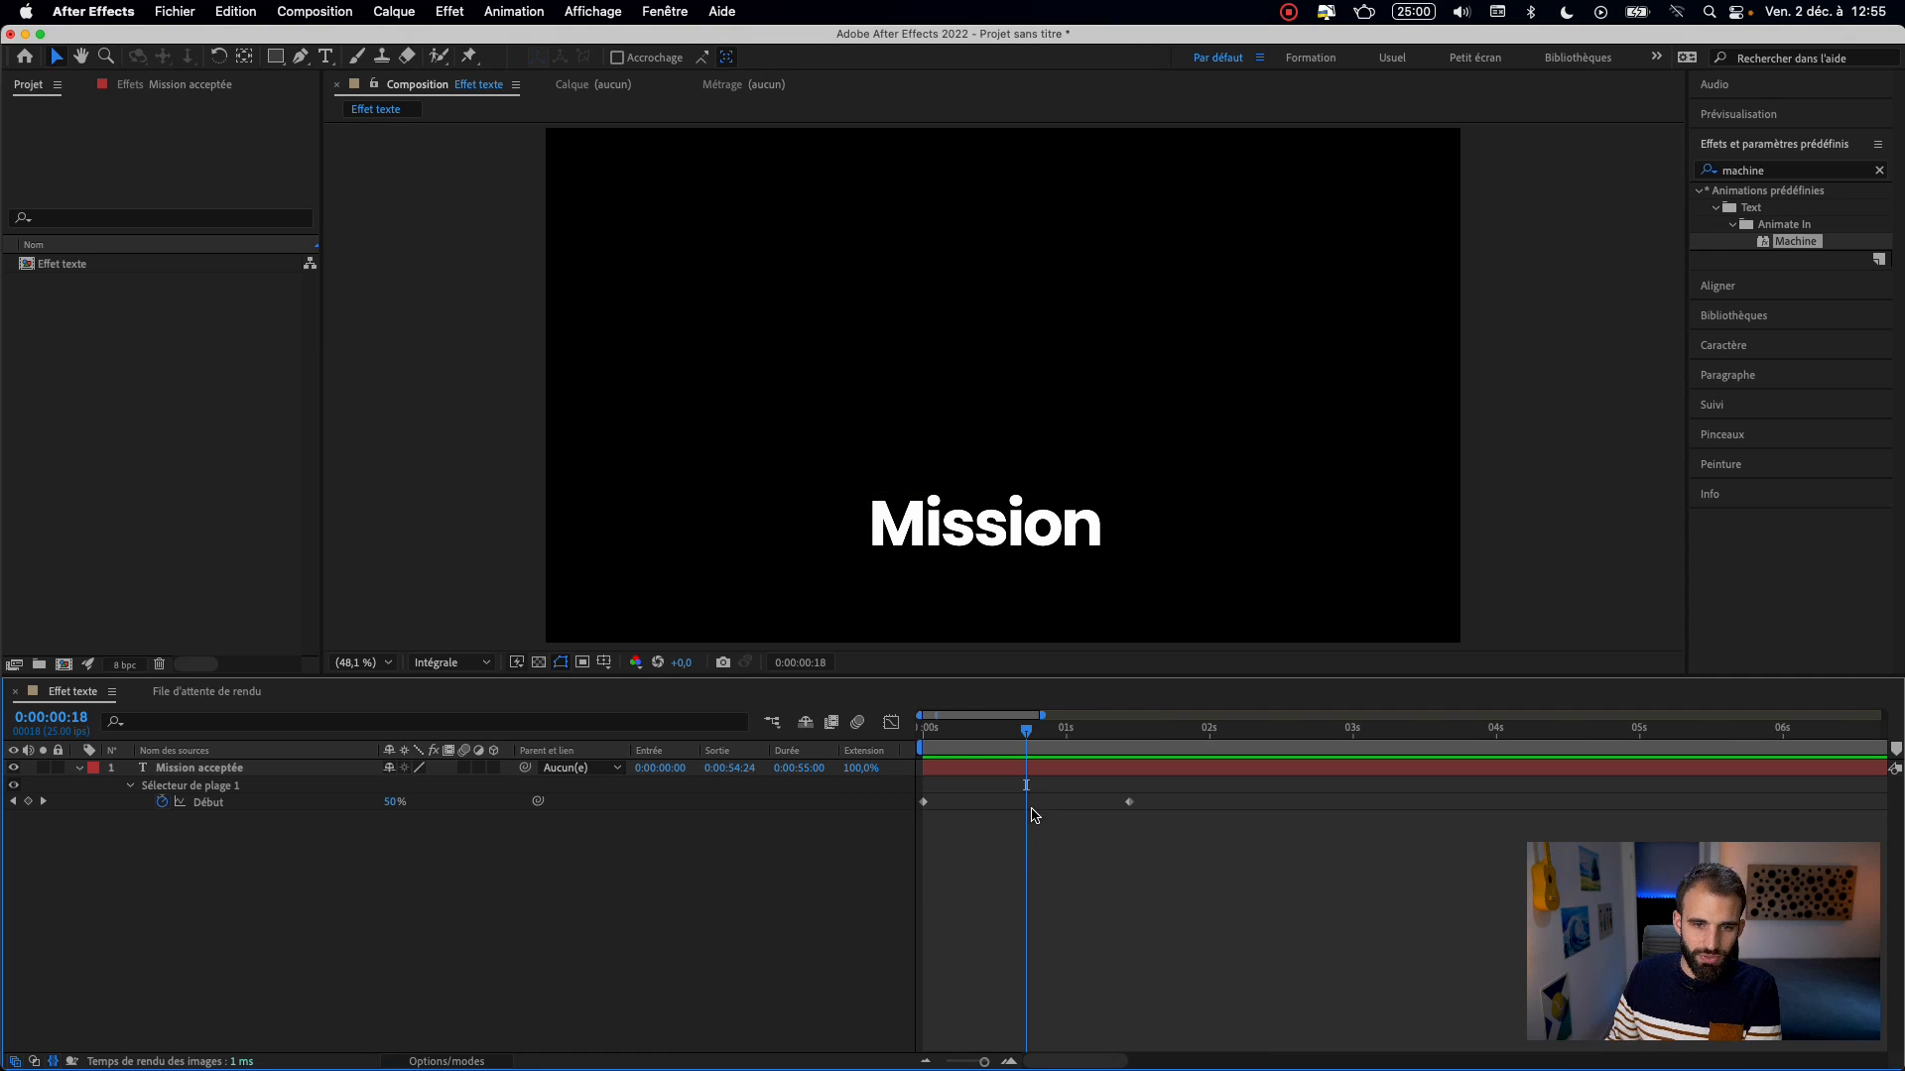
left_click(29, 802)
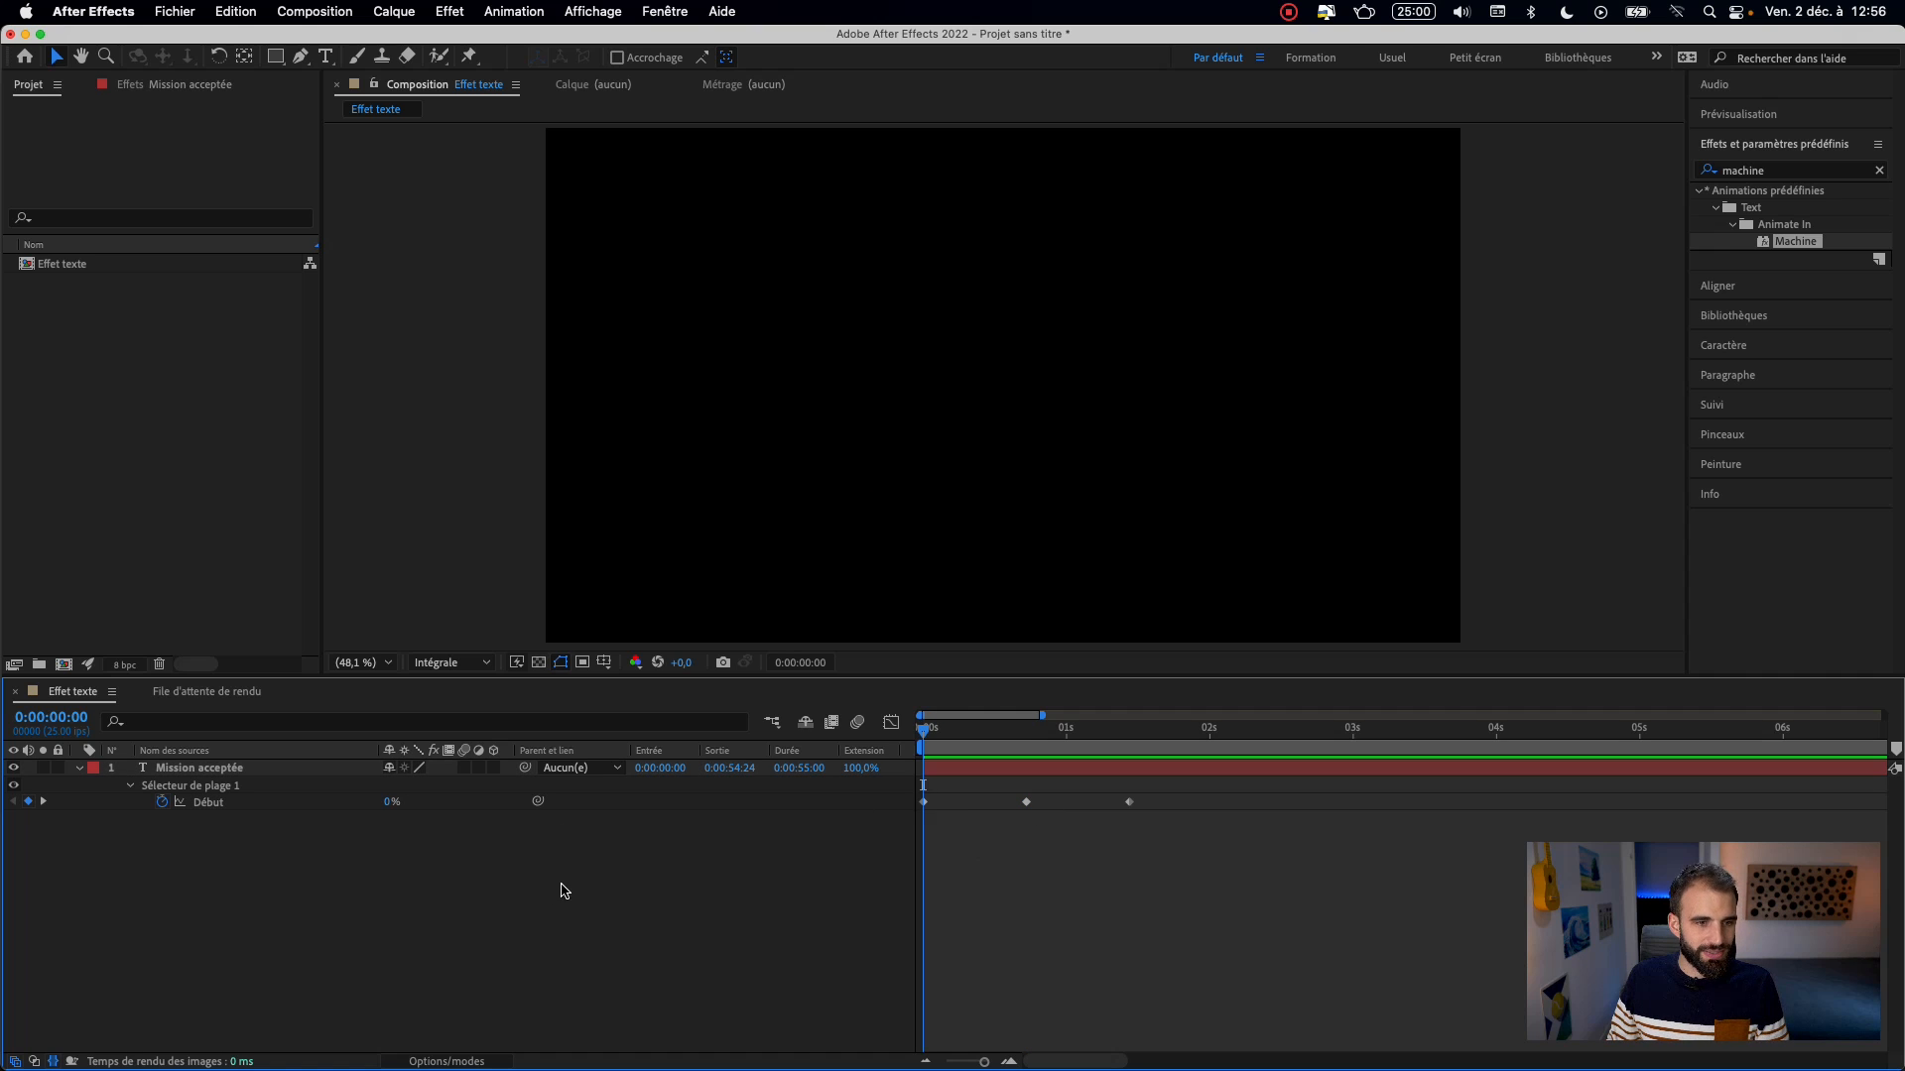
- Scrub through the Début keyframes to examine how the text reveals before and after the middle keyframe
left_click(214, 800)
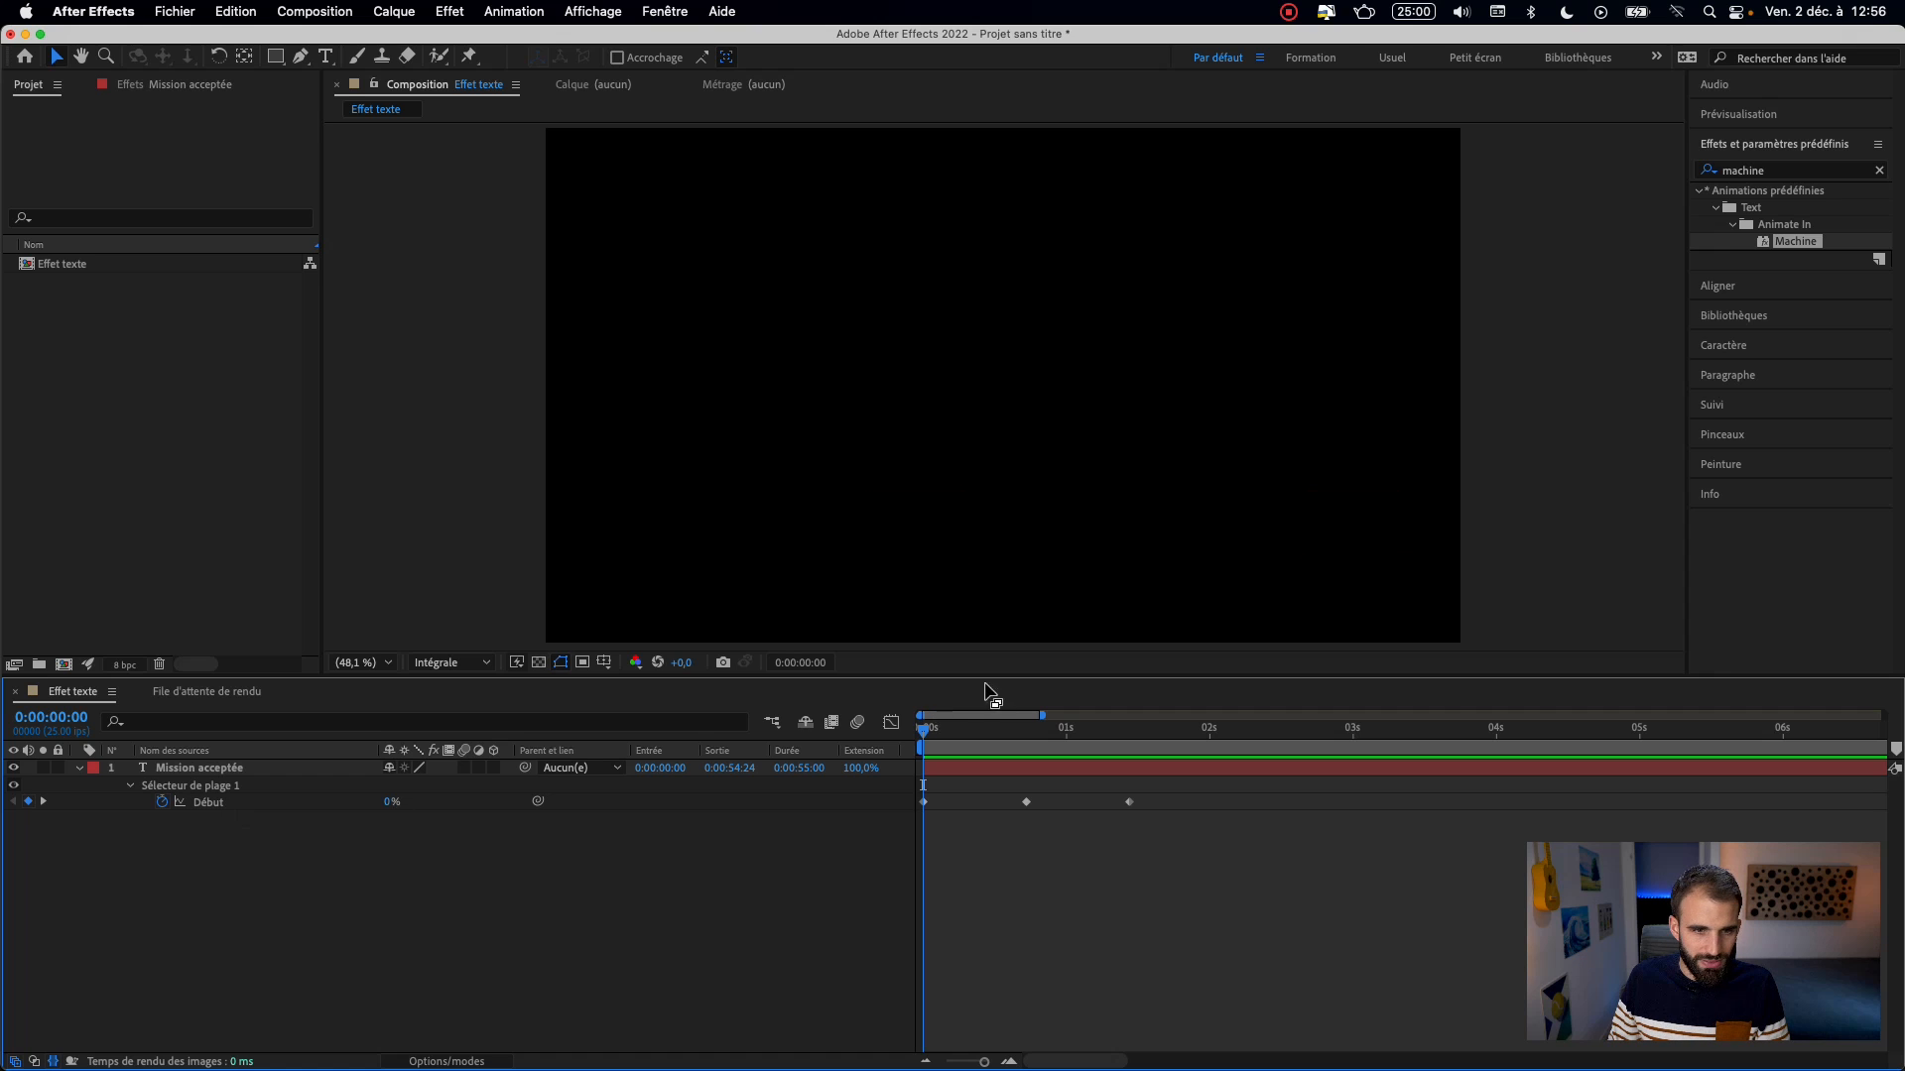
left_click_drag(950, 732, 1168, 756)
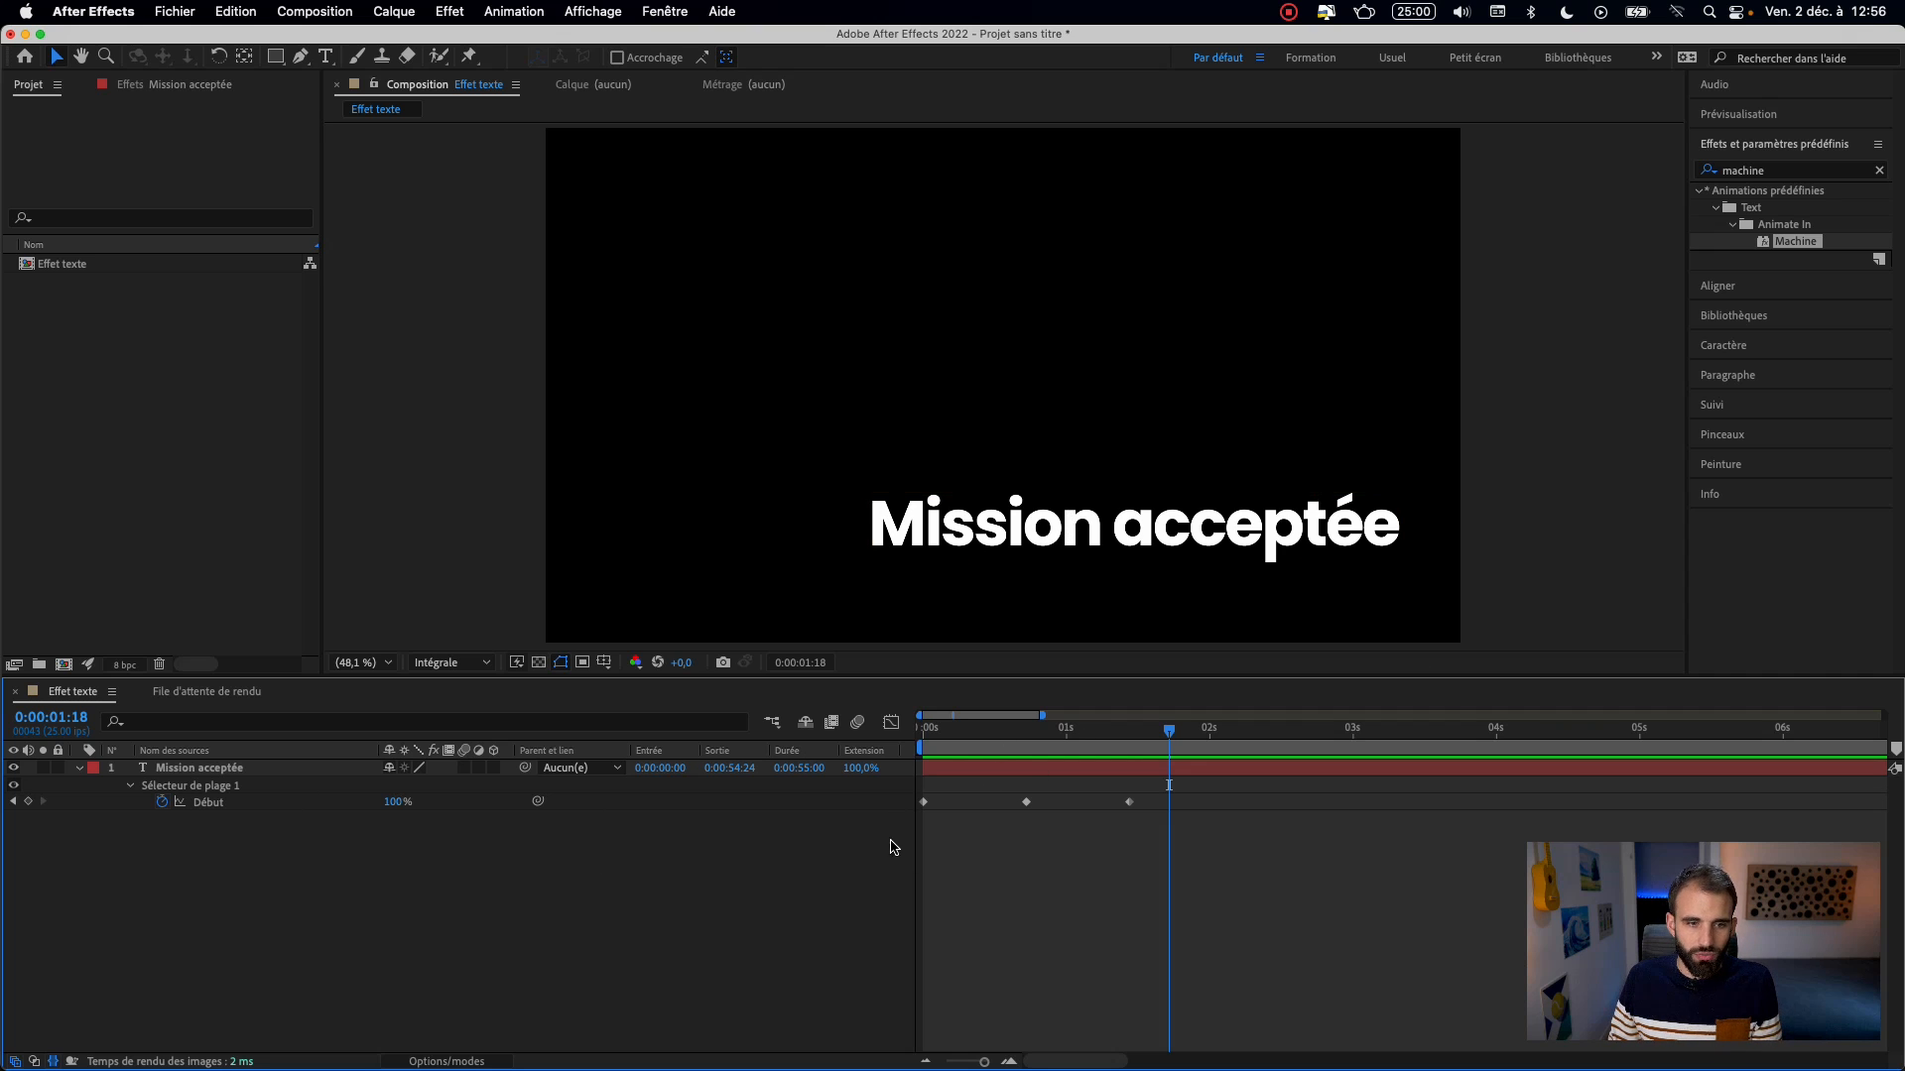
left_click(1028, 742)
left_click(1032, 744)
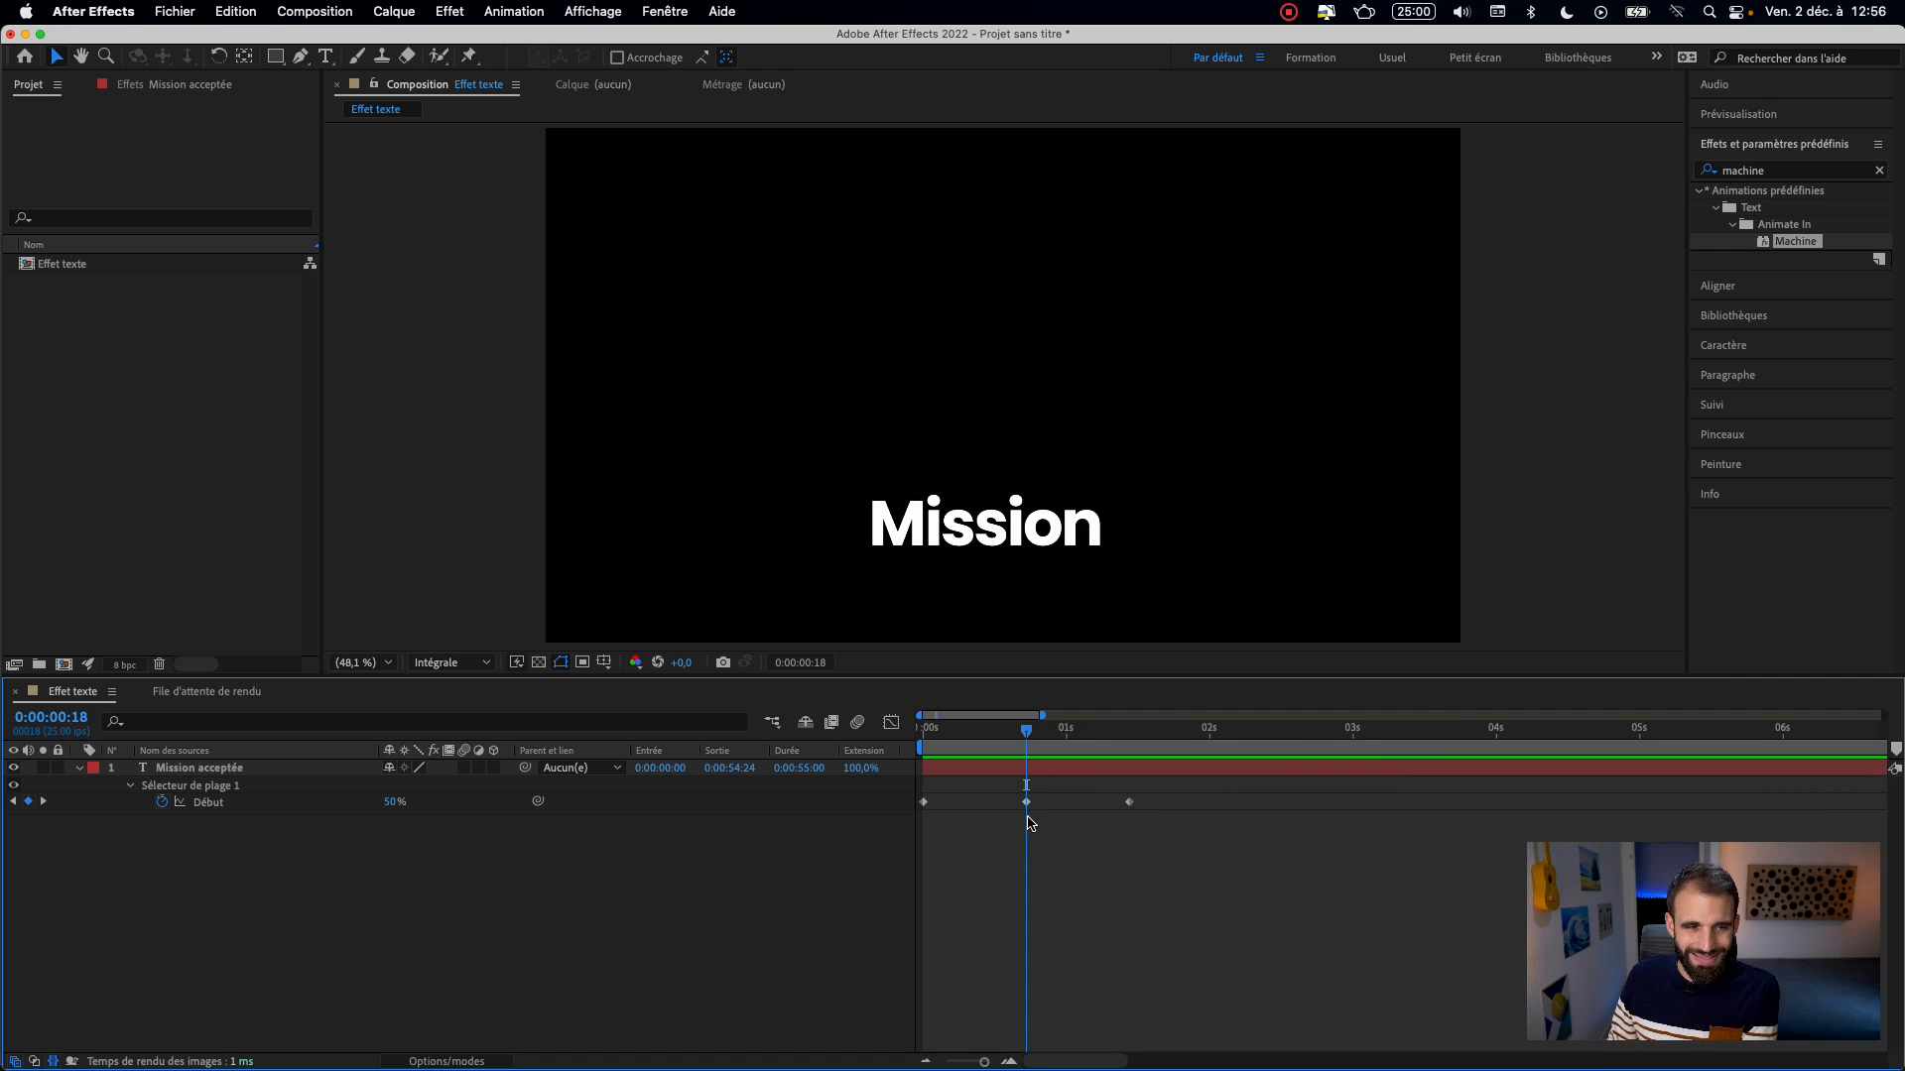
left_click(1025, 802)
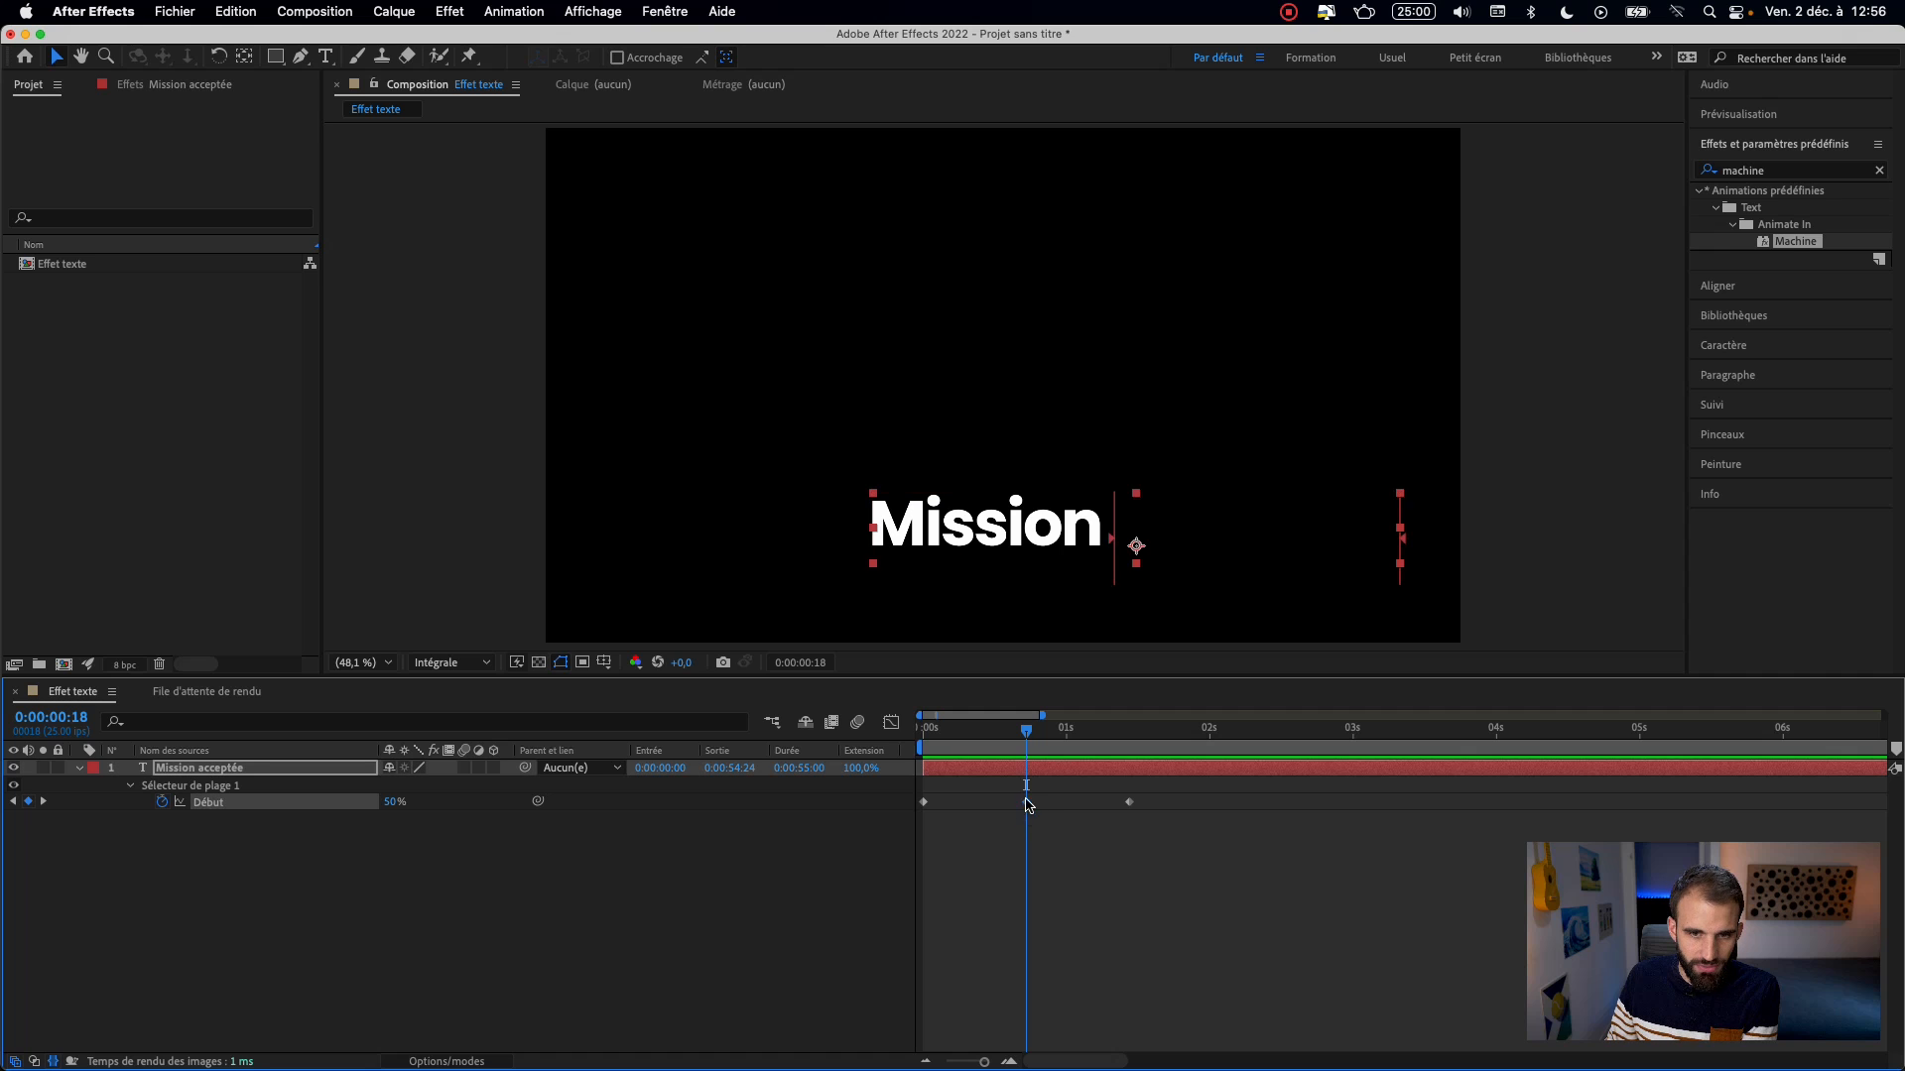
left_click(1022, 825)
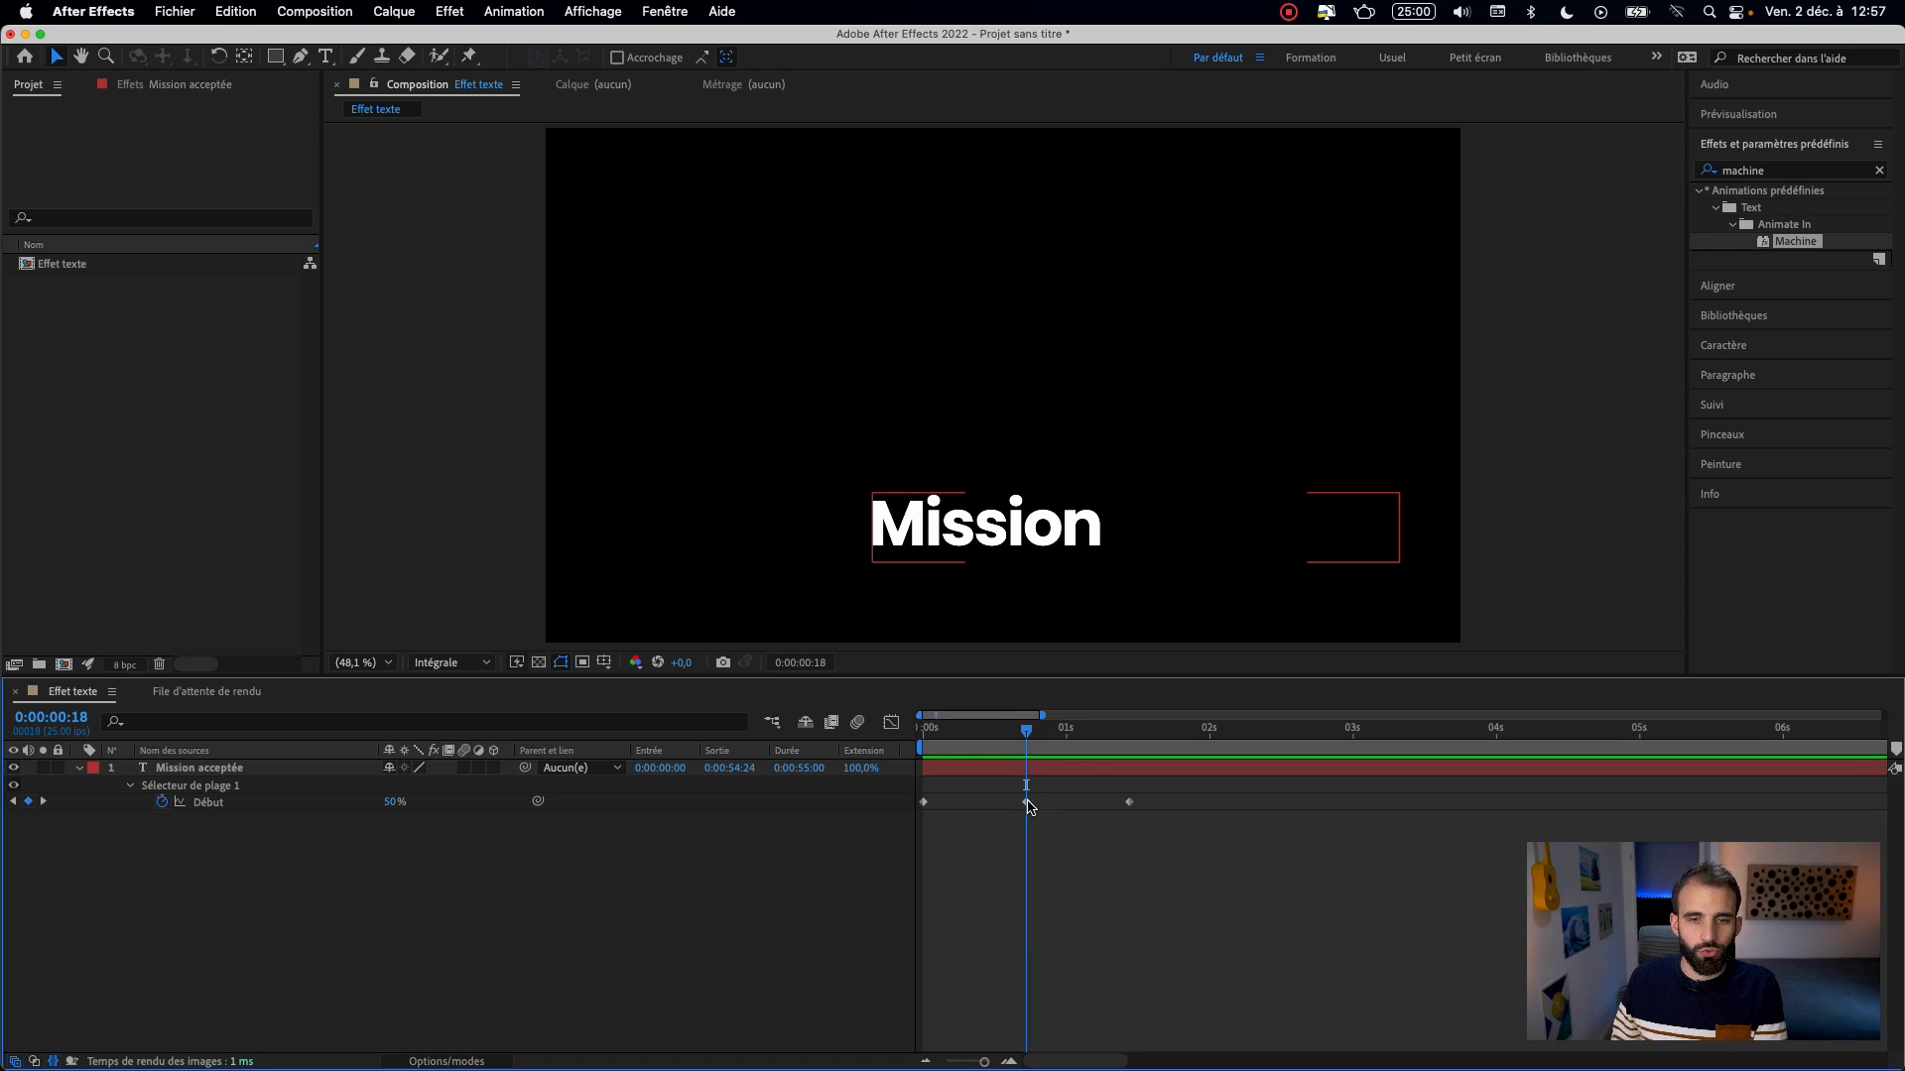
left_click(1027, 803)
left_click_drag(1027, 742, 1107, 775)
left_click(1034, 761)
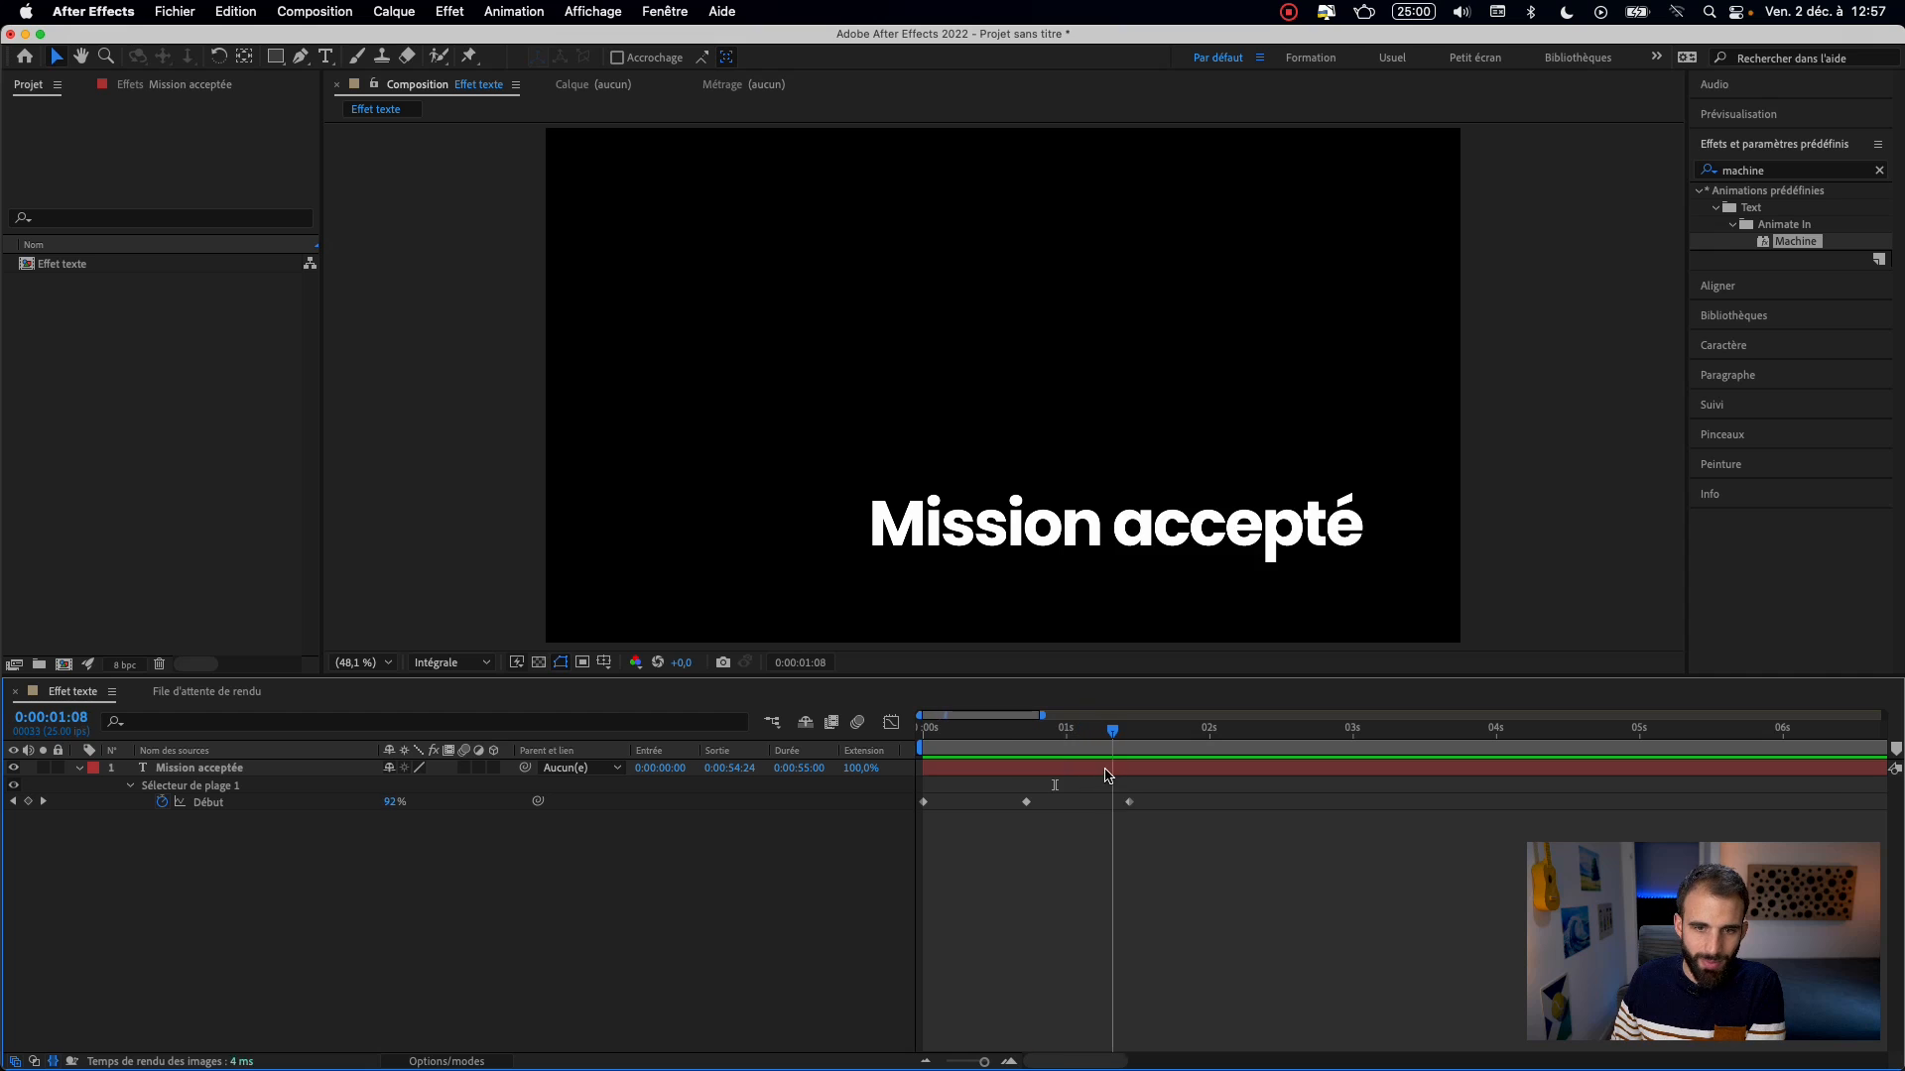
- Copy the middle Début keyframe and paste it at 0:00:00:23 to hold the typing on "Mission"
key("j")
left_click(1027, 802)
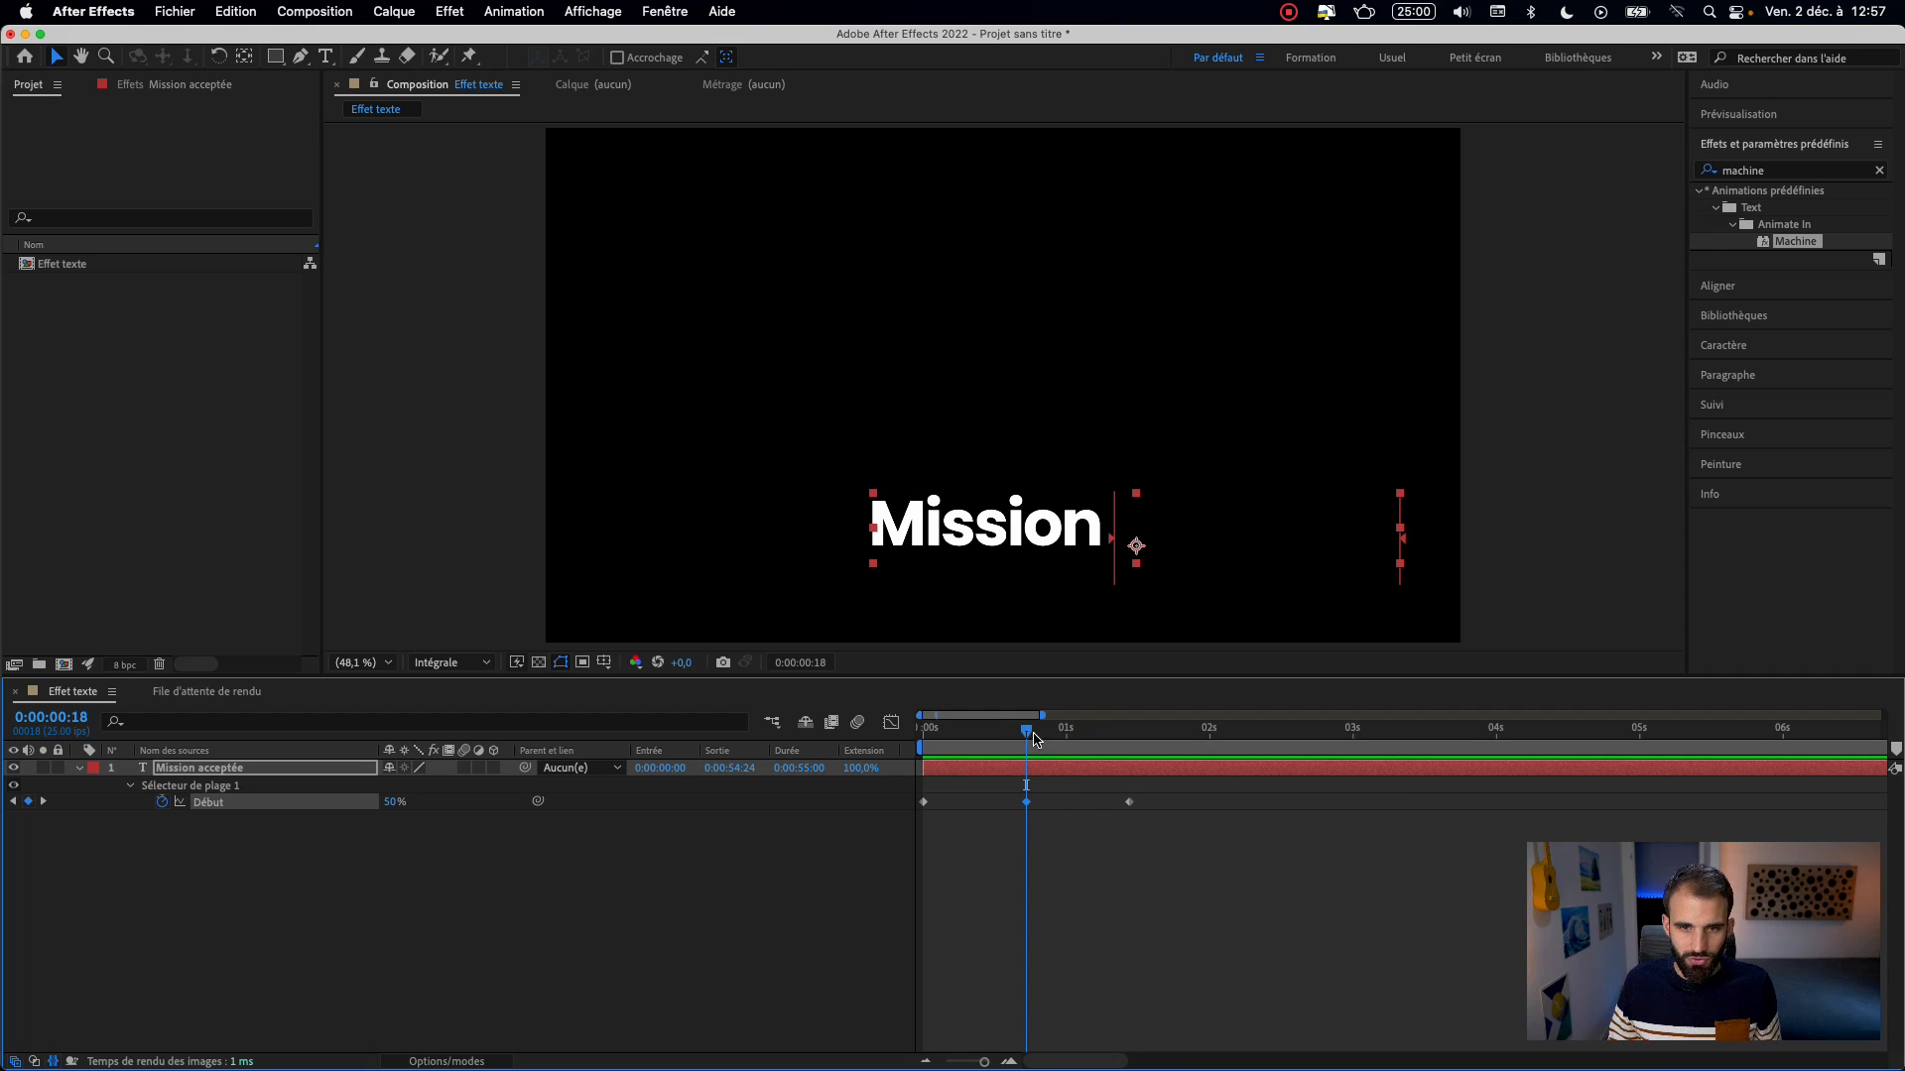
left_click_drag(1034, 739, 1062, 756)
key("super+v")
left_click(1104, 852)
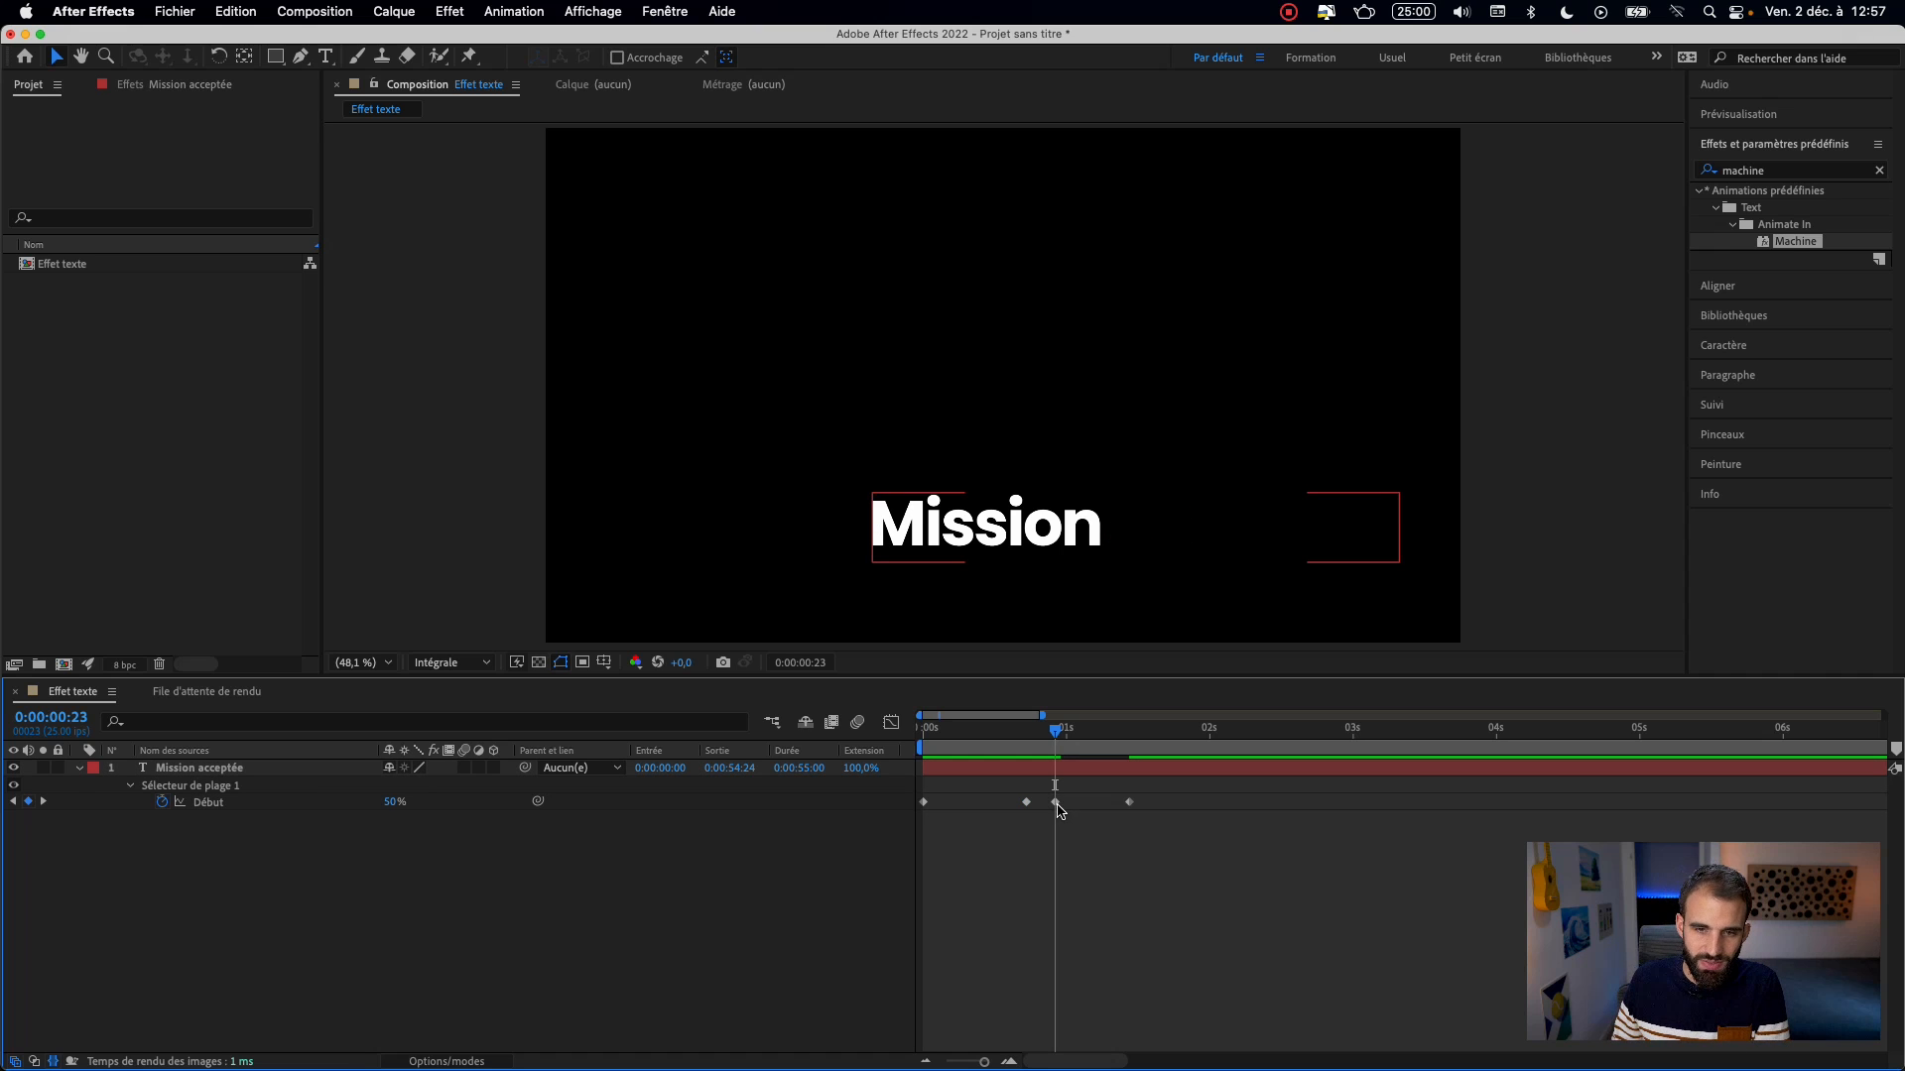
- Scrub past the pasted keyframe and undo the paste of the Début keyframe at 0:00:00:23
left_click(1055, 802)
left_click_drag(1074, 751, 1157, 806)
left_click_drag(1069, 746, 1154, 760)
key("super+z")
key("super+z")
left_click(1096, 843)
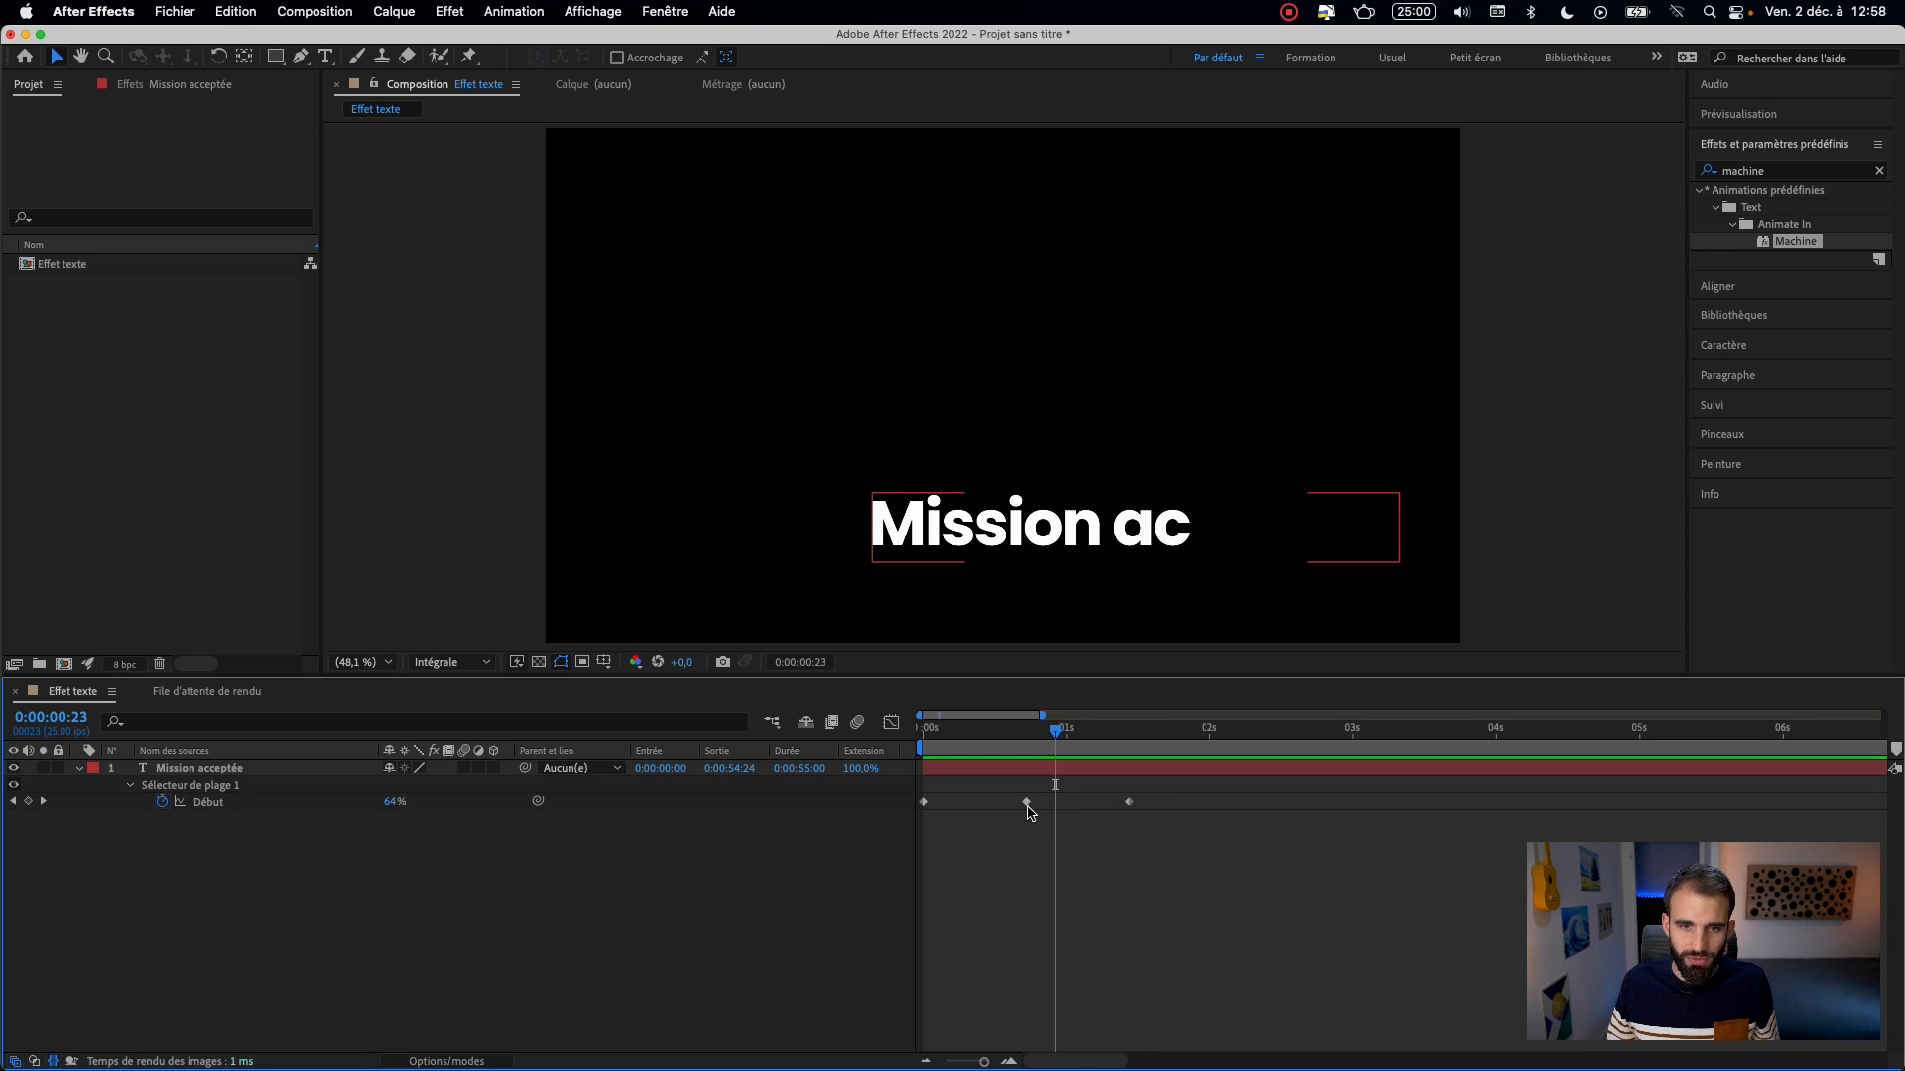
- Copy the last two Début keyframes and paste them starting at 0:00:00:23 to create a pause after "Mission"
left_click(1027, 805)
left_click(1038, 797)
left_click_drag(1007, 789, 1172, 829)
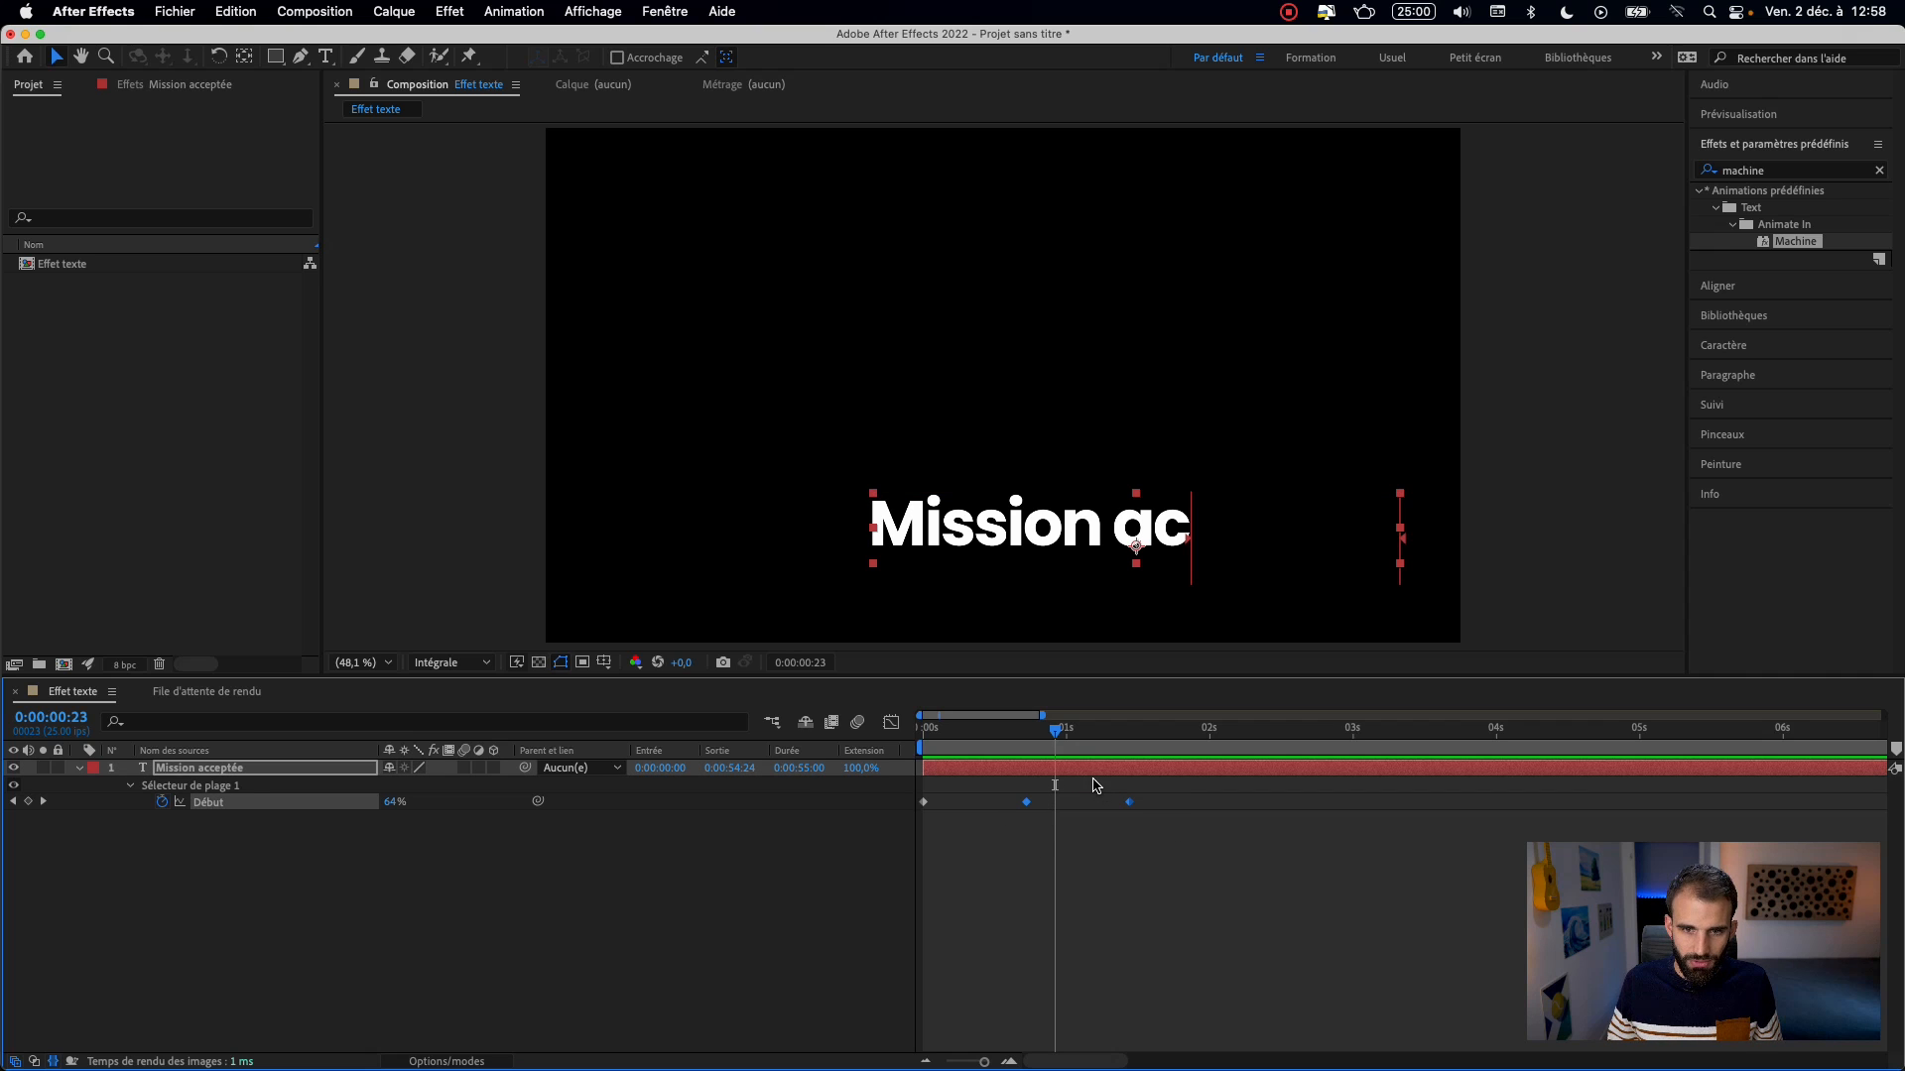
key("super+v")
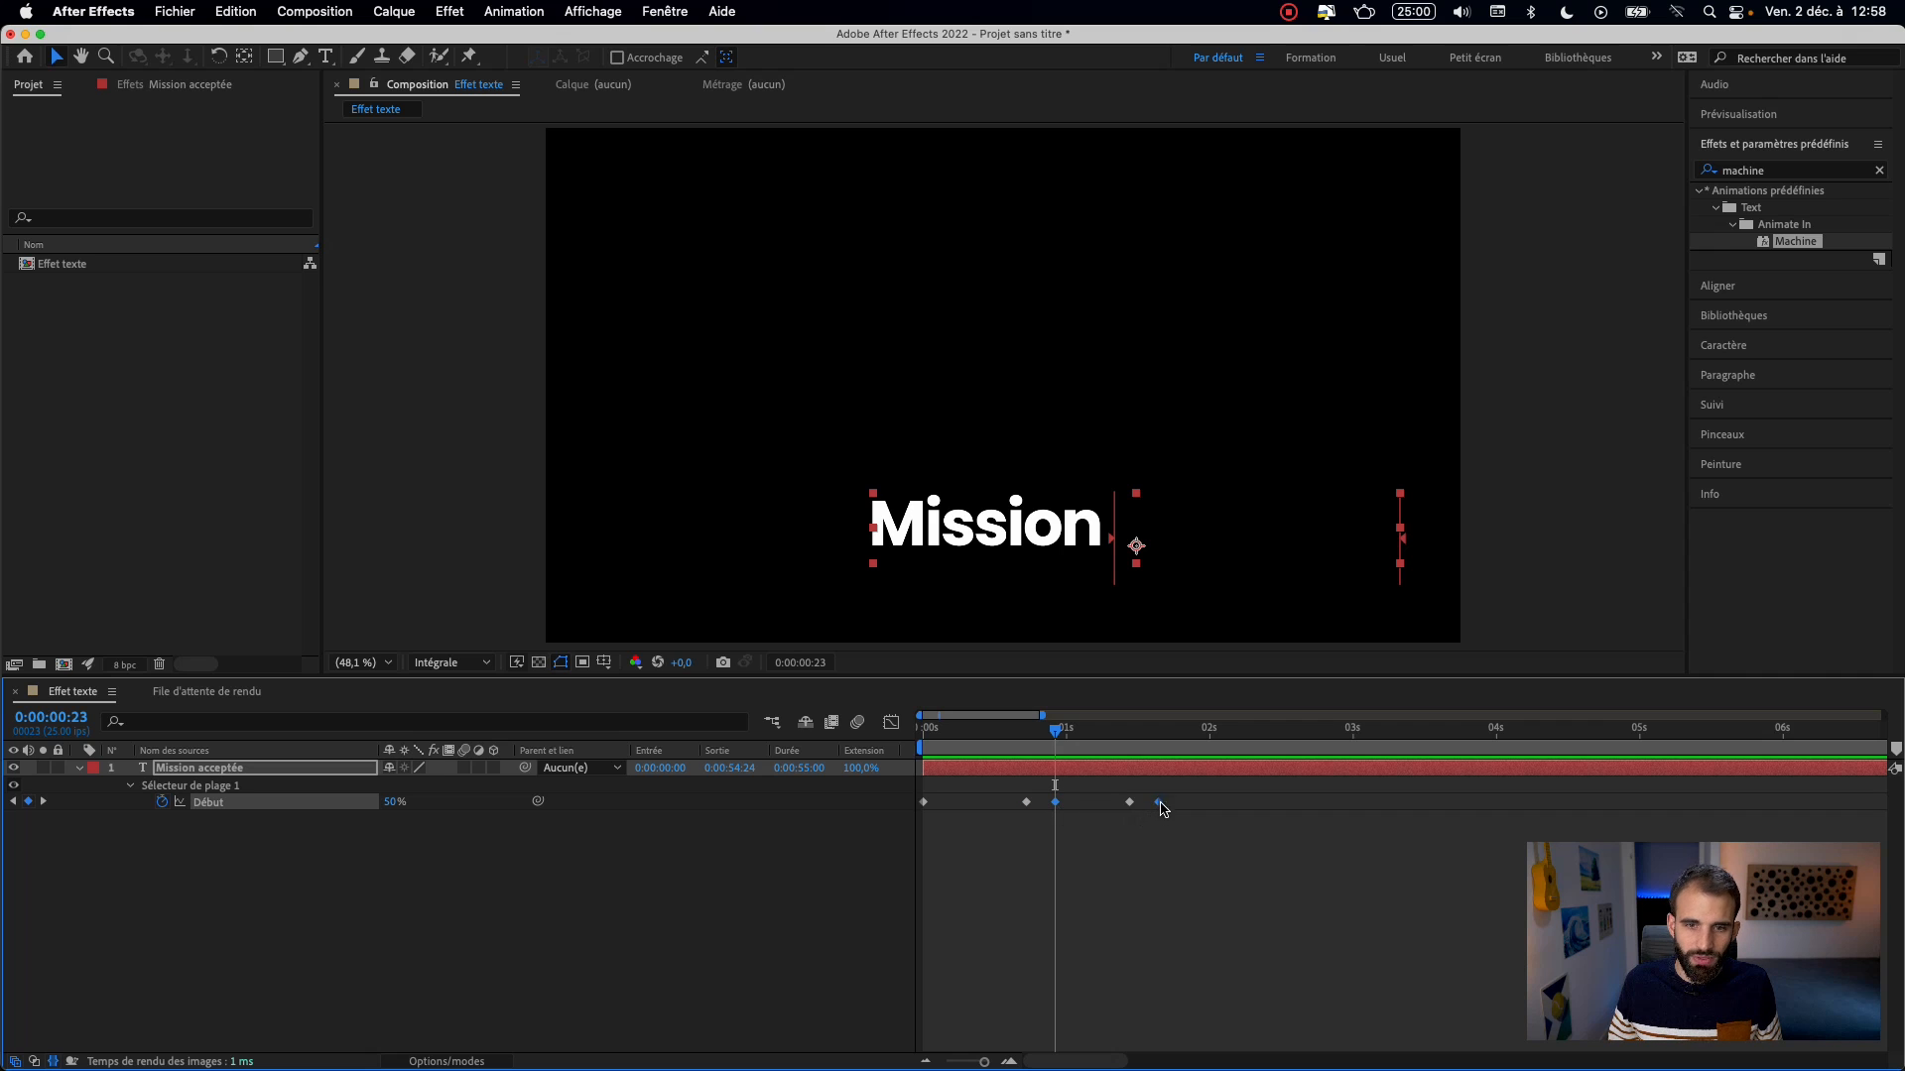
- Delete the fourth Début keyframe of "Mission acceptée" and play the animation to check the pause after "Mission"
left_click(1130, 803)
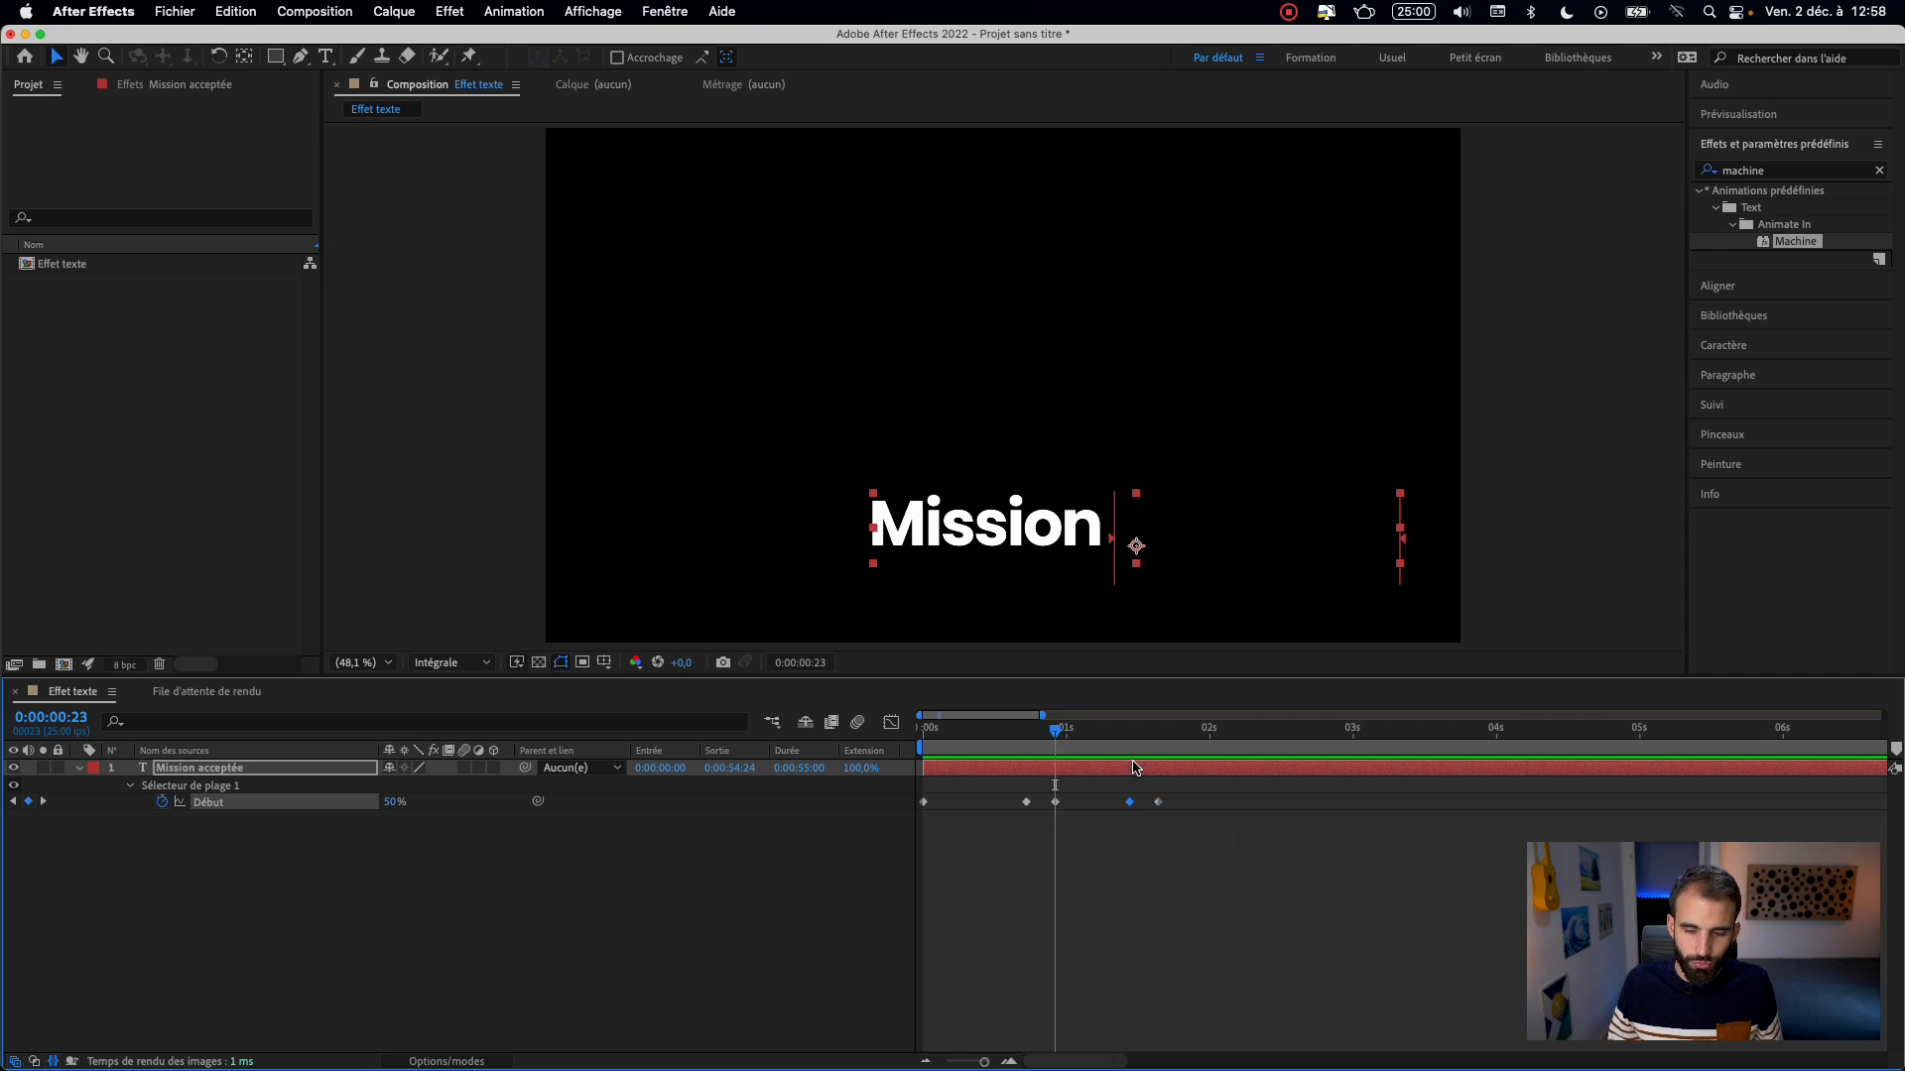
key("Delete")
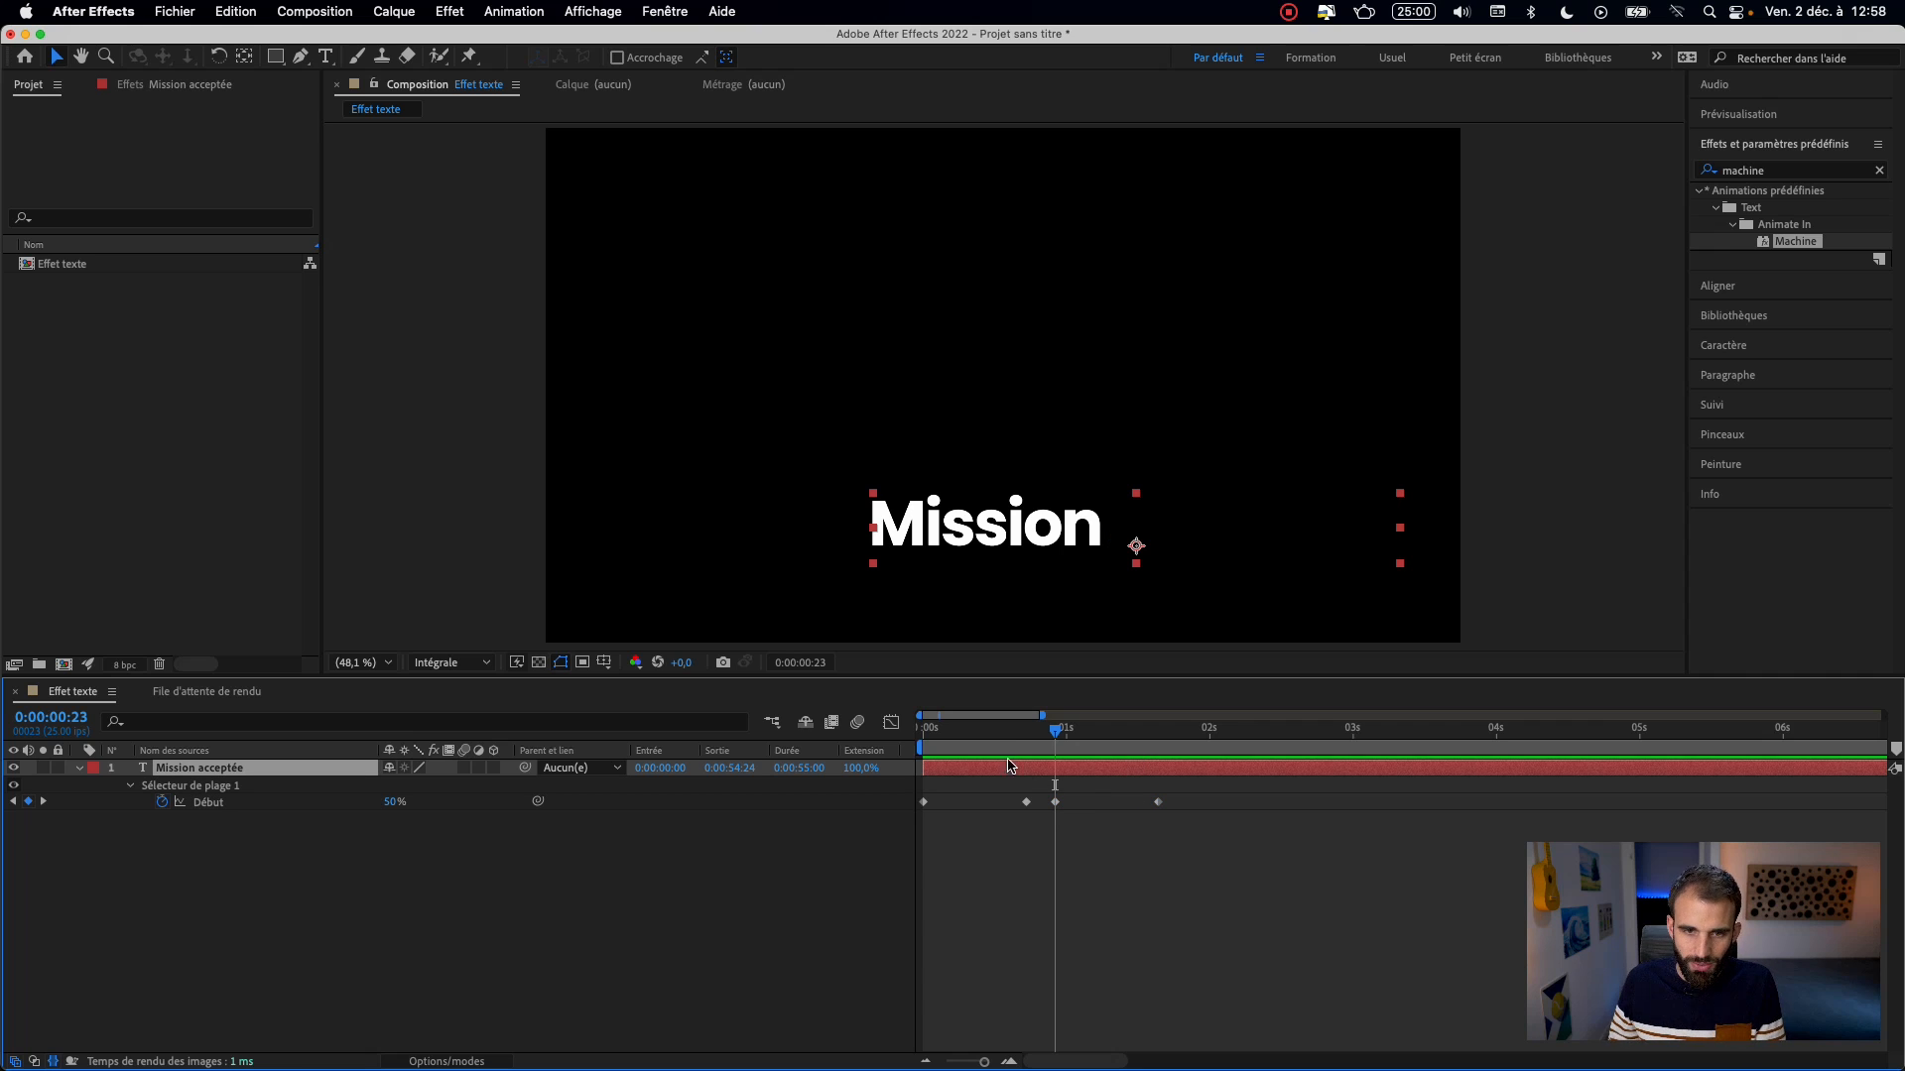
key("space")
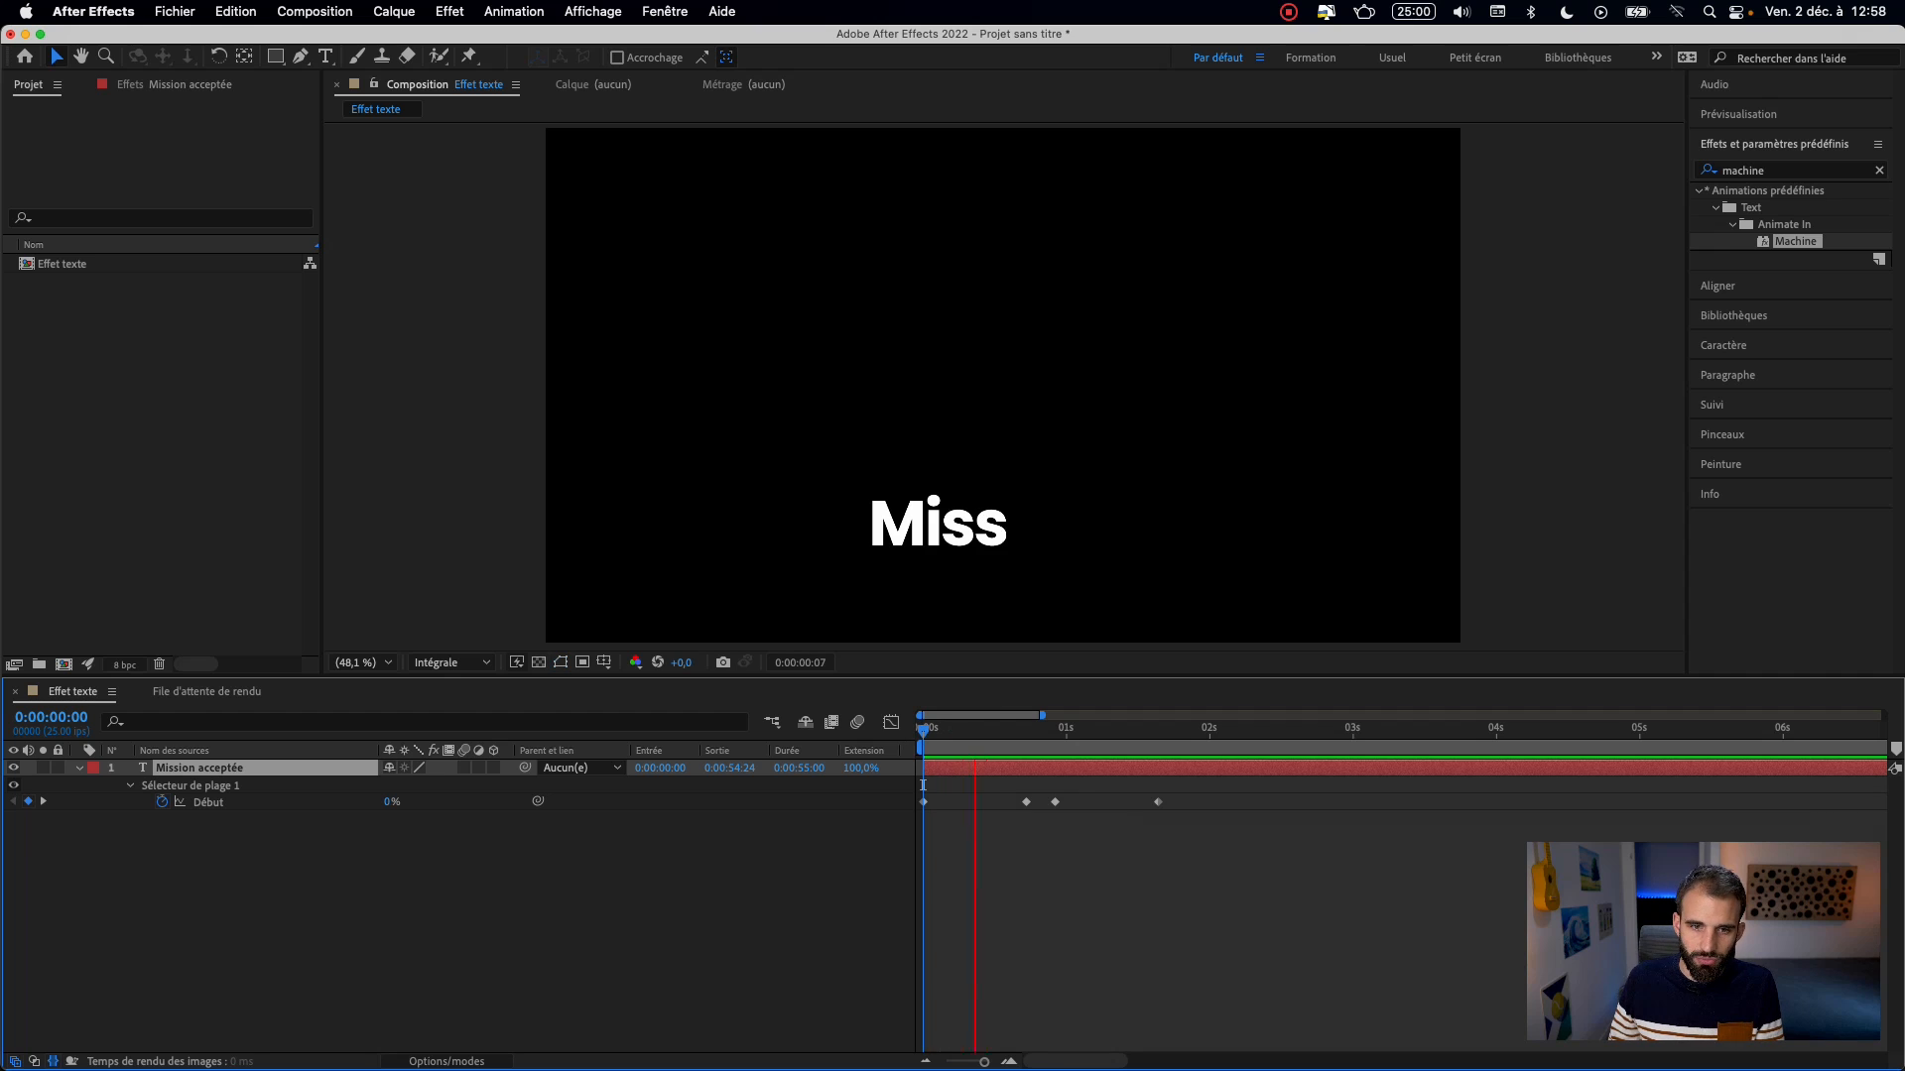
key("space")
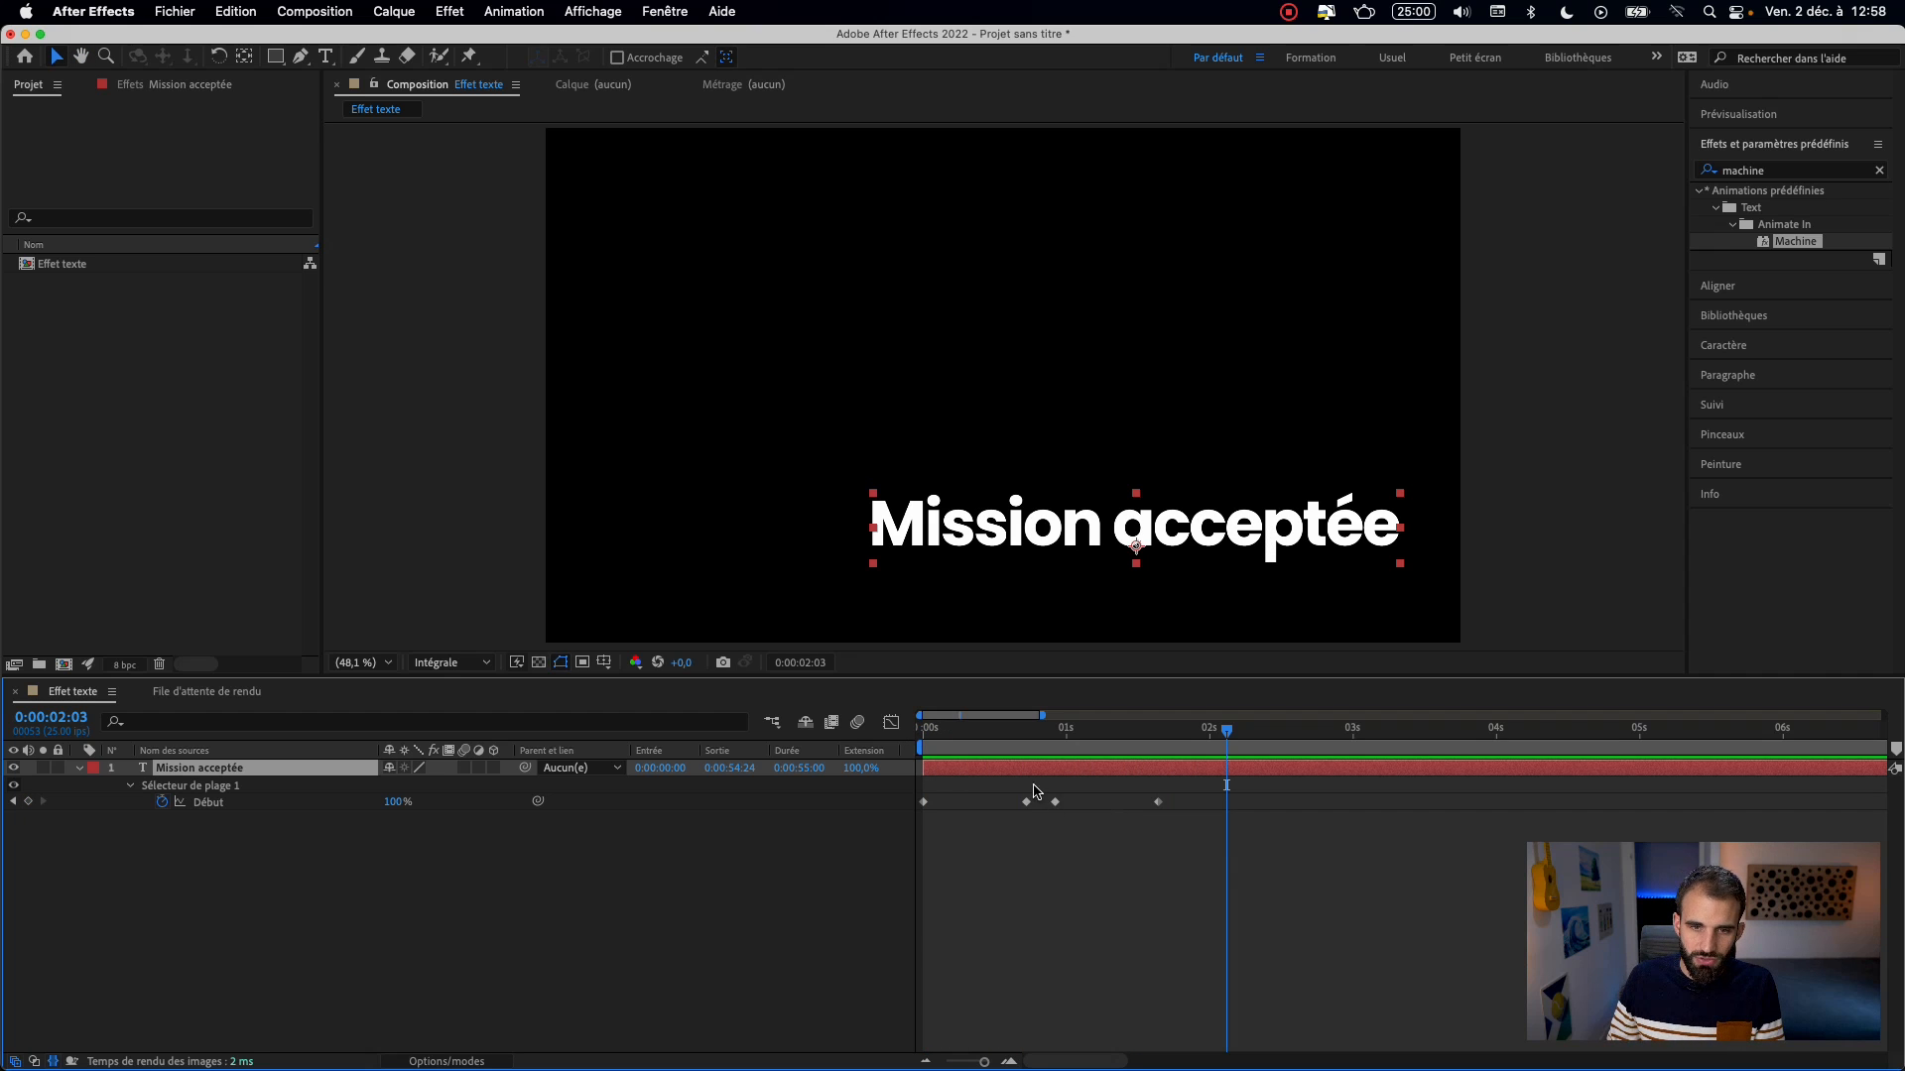
- Move the last two Début keyframes together so the third sits at about 1.4 s, then preview the longer pause
left_click_drag(1046, 789, 1118, 806)
key("space")
left_click(923, 746)
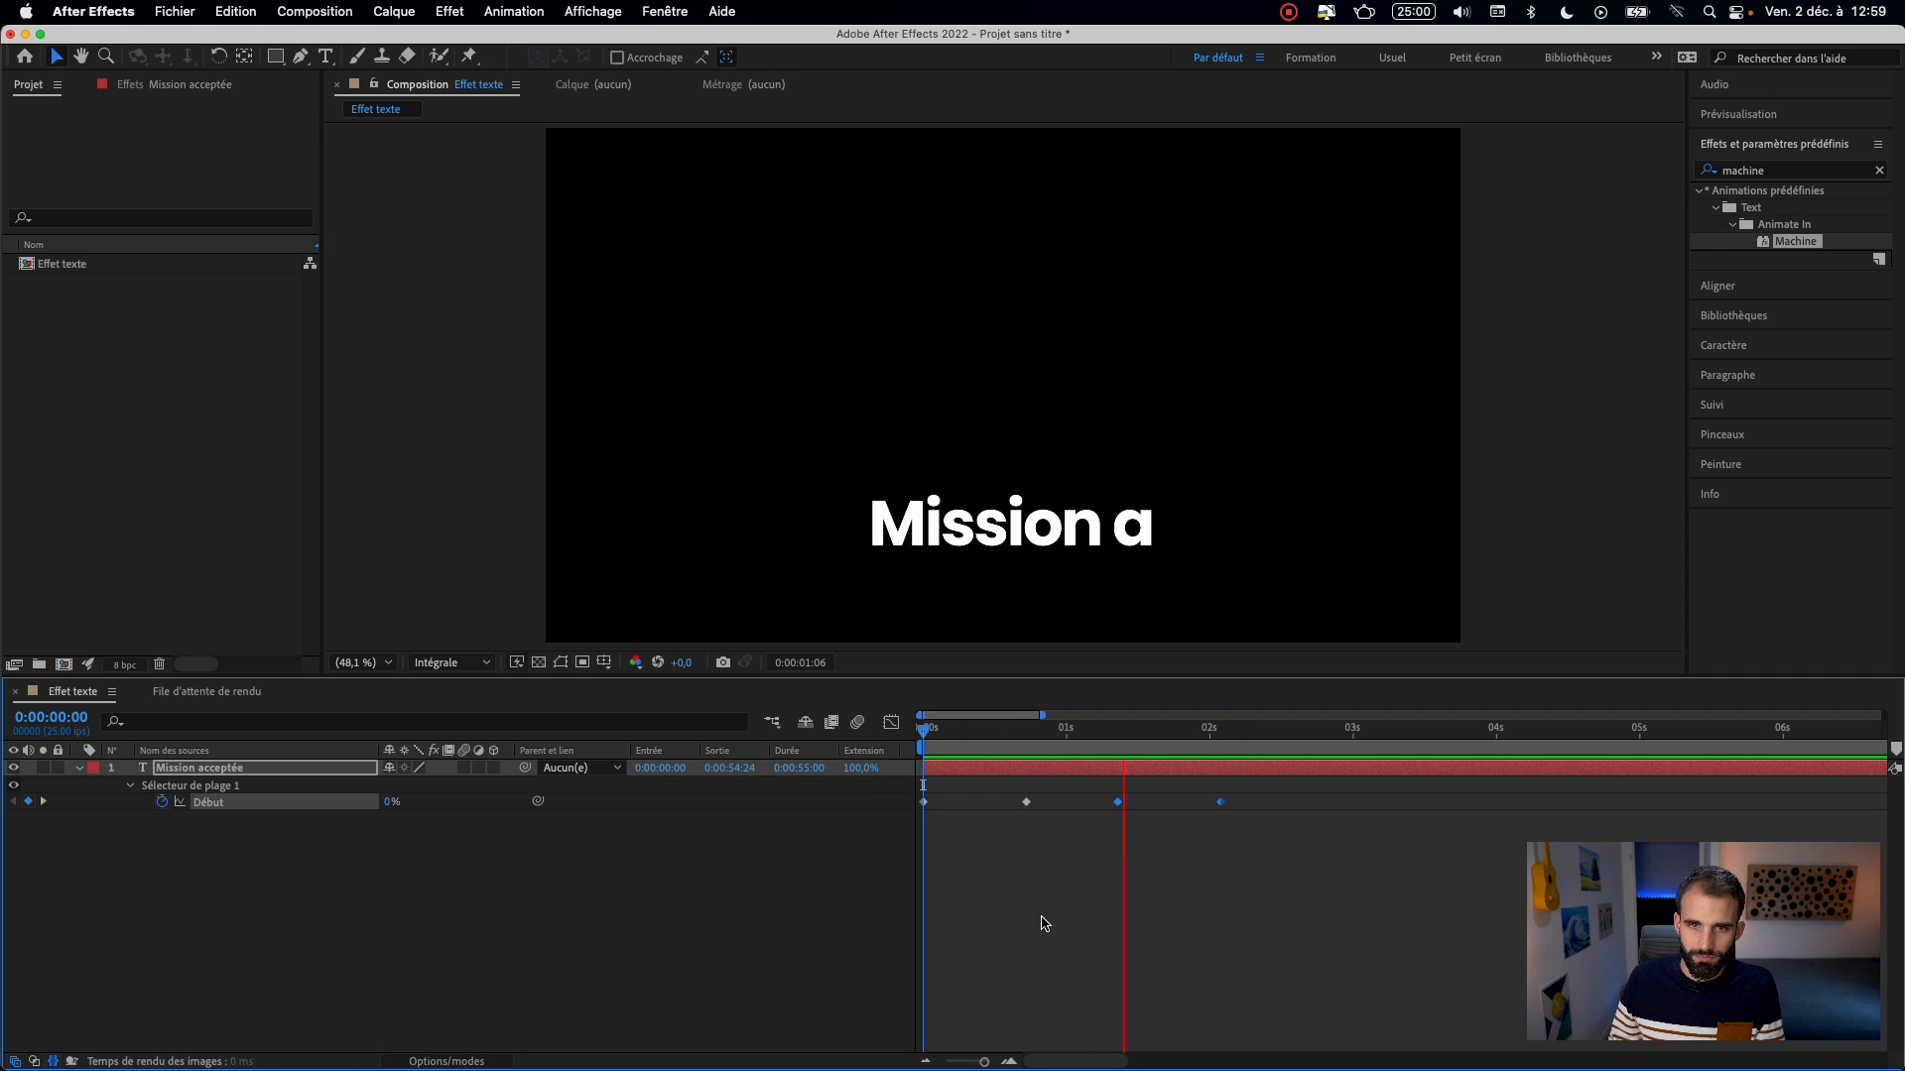
key("space")
left_click(1104, 822)
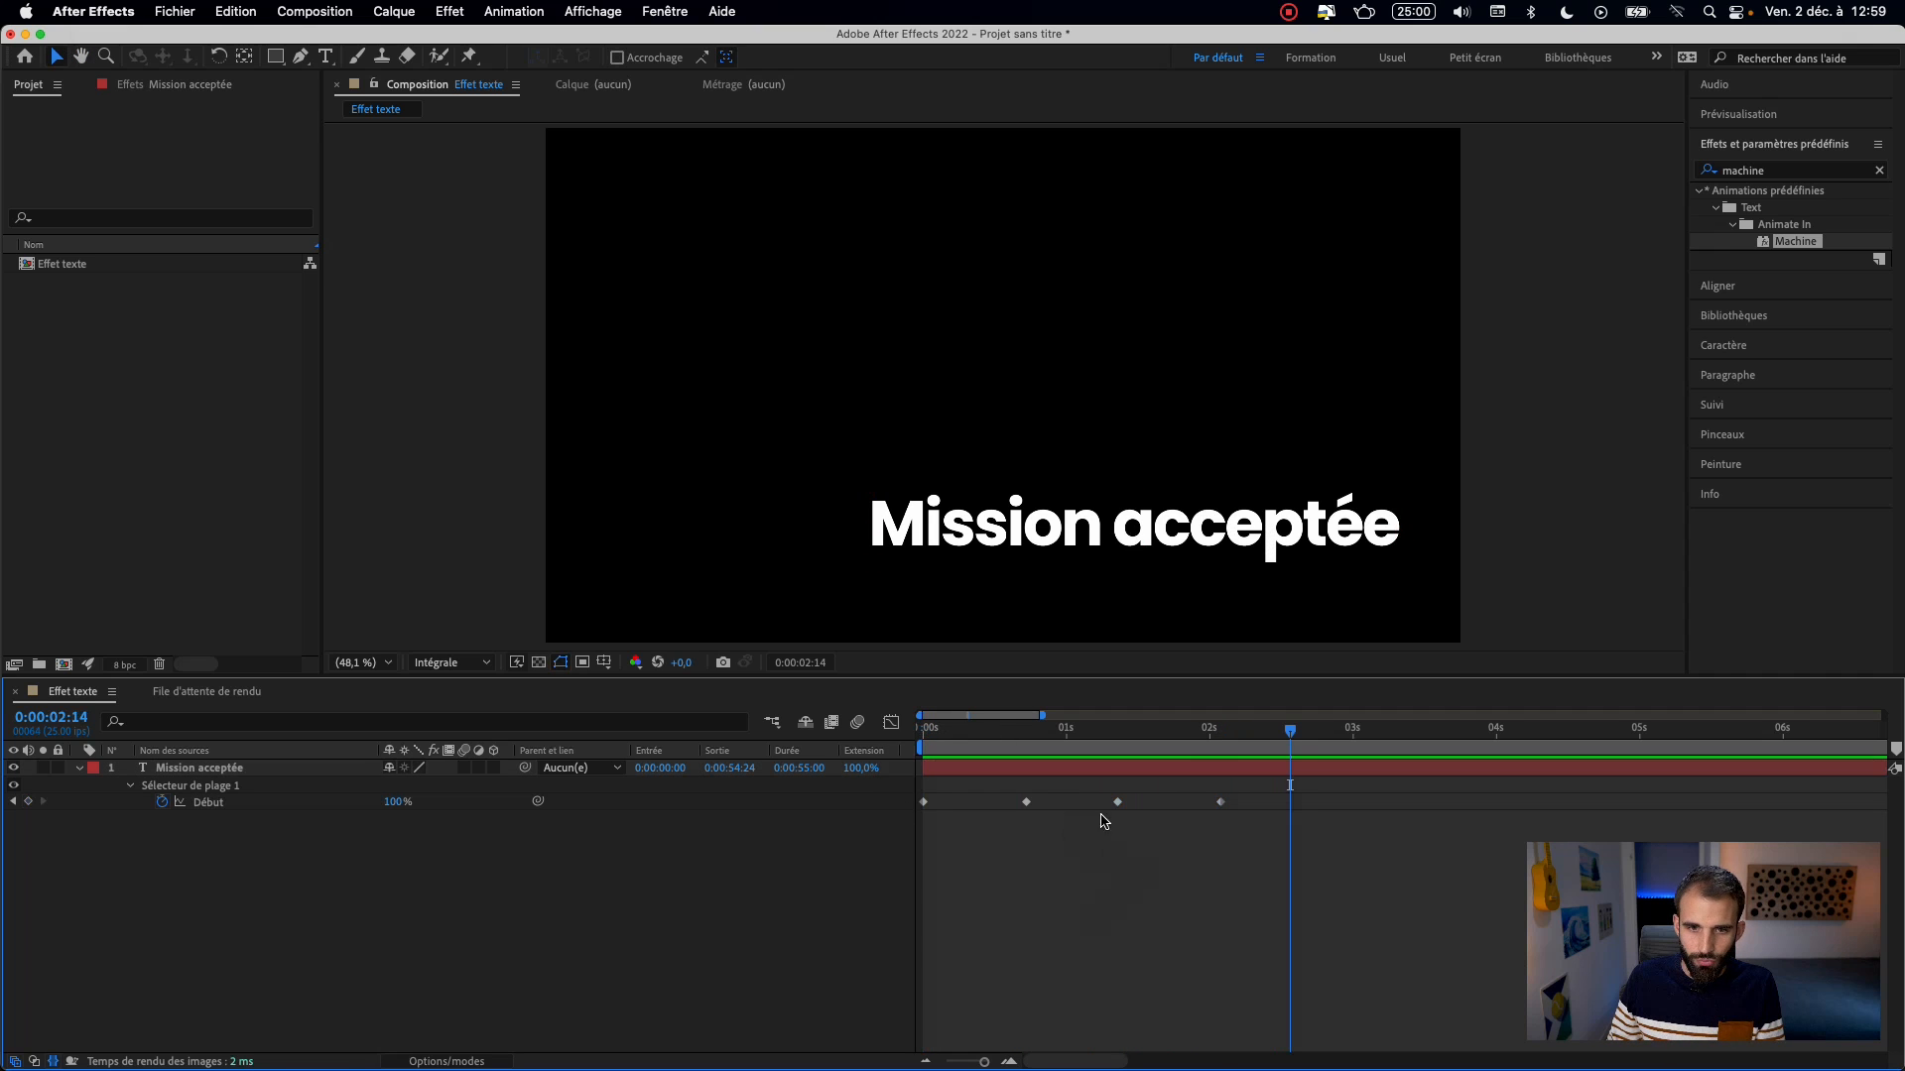
- Move the second Début keyframe to about 0.4 s to type "Mission" faster, and preview the animation from the start
left_click_drag(1026, 807, 974, 801)
key("Home")
key("space")
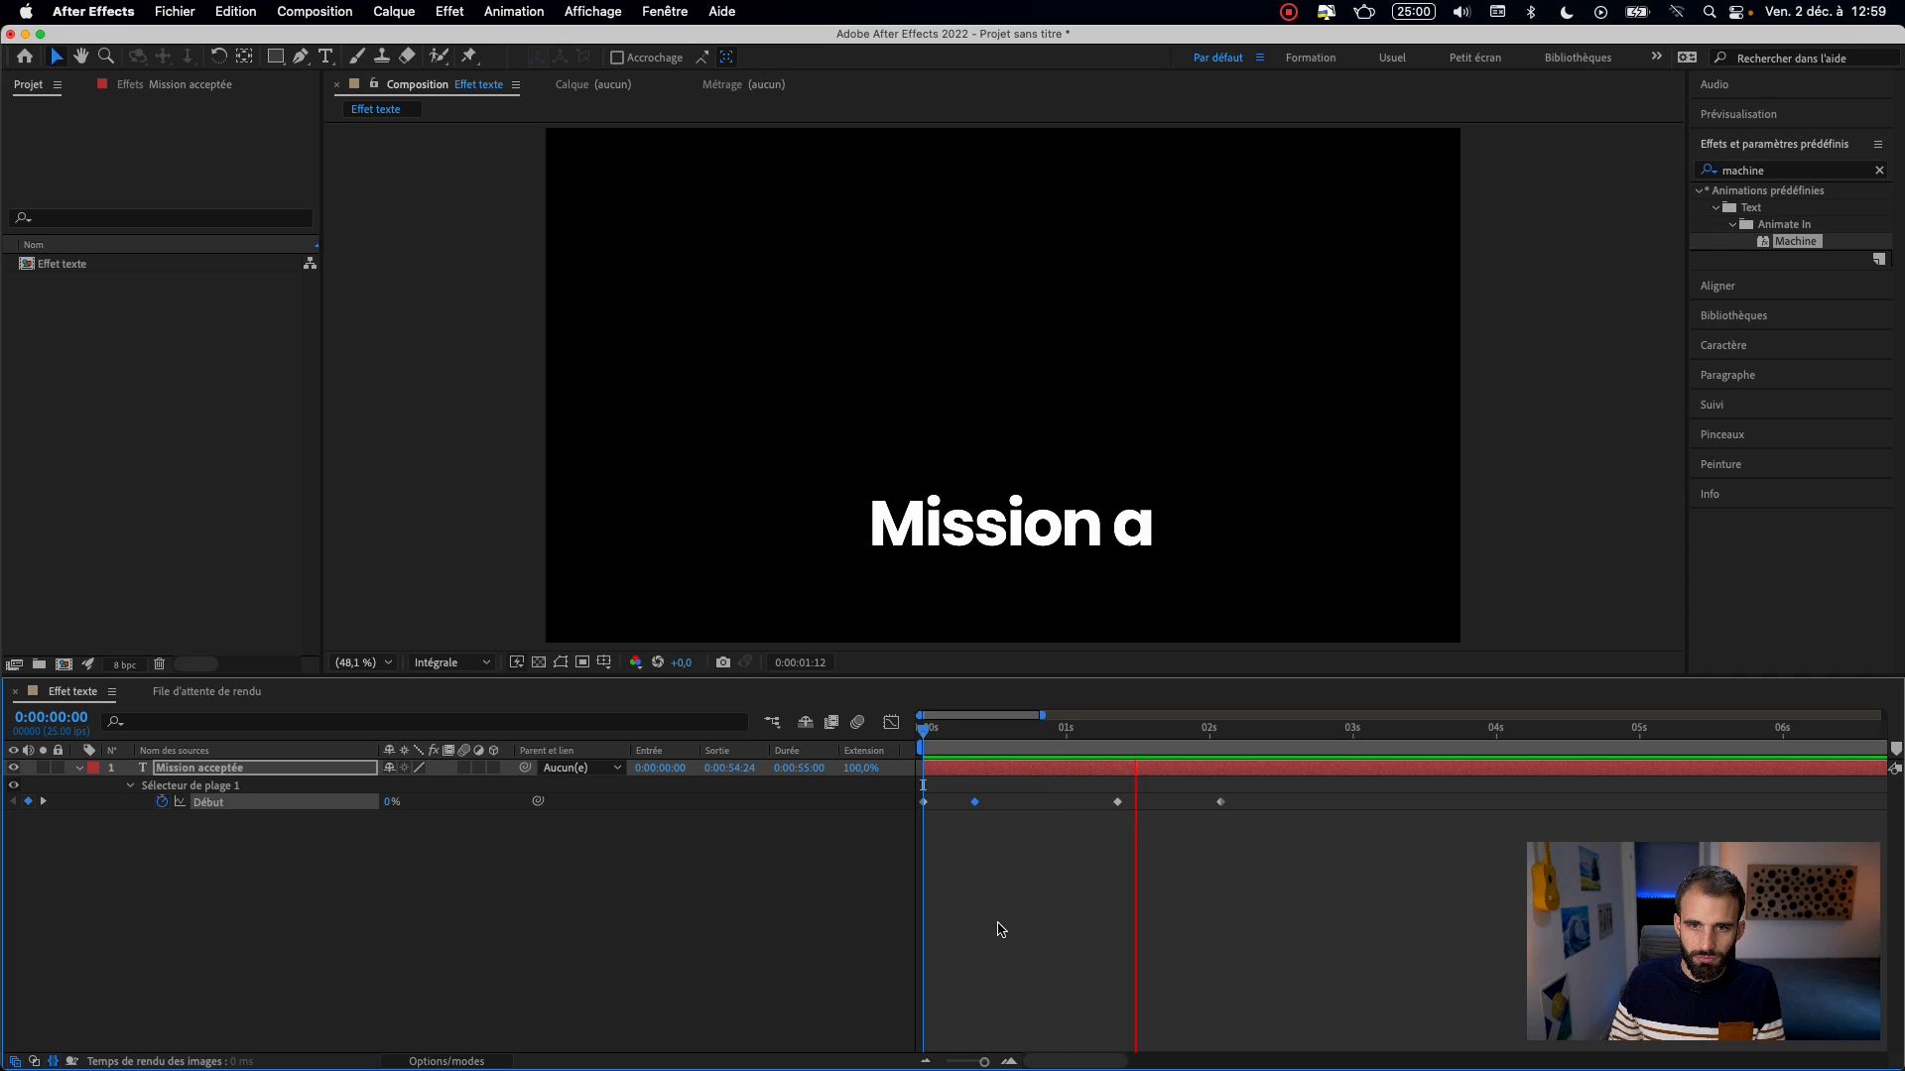
key("space")
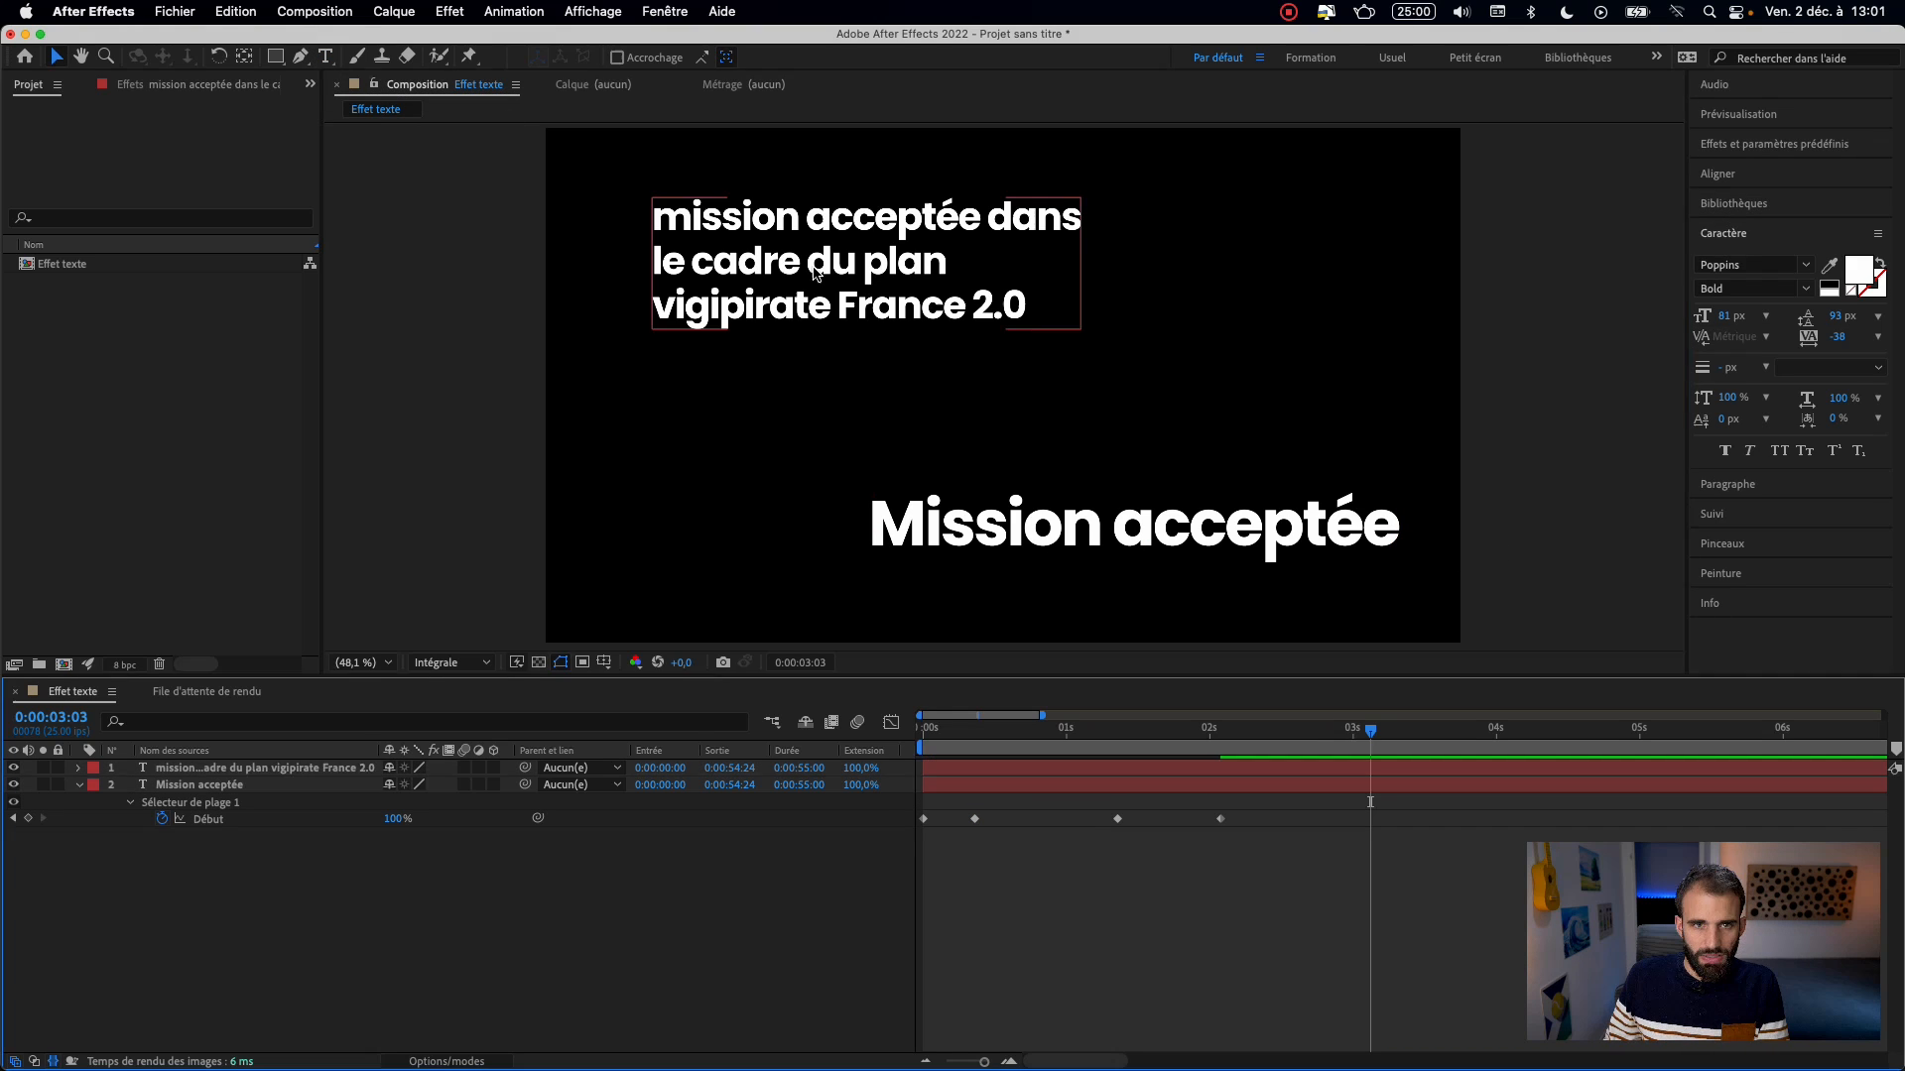
- Apply the Machine preset at 0:00:00:00 to the text layer "mission acceptée dans le cadre du plan vigipirate France 2.0" and preview it
left_click(813, 312)
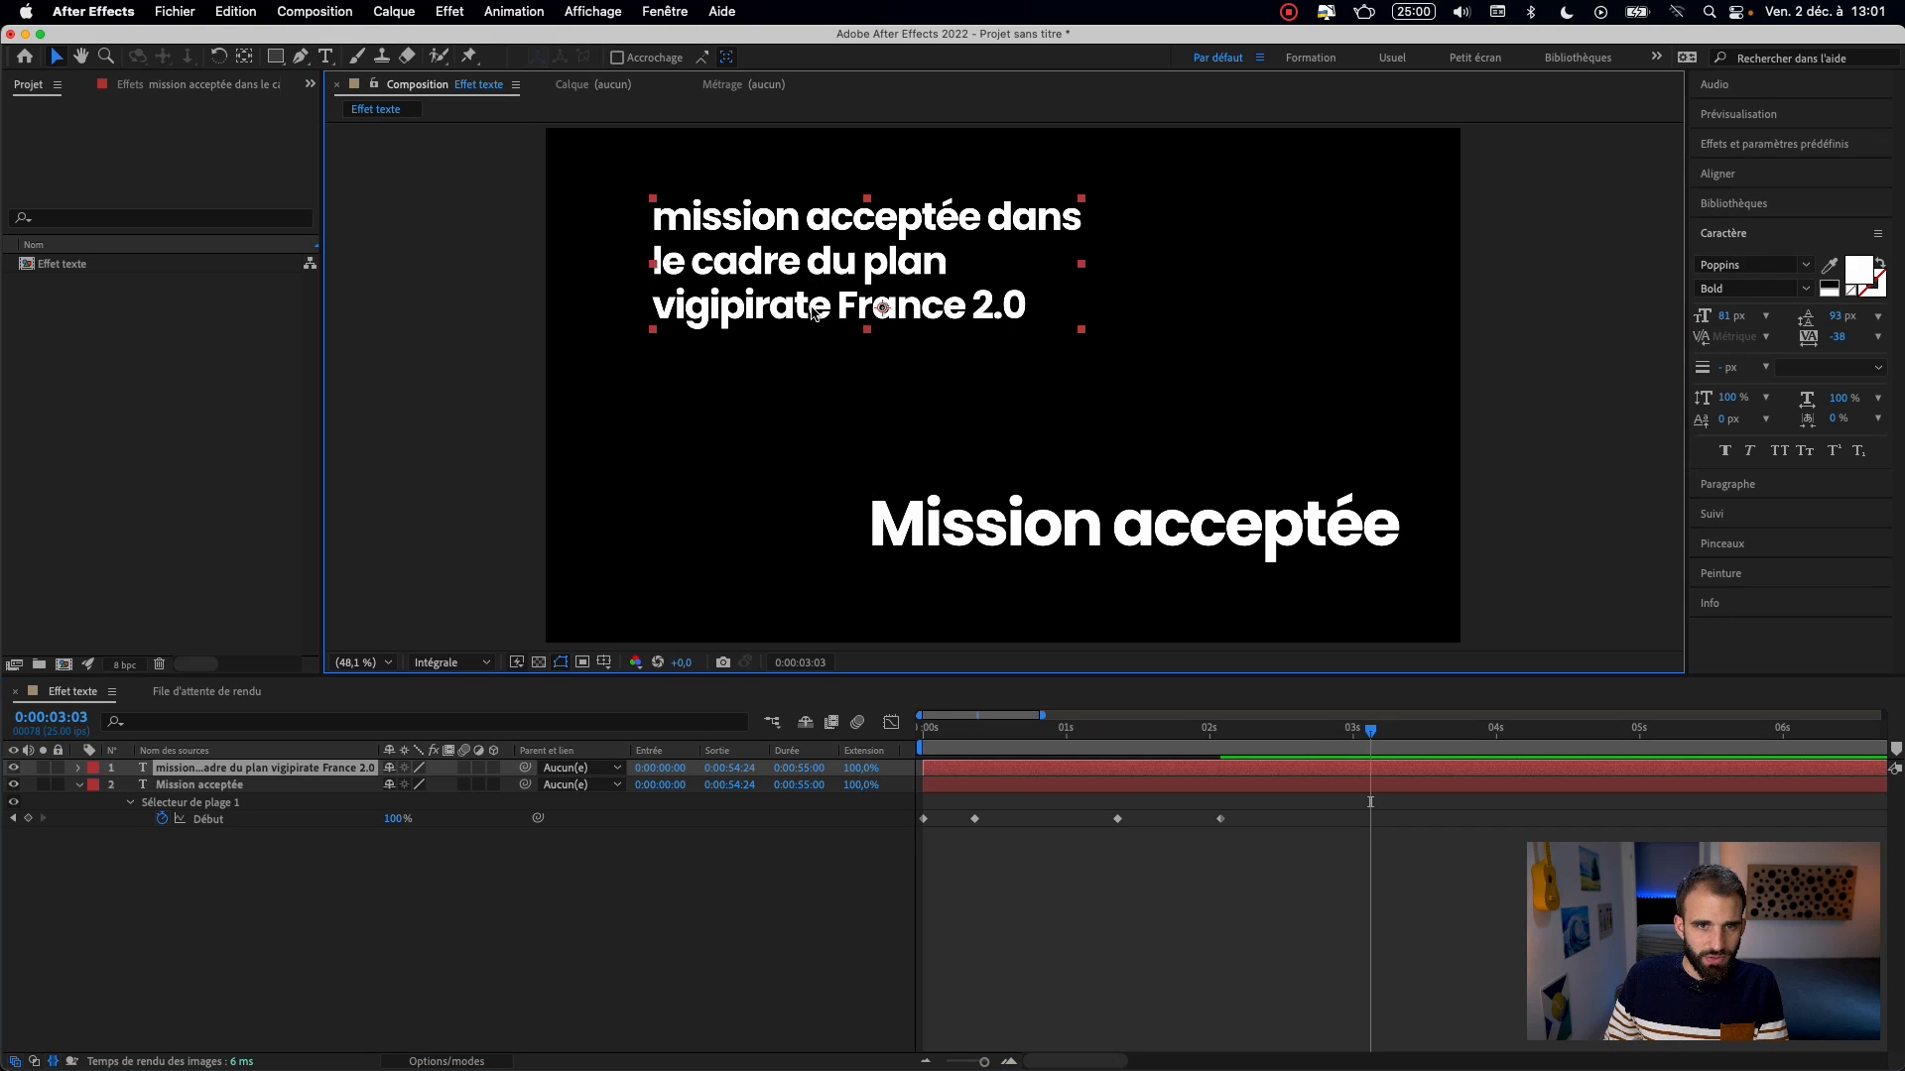
key("Home")
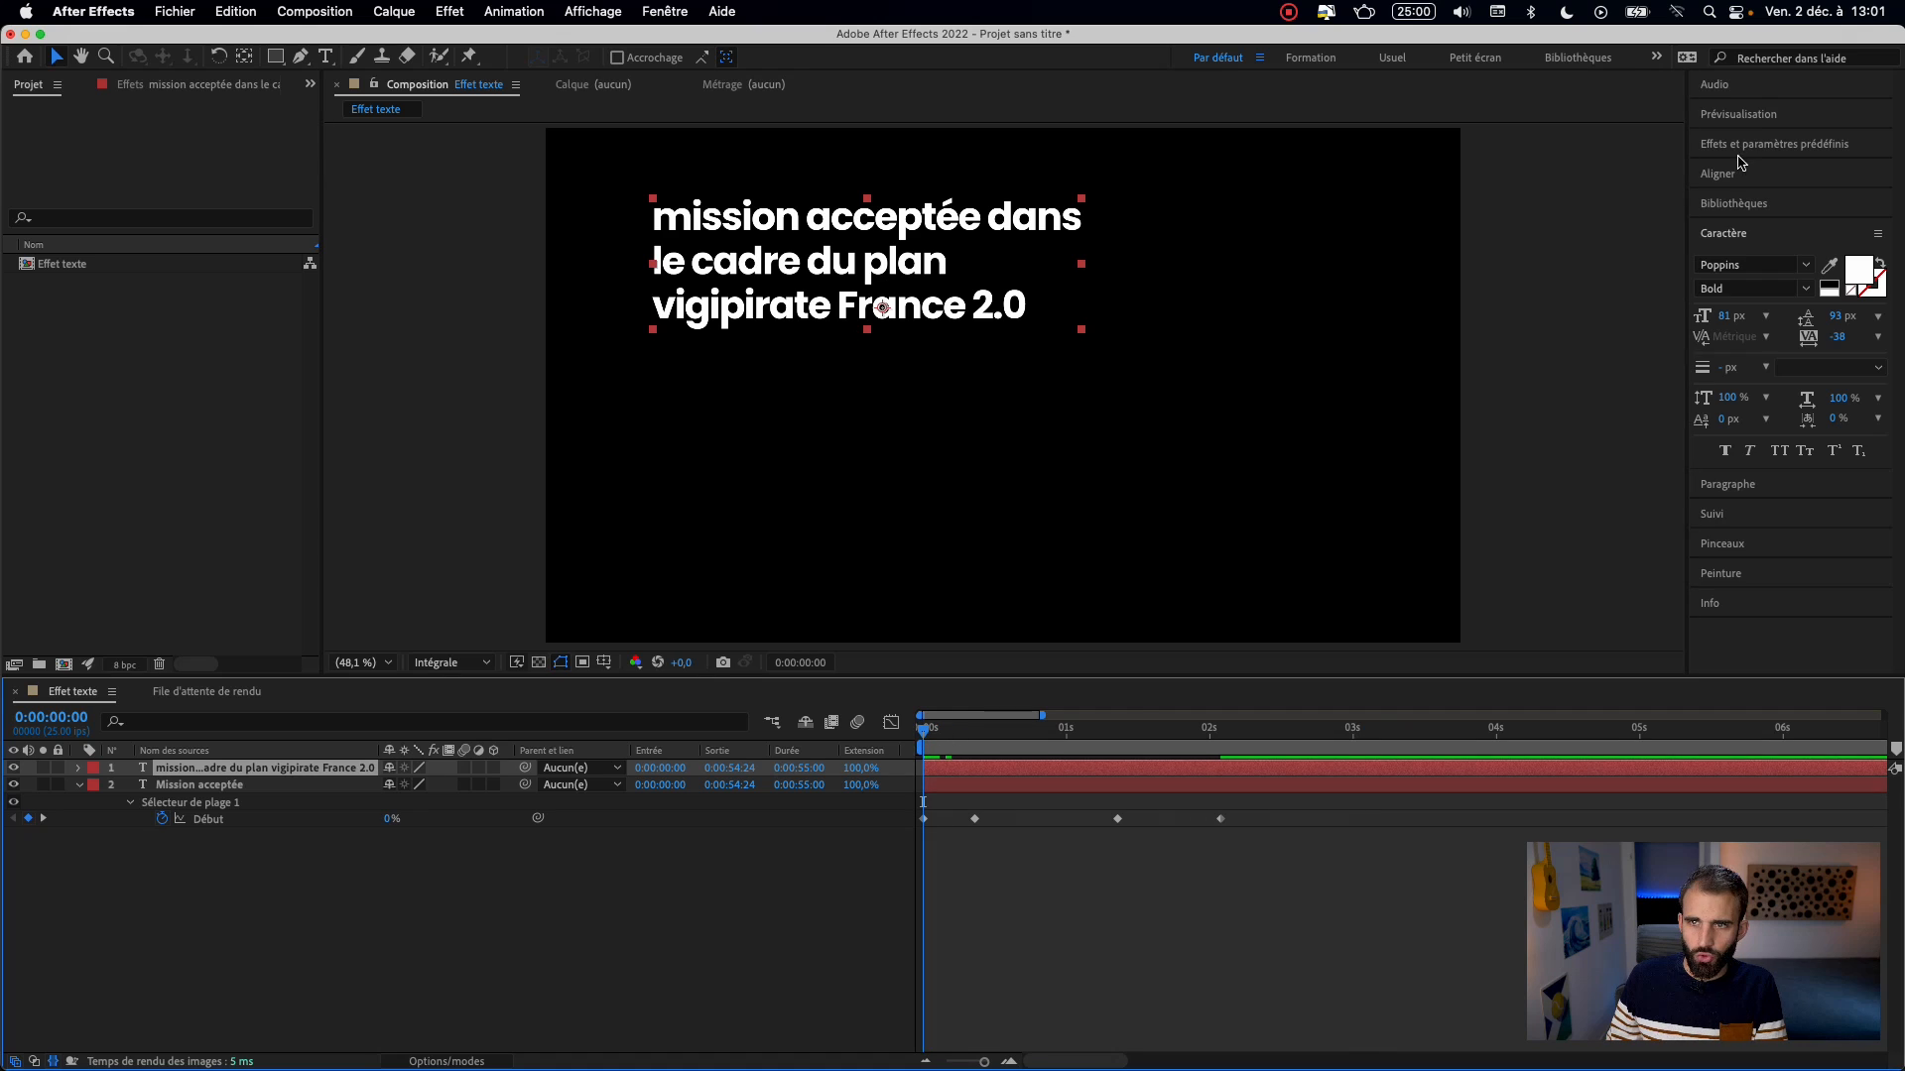
left_click(1741, 144)
left_click_drag(925, 266, 825, 281)
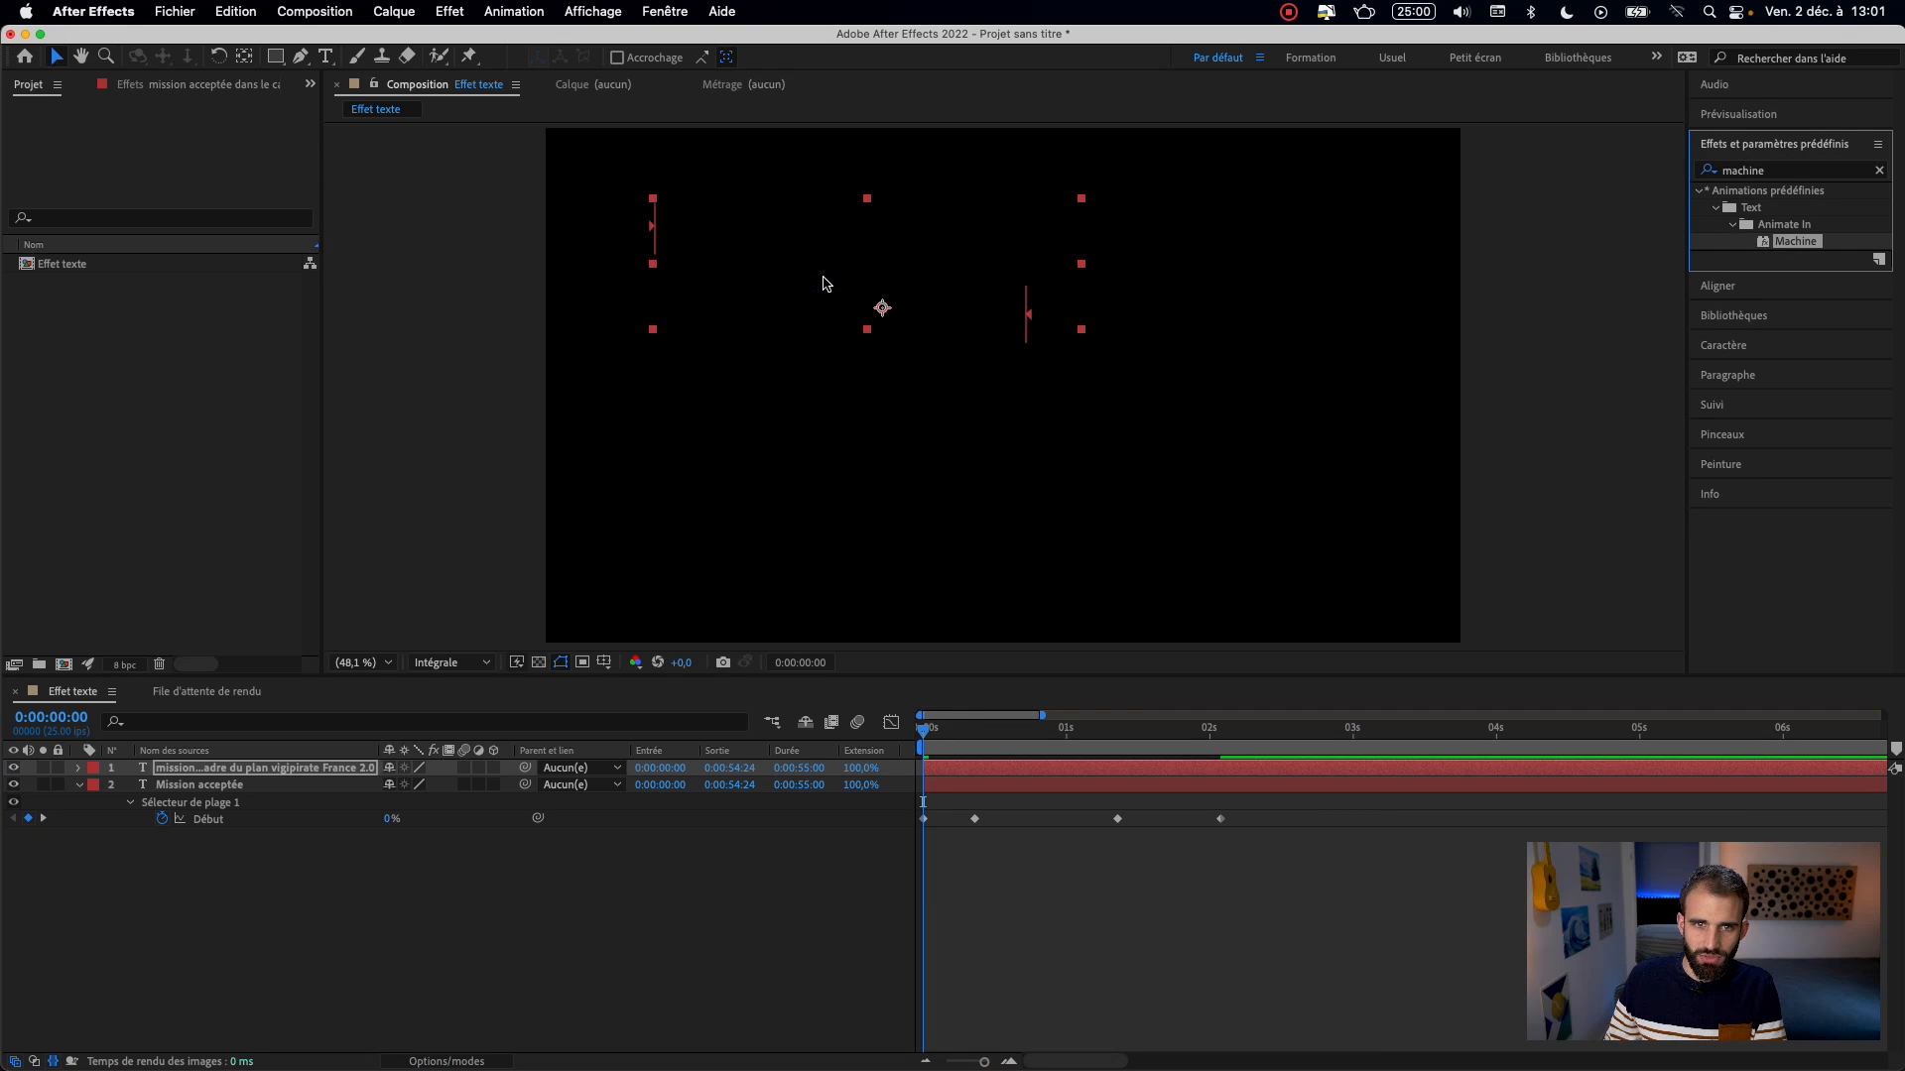
key("space")
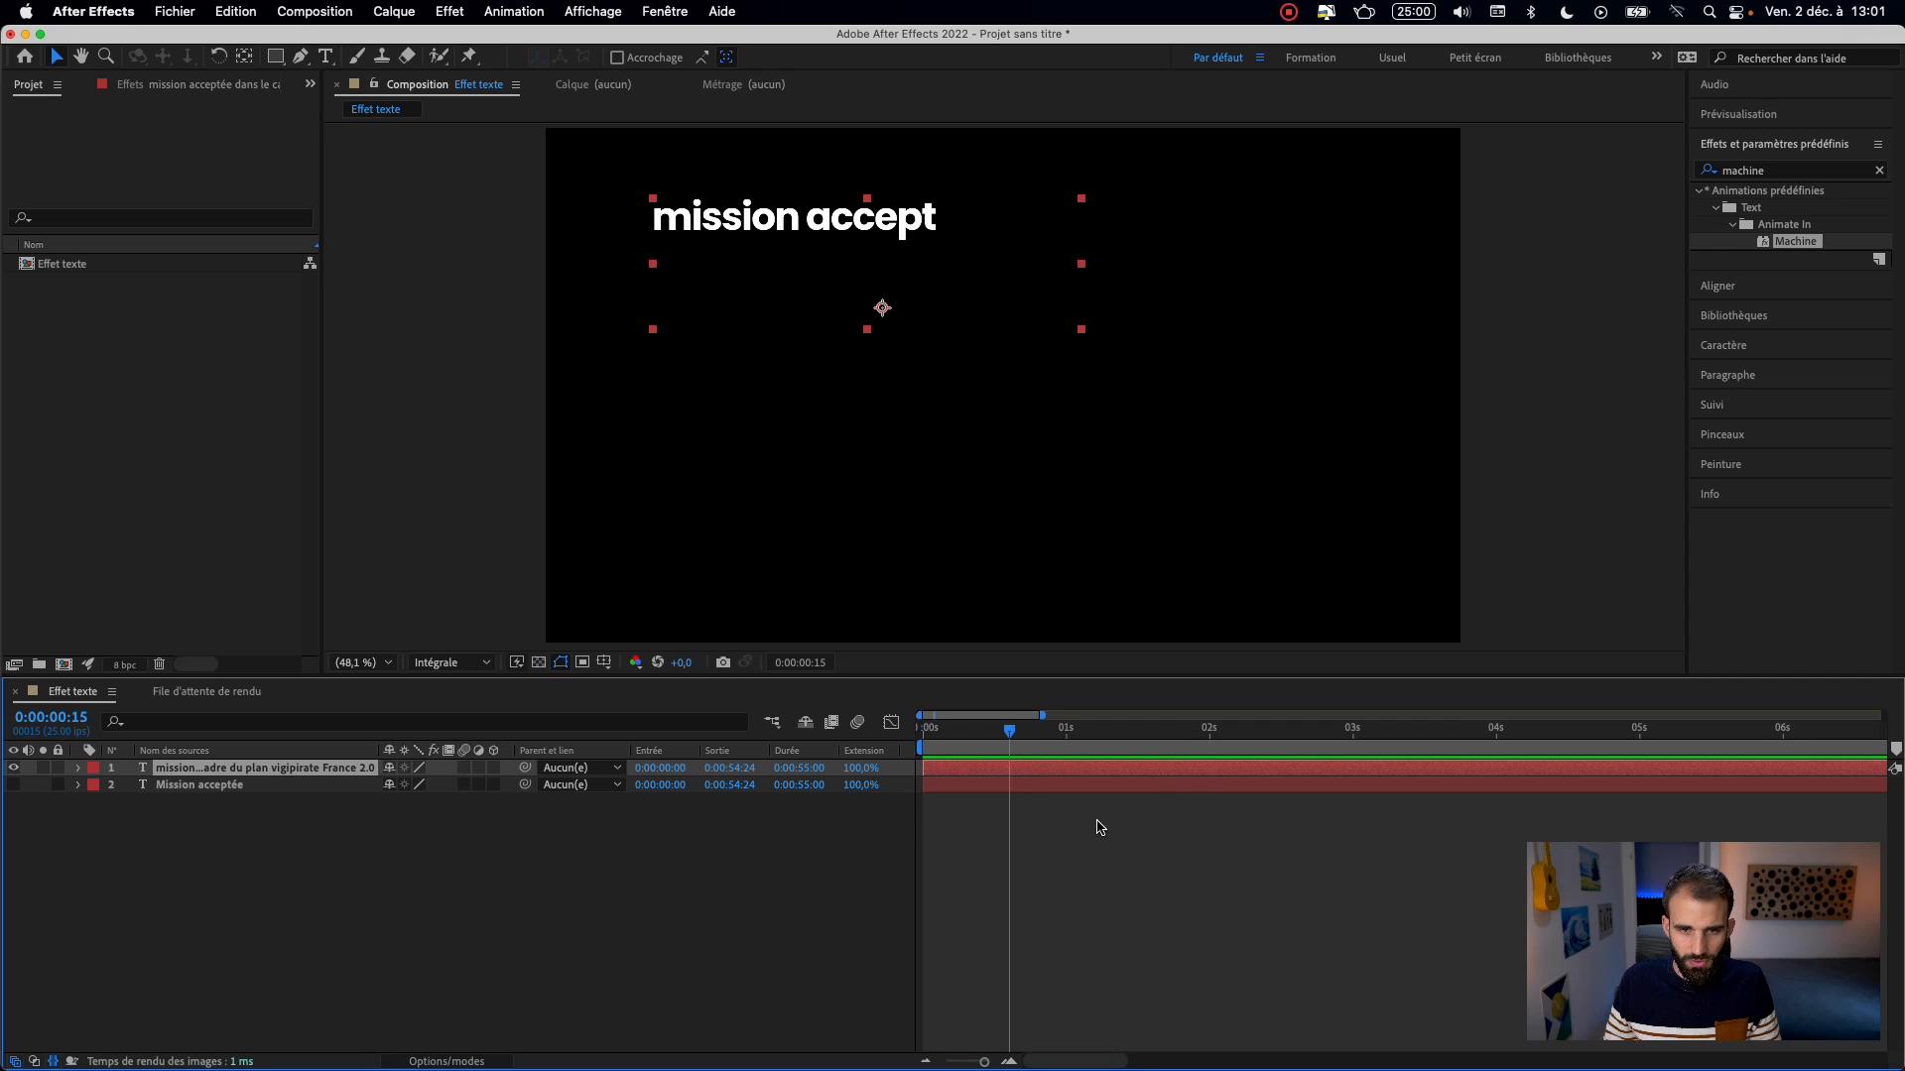
- Reveal the long text layer's keyframes and add a Début keyframe at 0:00:00:17, where "mission acceptée" is fully typed
key("u")
left_click_drag(1010, 734, 1022, 742)
left_click(1099, 859)
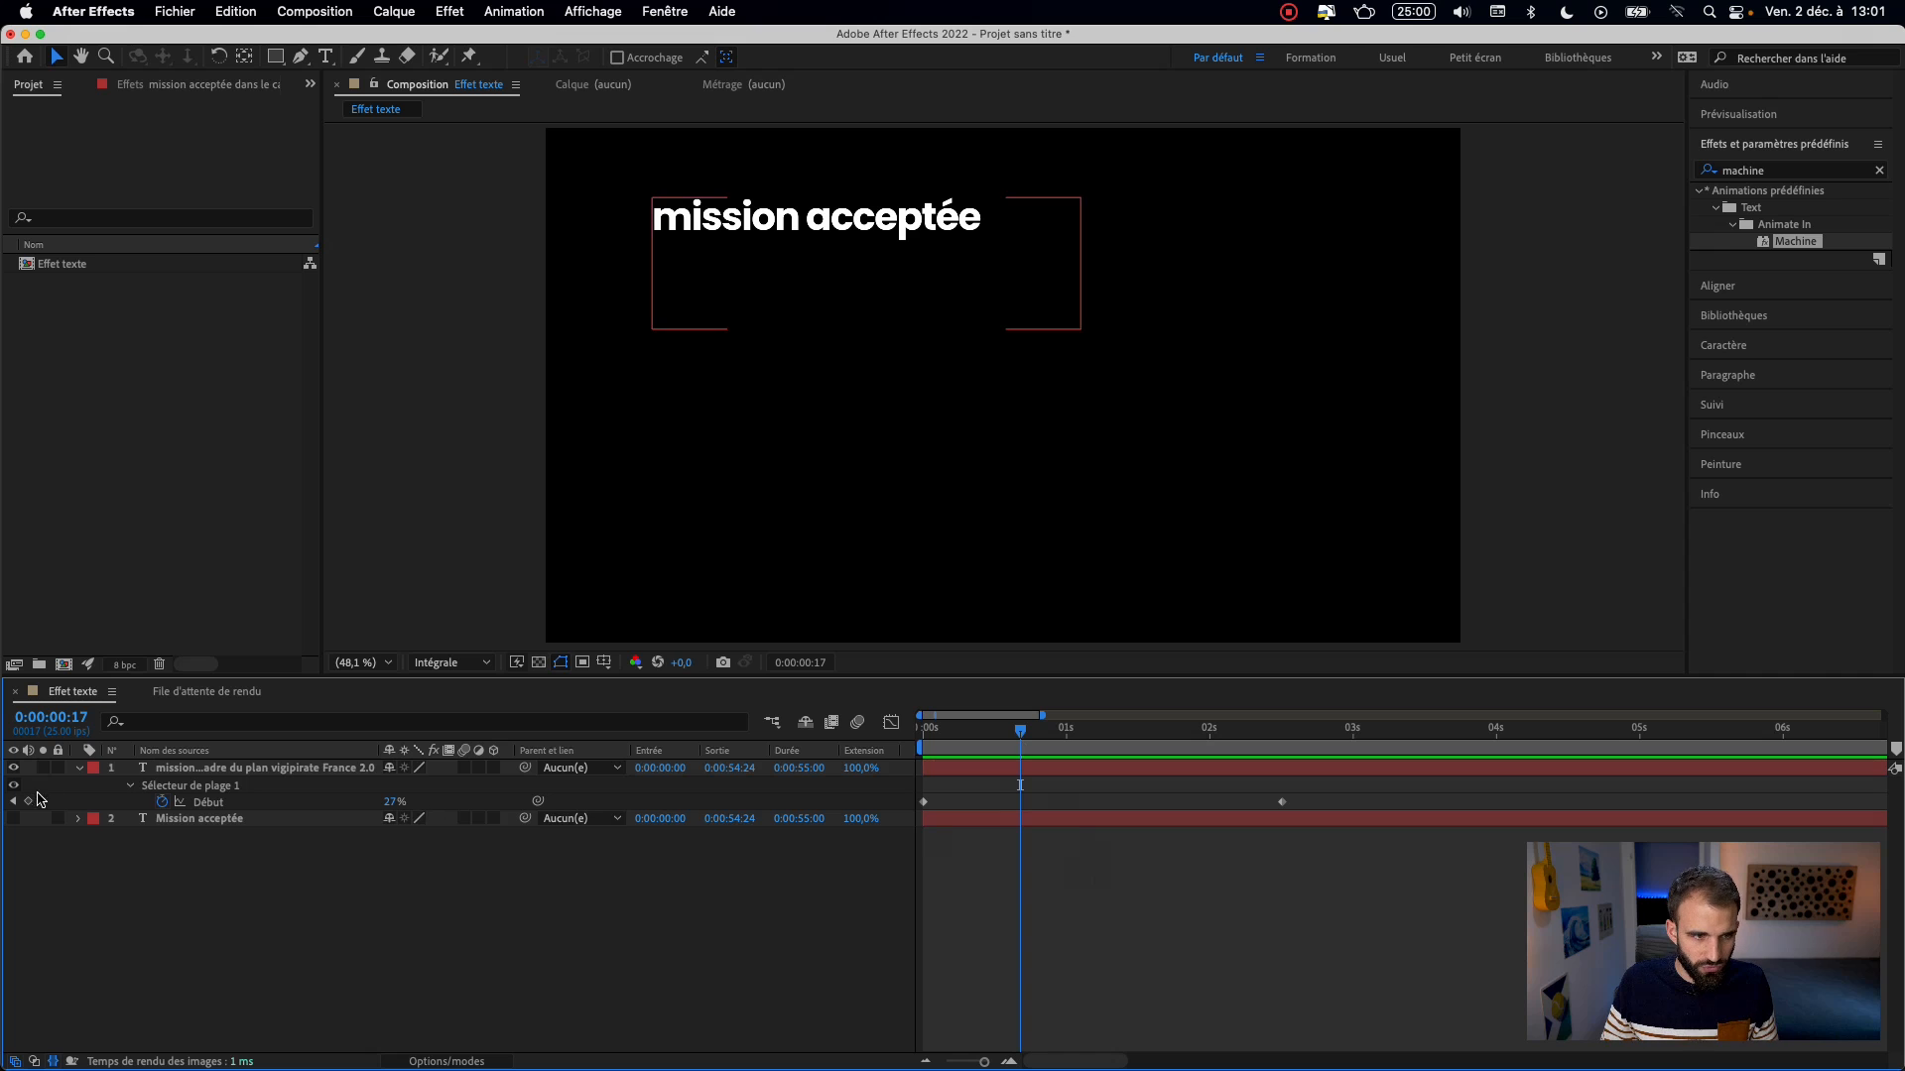
left_click(28, 801)
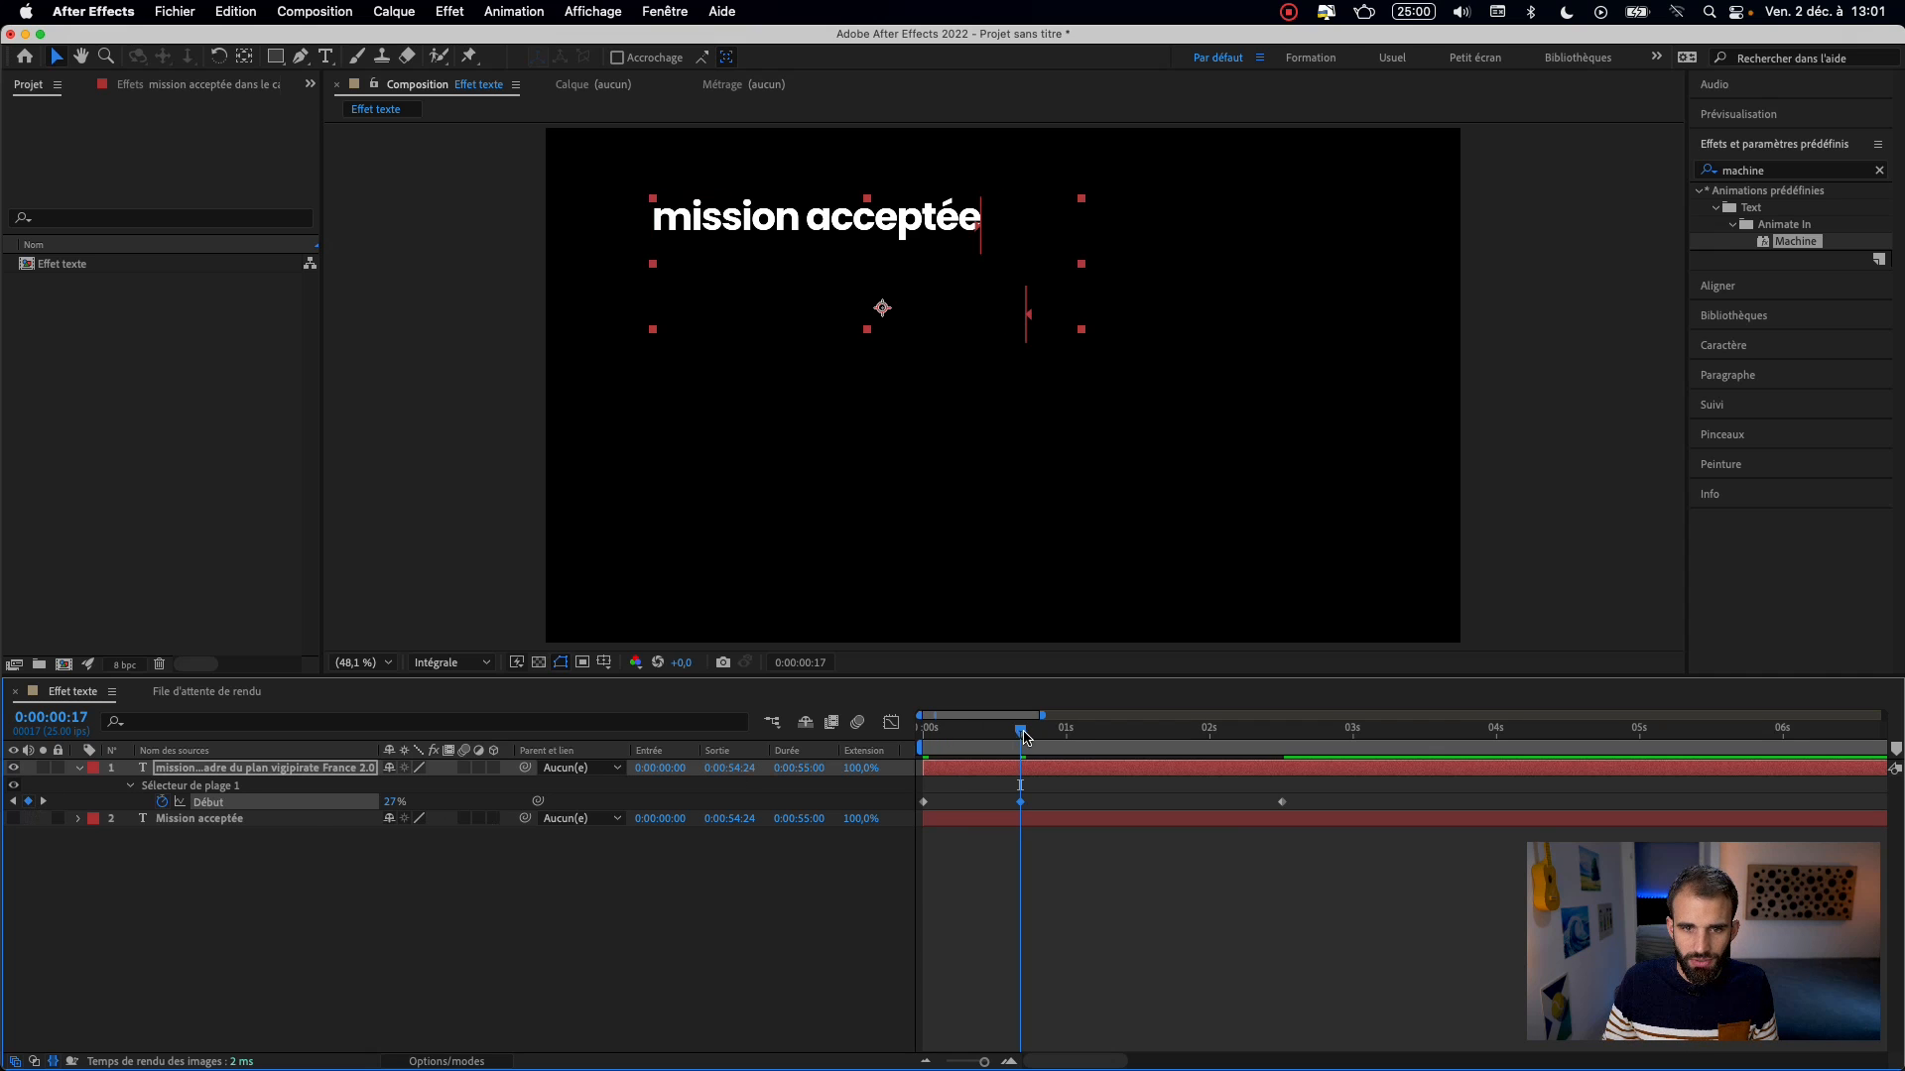
- Add Début keyframes at 0:00:01:15, after "plan", and at 0:00:02:09, after "France"
key("space")
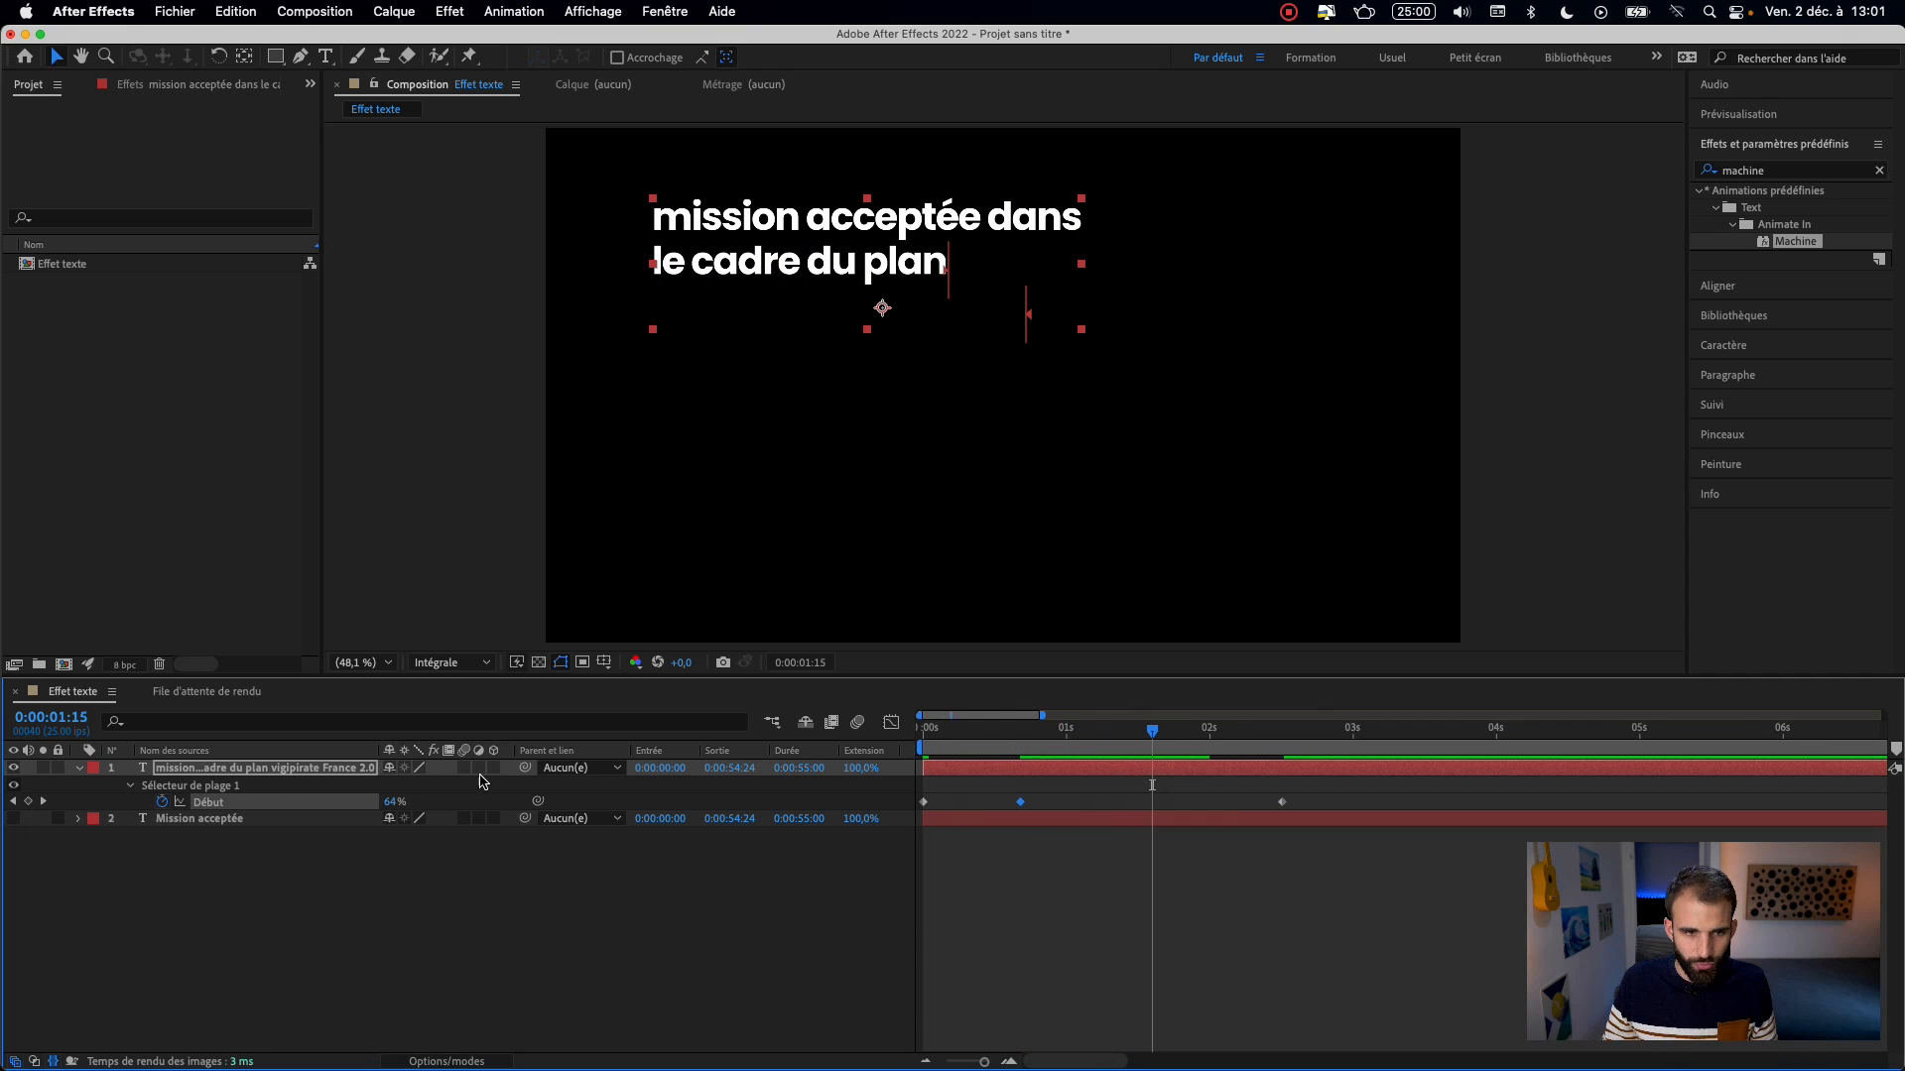
left_click_drag(1162, 739, 1262, 766)
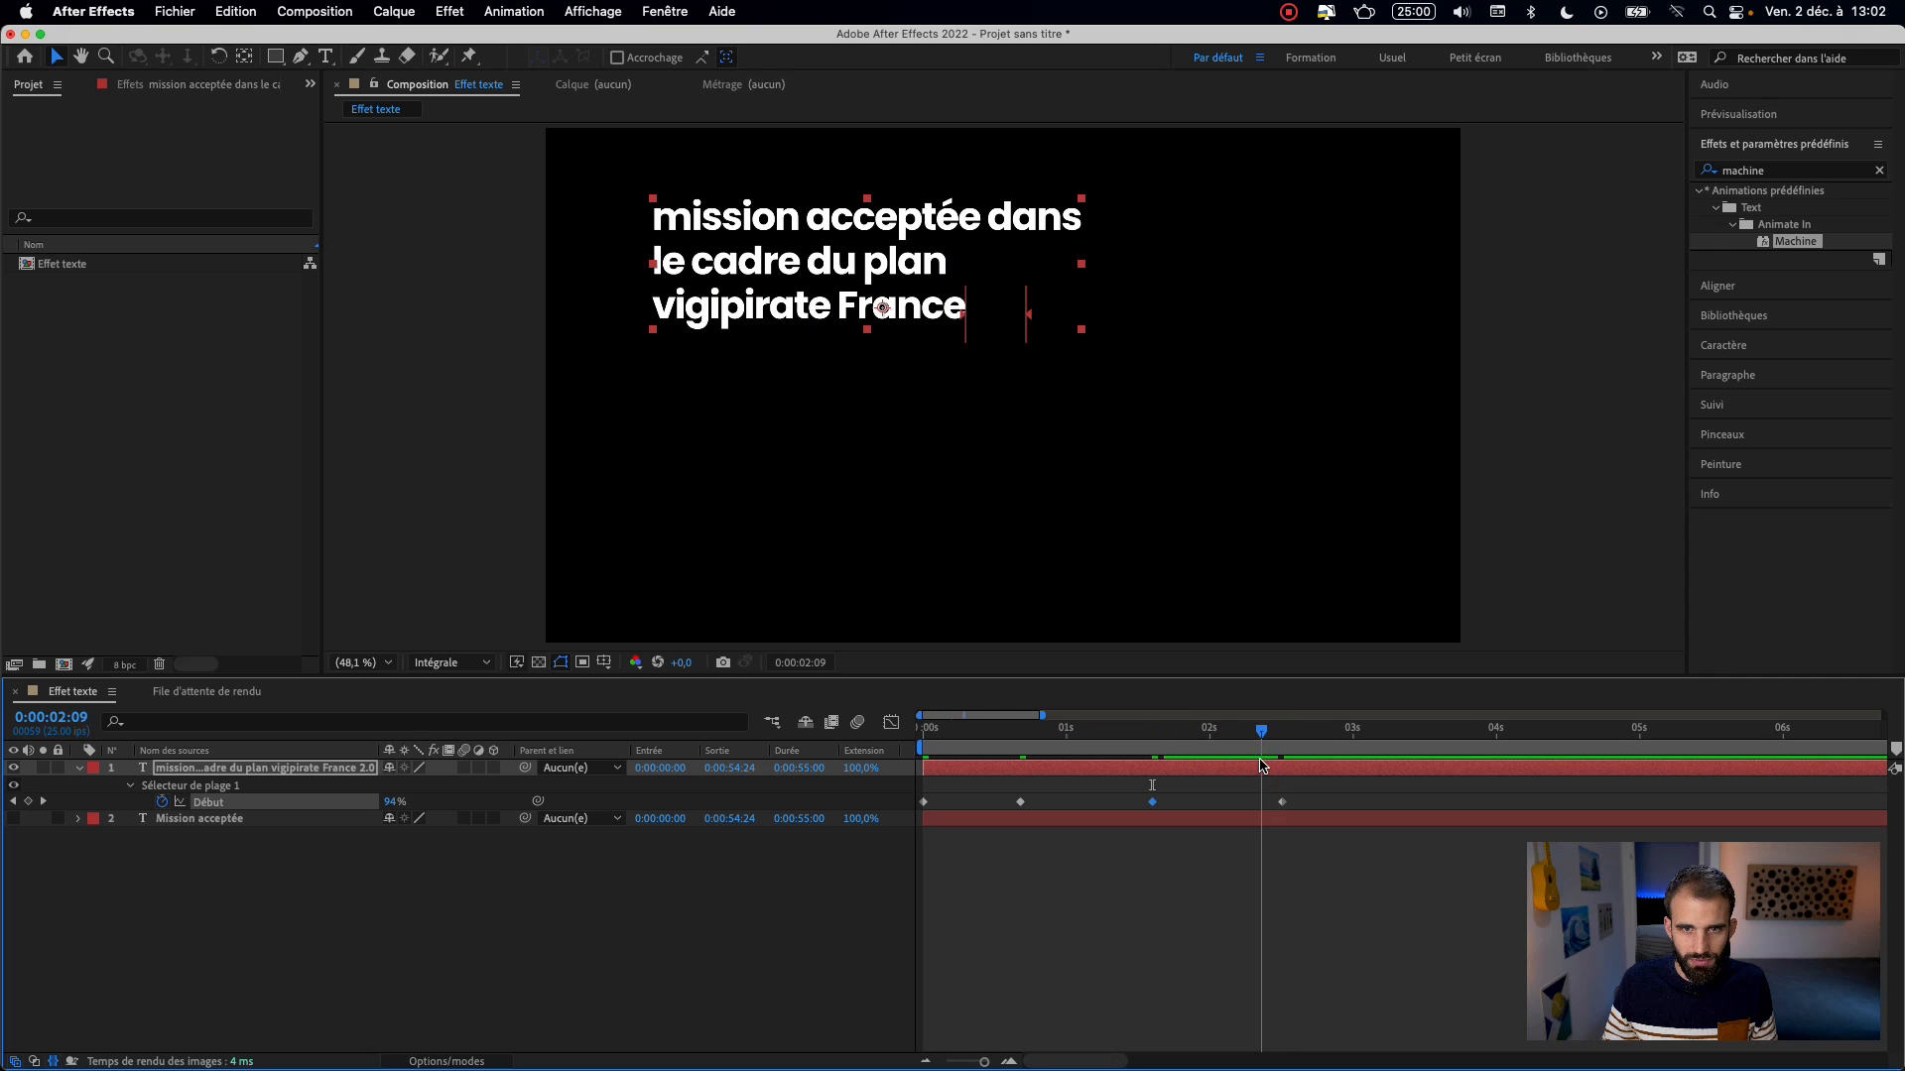
left_click(31, 801)
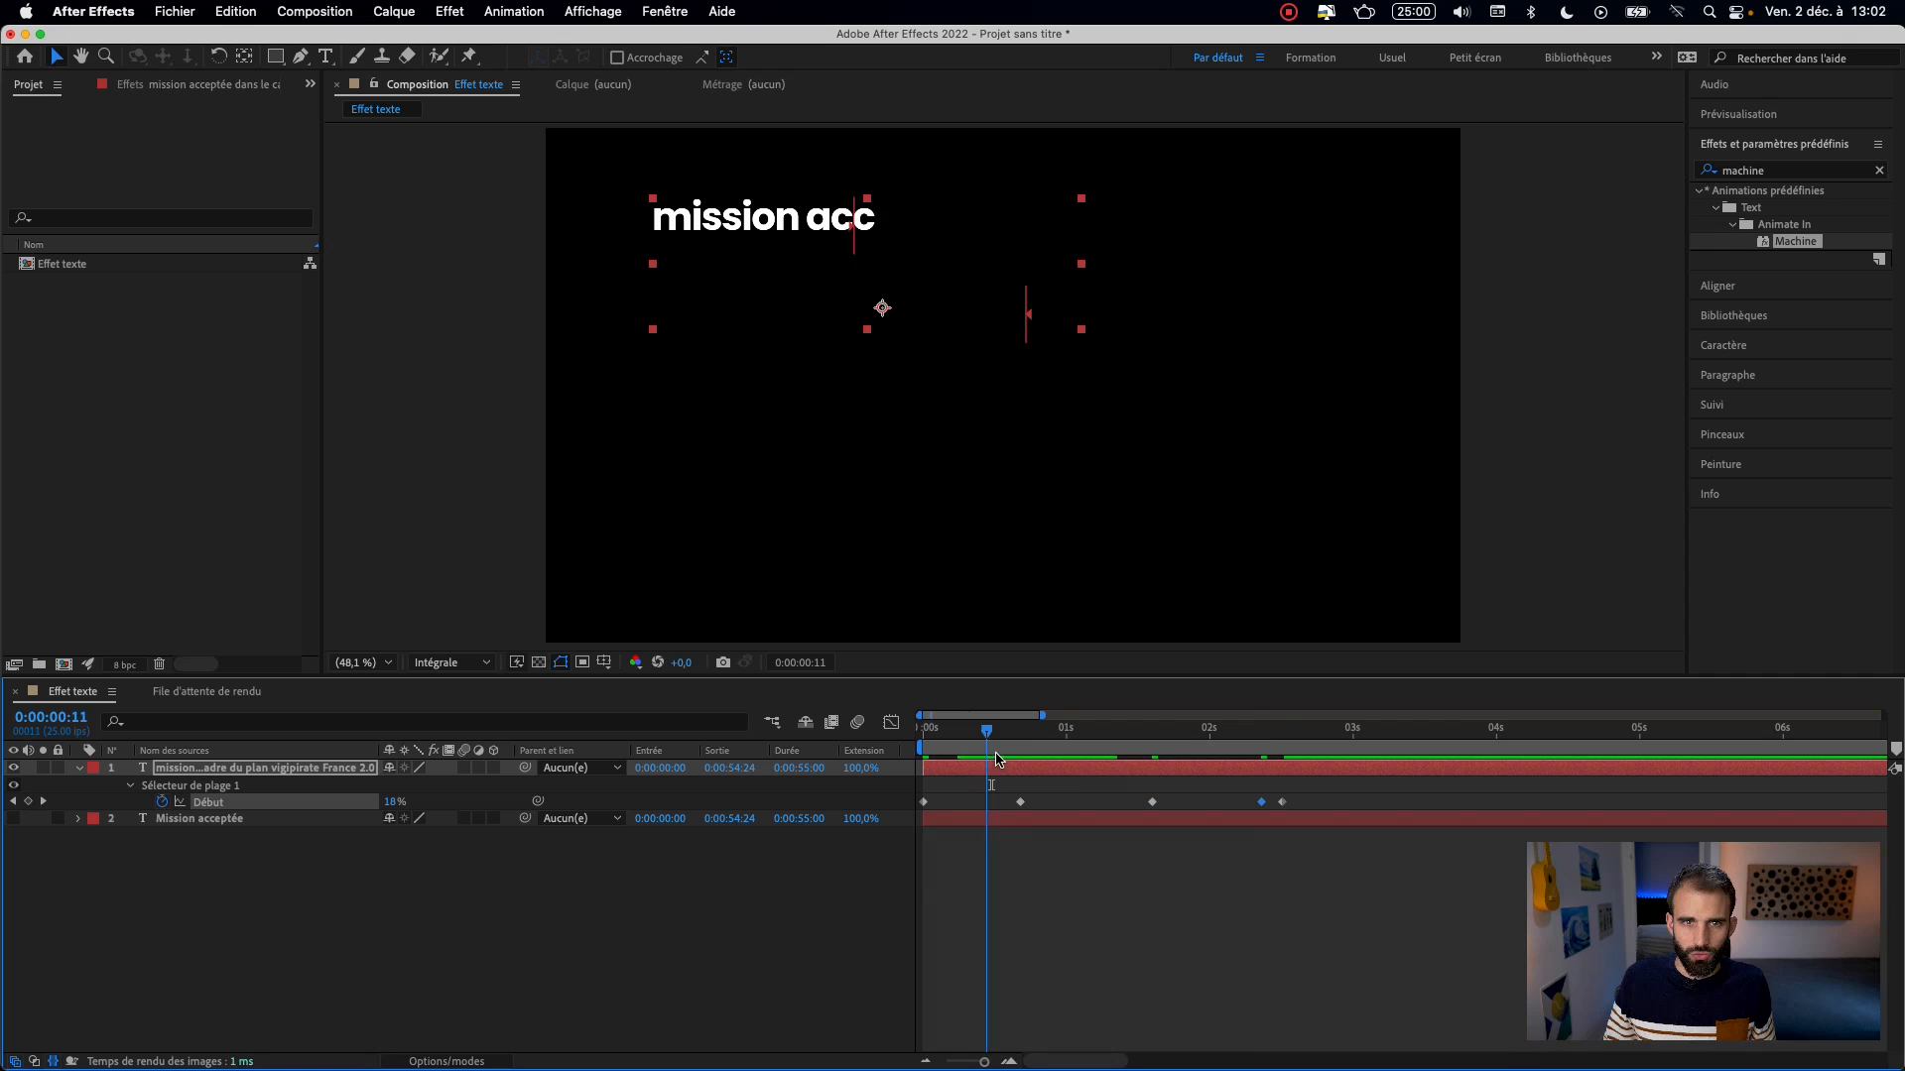
- Try pasting copies of the last four Début keyframes at 0:00:00:20, and undo the paste
left_click_drag(993, 750, 1042, 807)
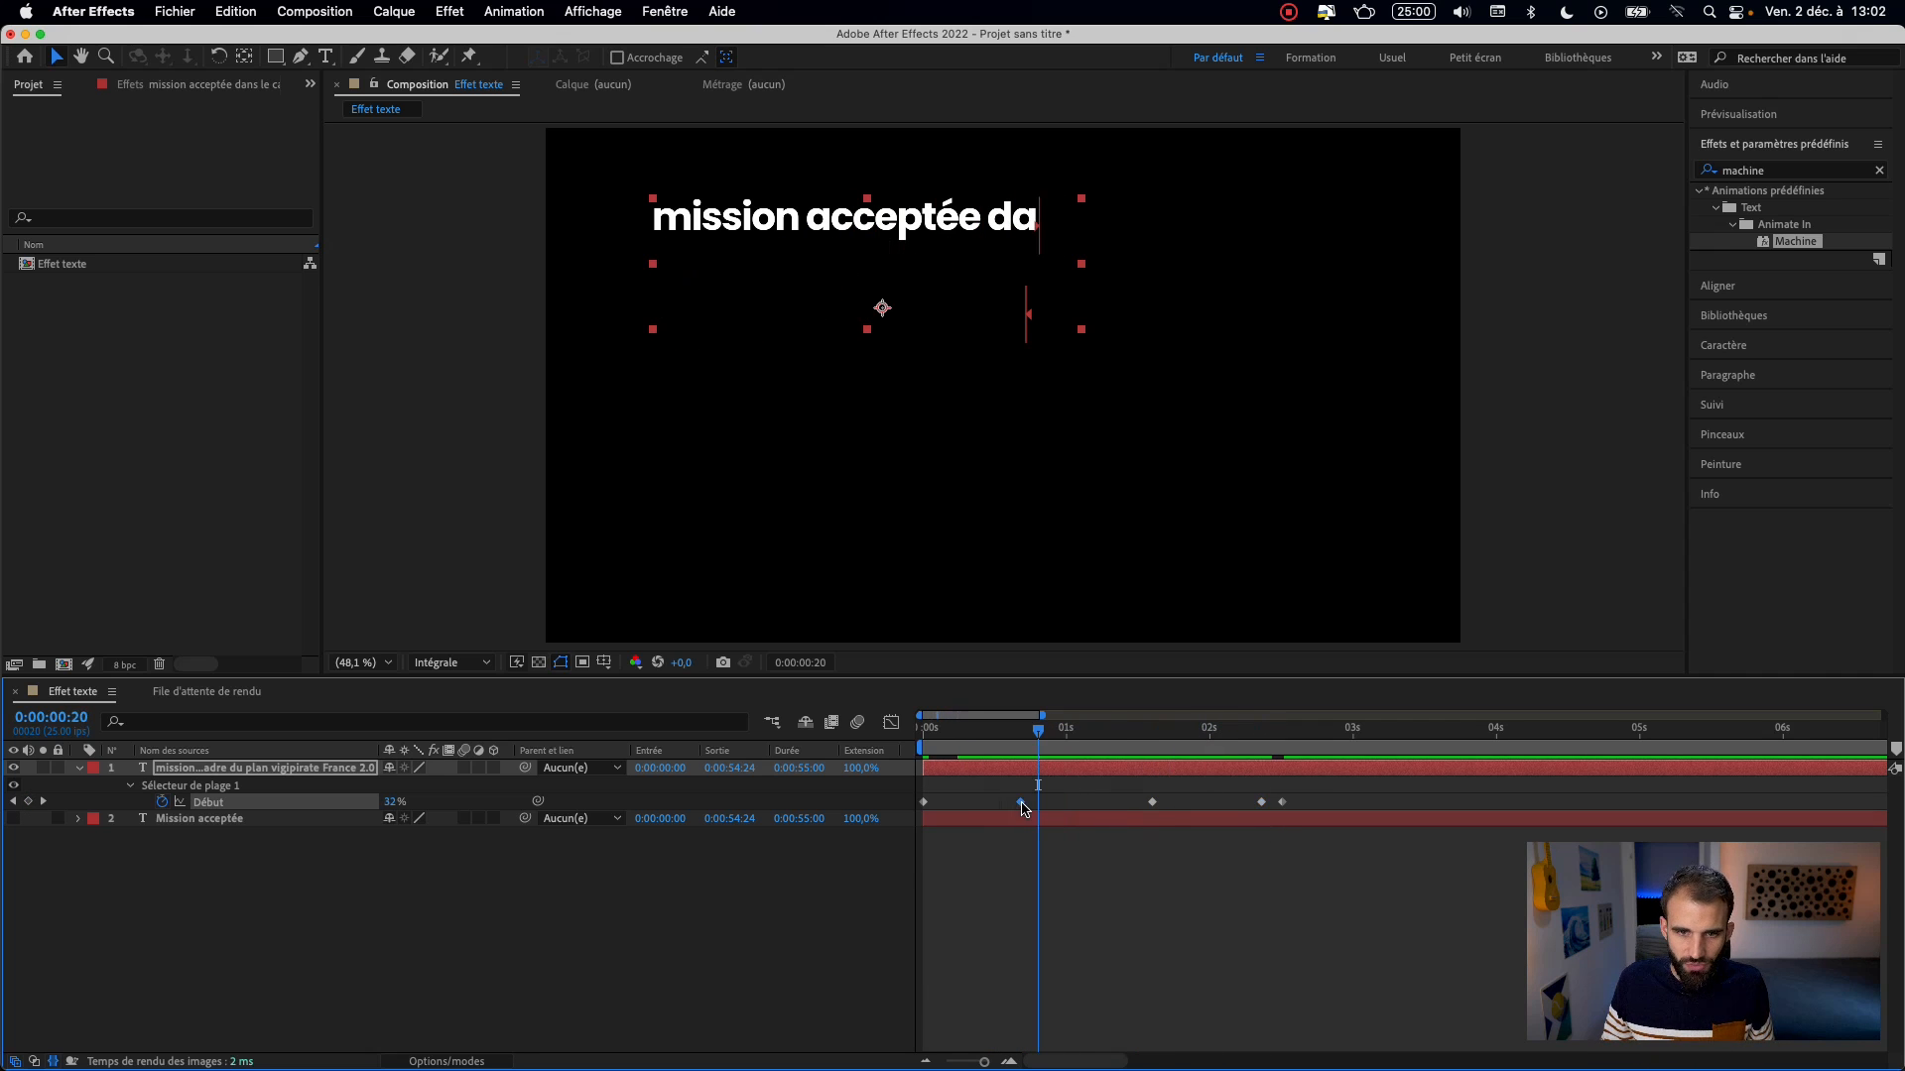
left_click_drag(994, 786, 1329, 829)
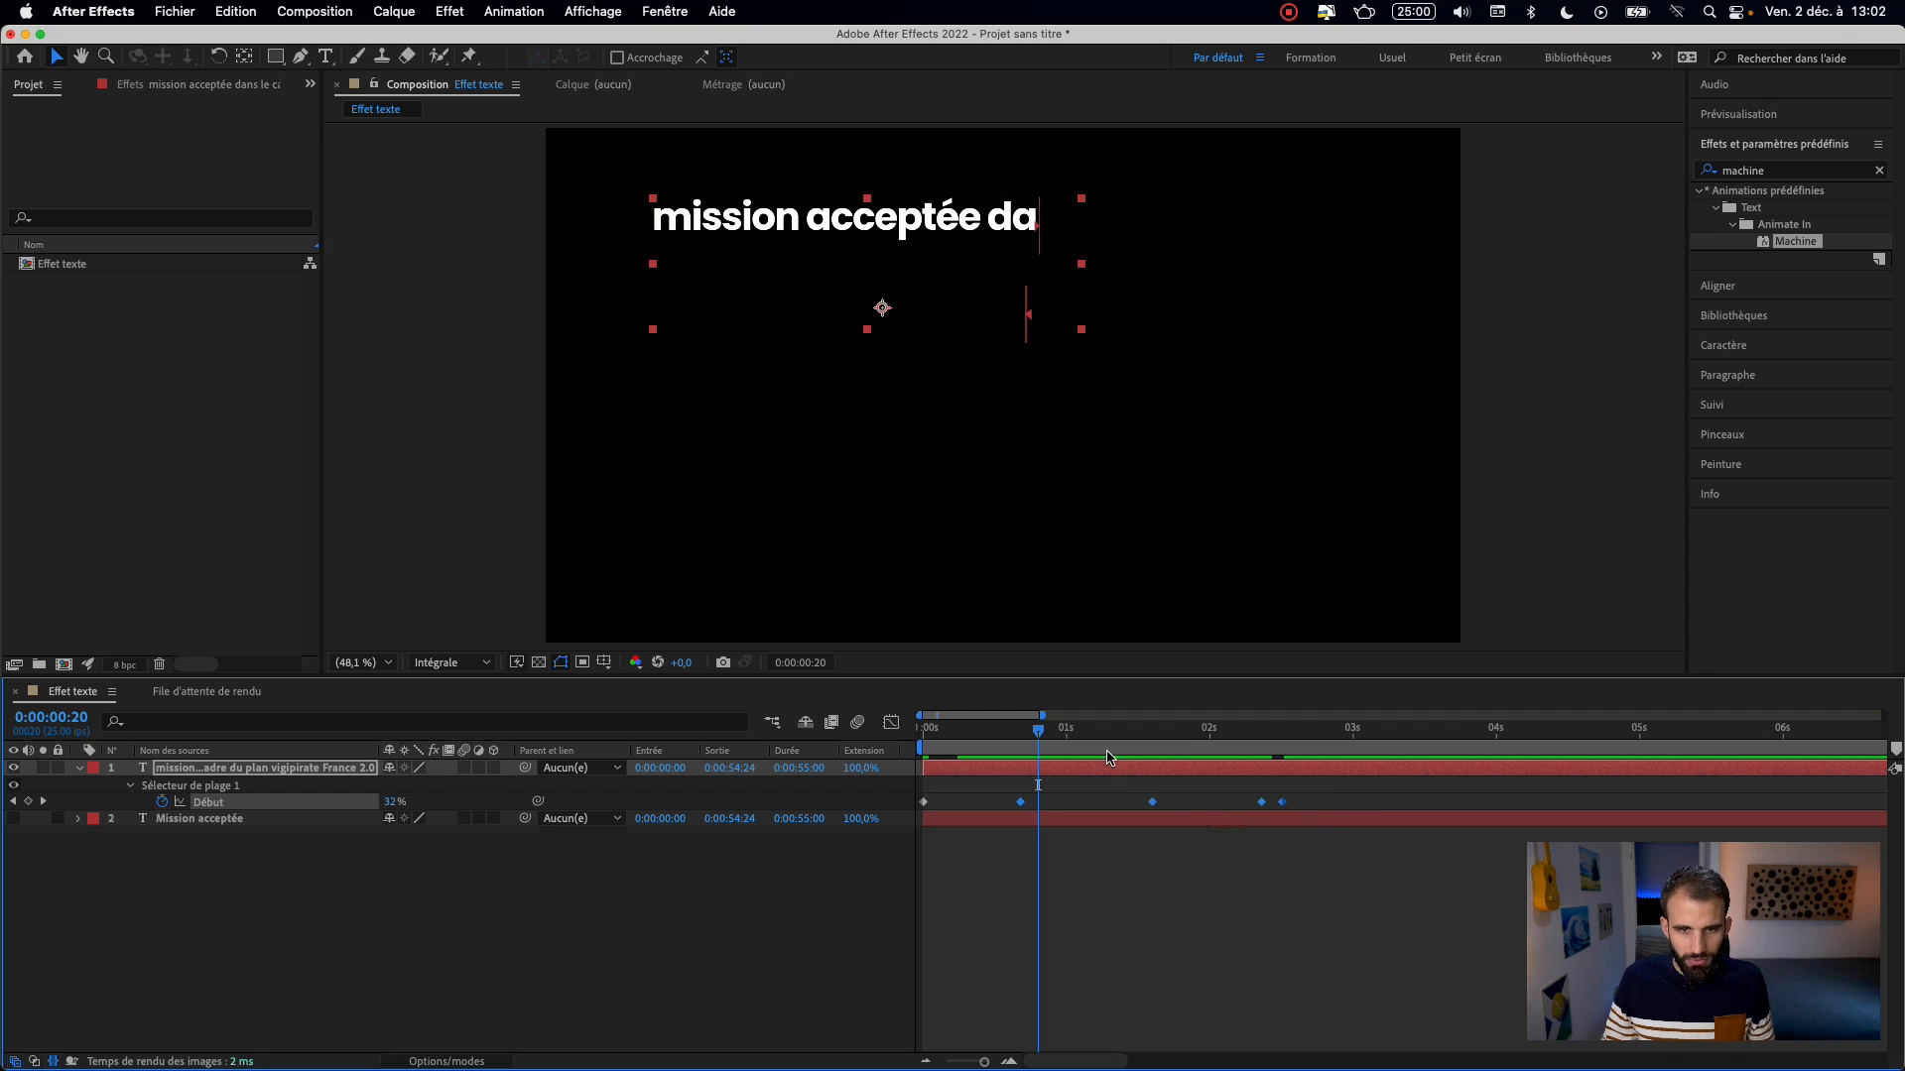
key("super+v")
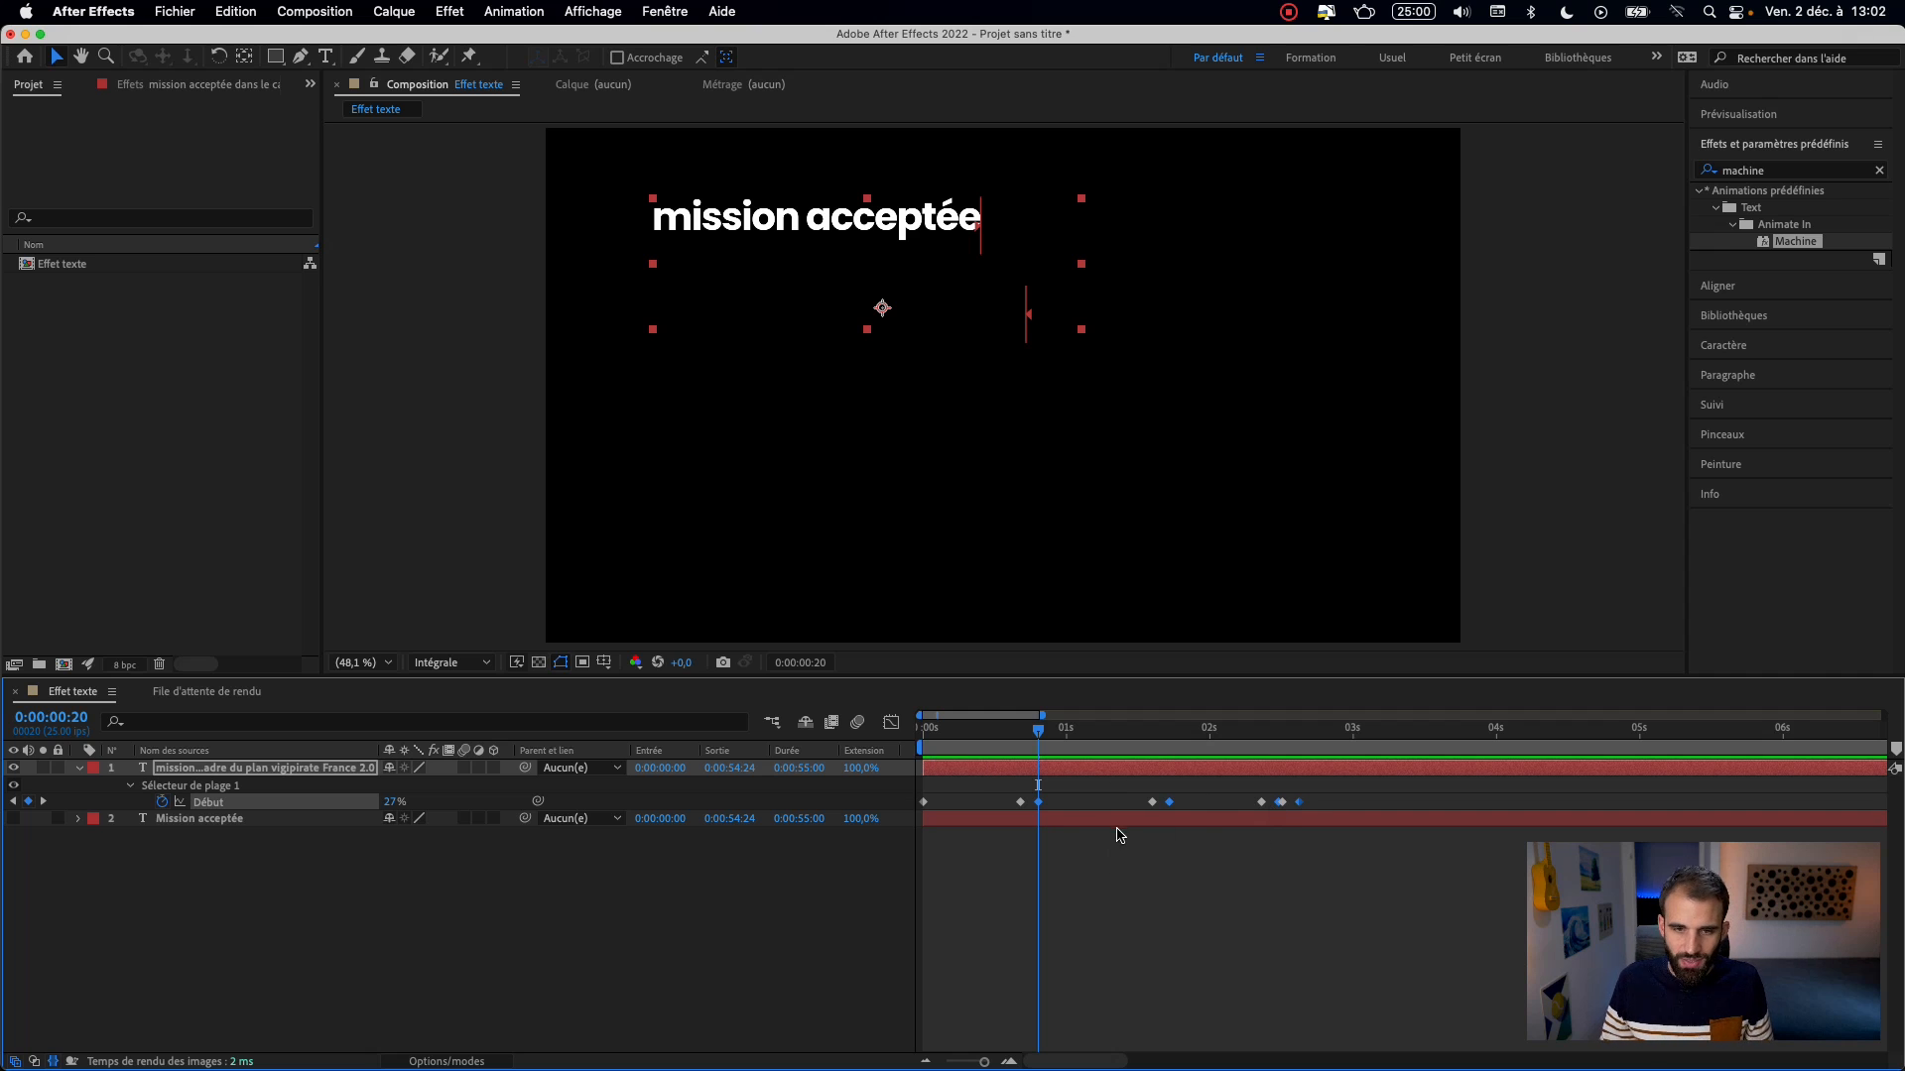
key("super+z")
- Copy only the Début keyframe at 0:00:00:17 and paste it at 0:00:00:20 to pause after "acceptée"
left_click(1020, 804)
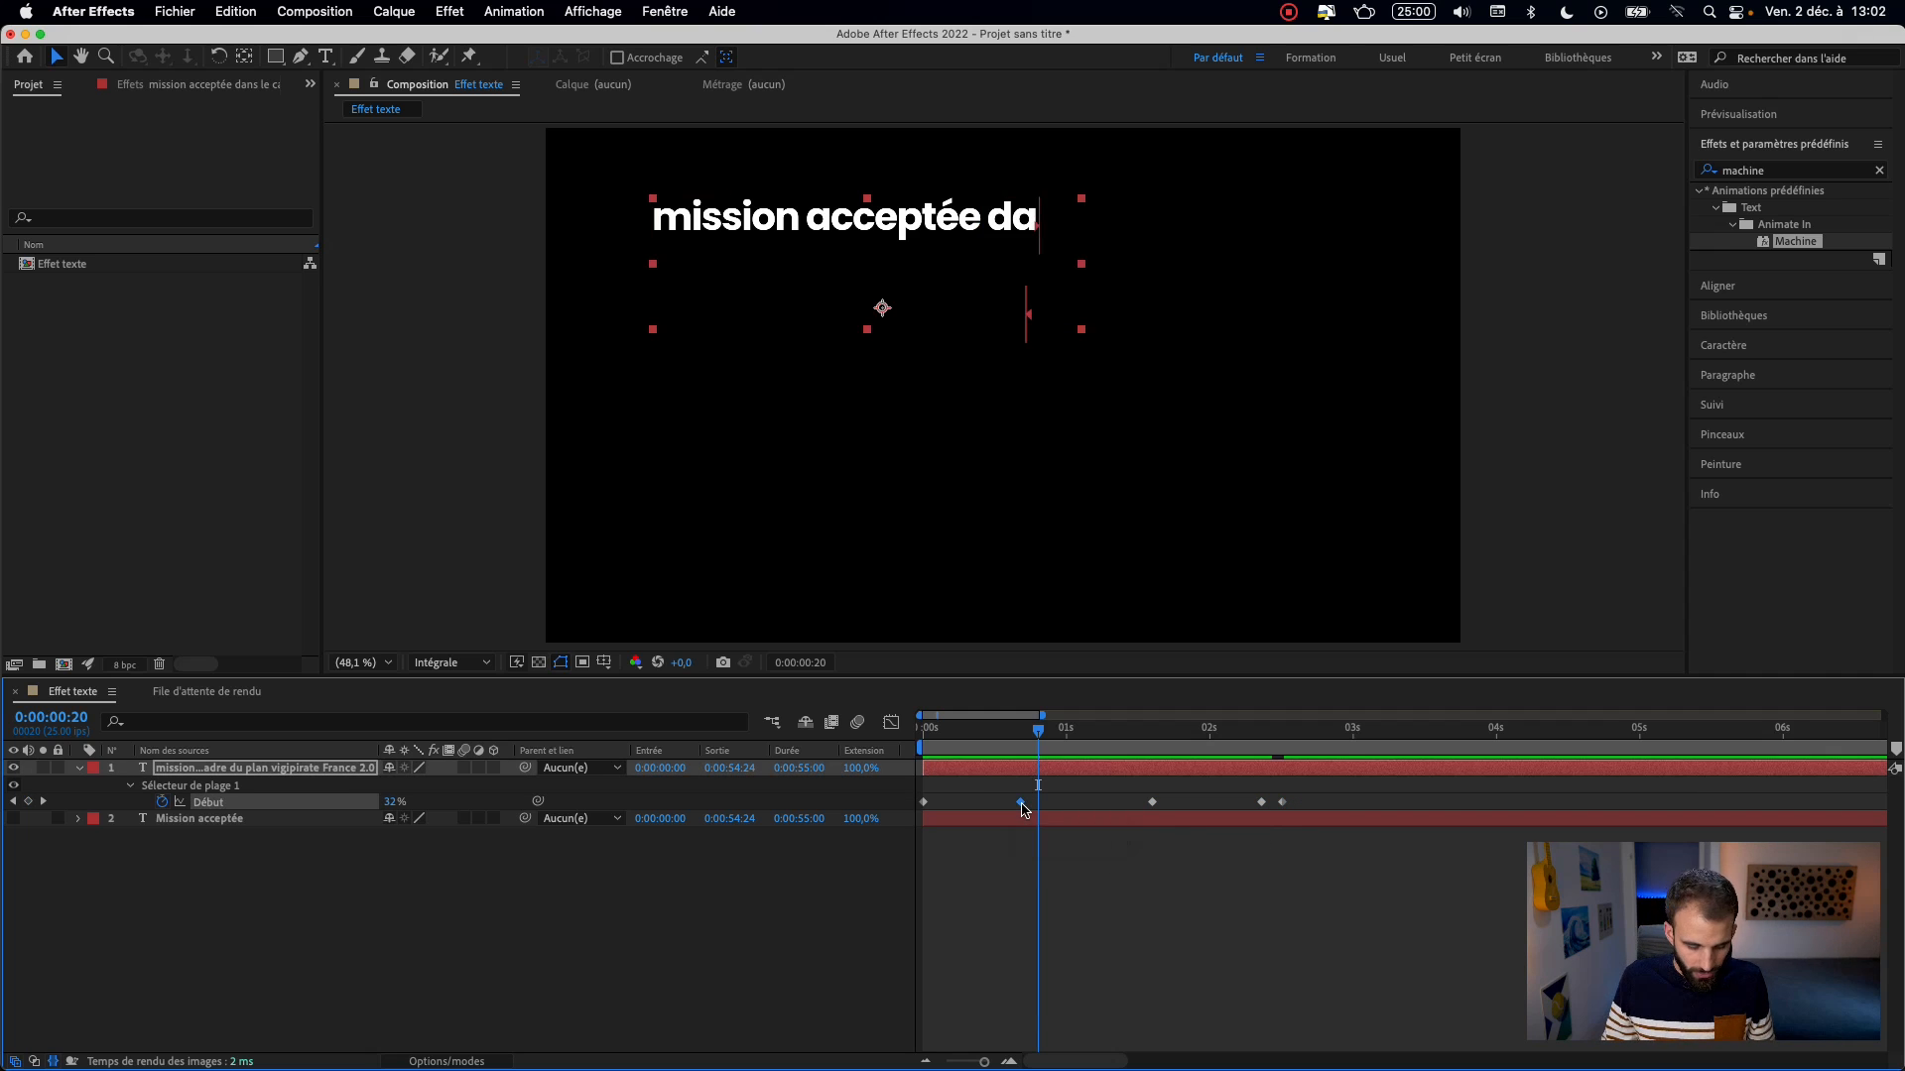
key("super+c")
key("super+v")
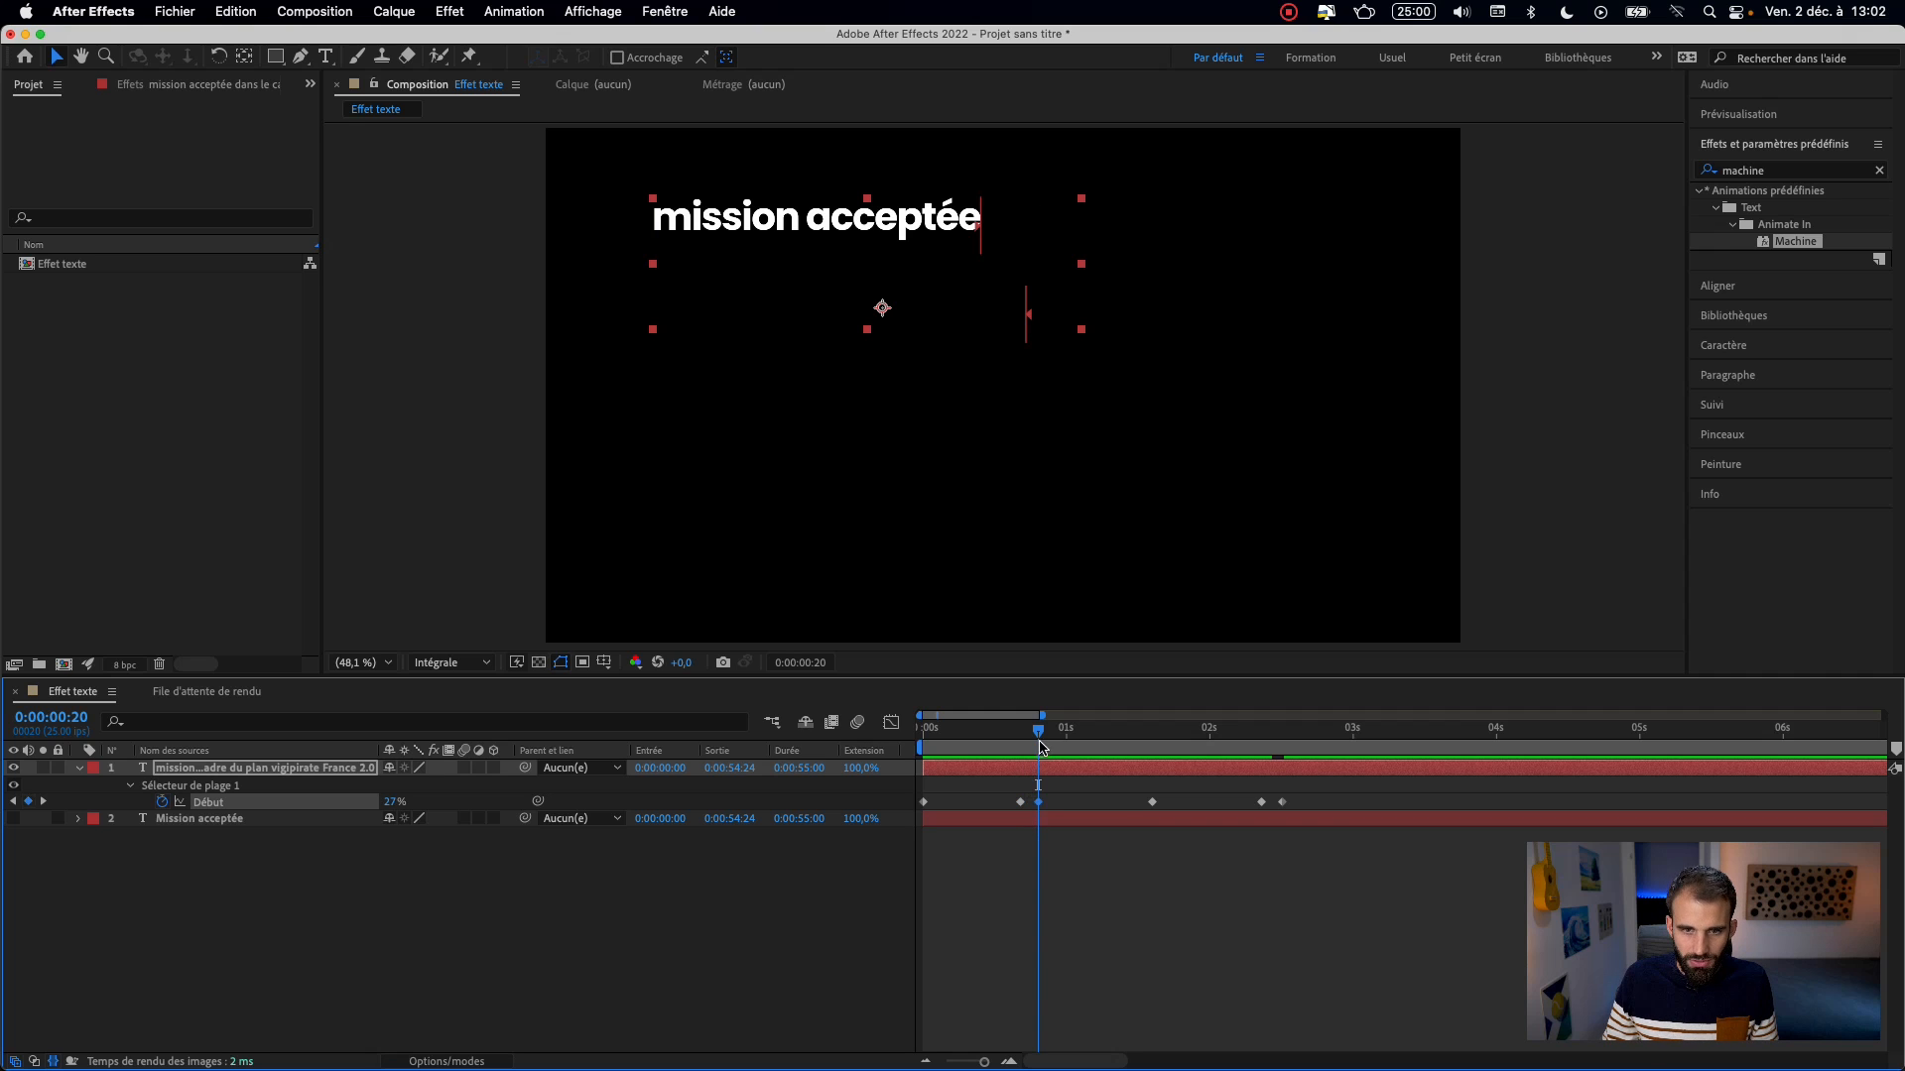
- Copy the Début keyframe at 0:00:01:15 and paste it at 0:00:01:19 to pause the typing after "plan"
left_click(1156, 732)
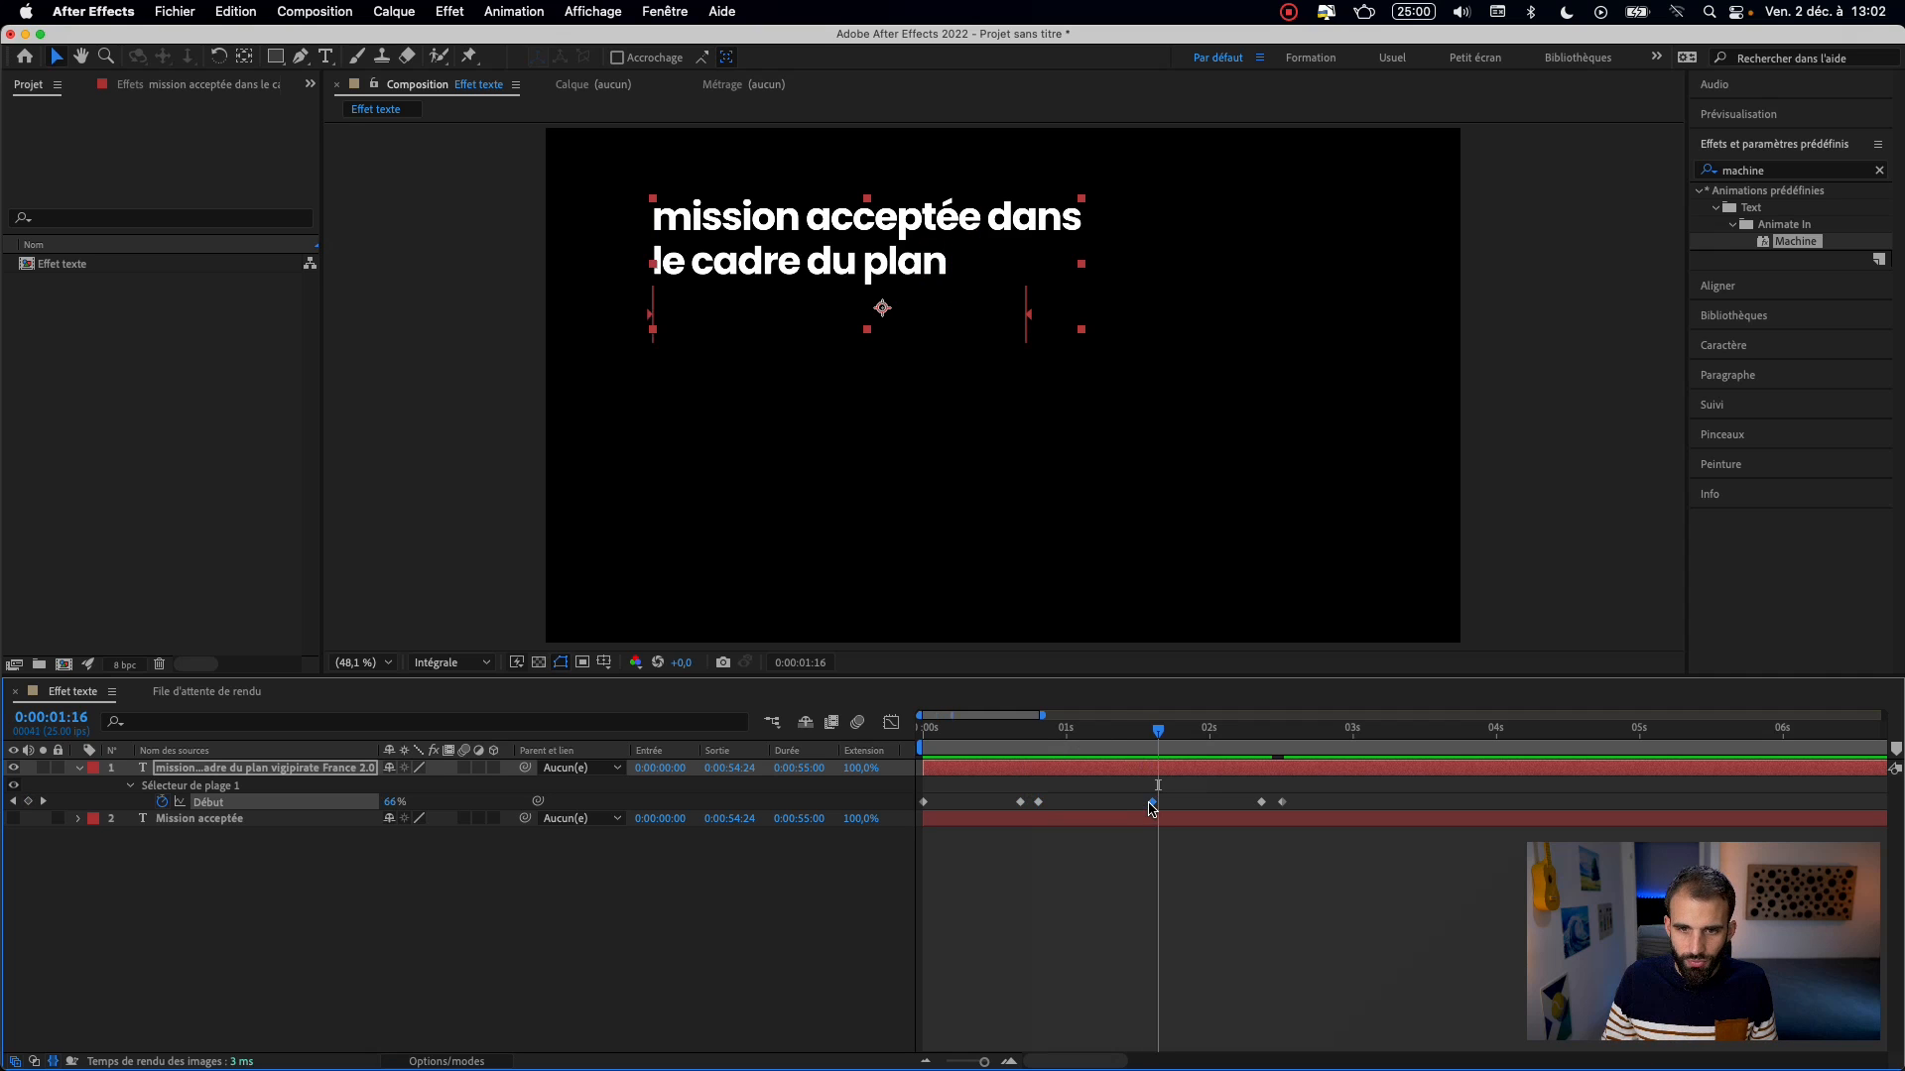
left_click(1173, 744)
key("super+v")
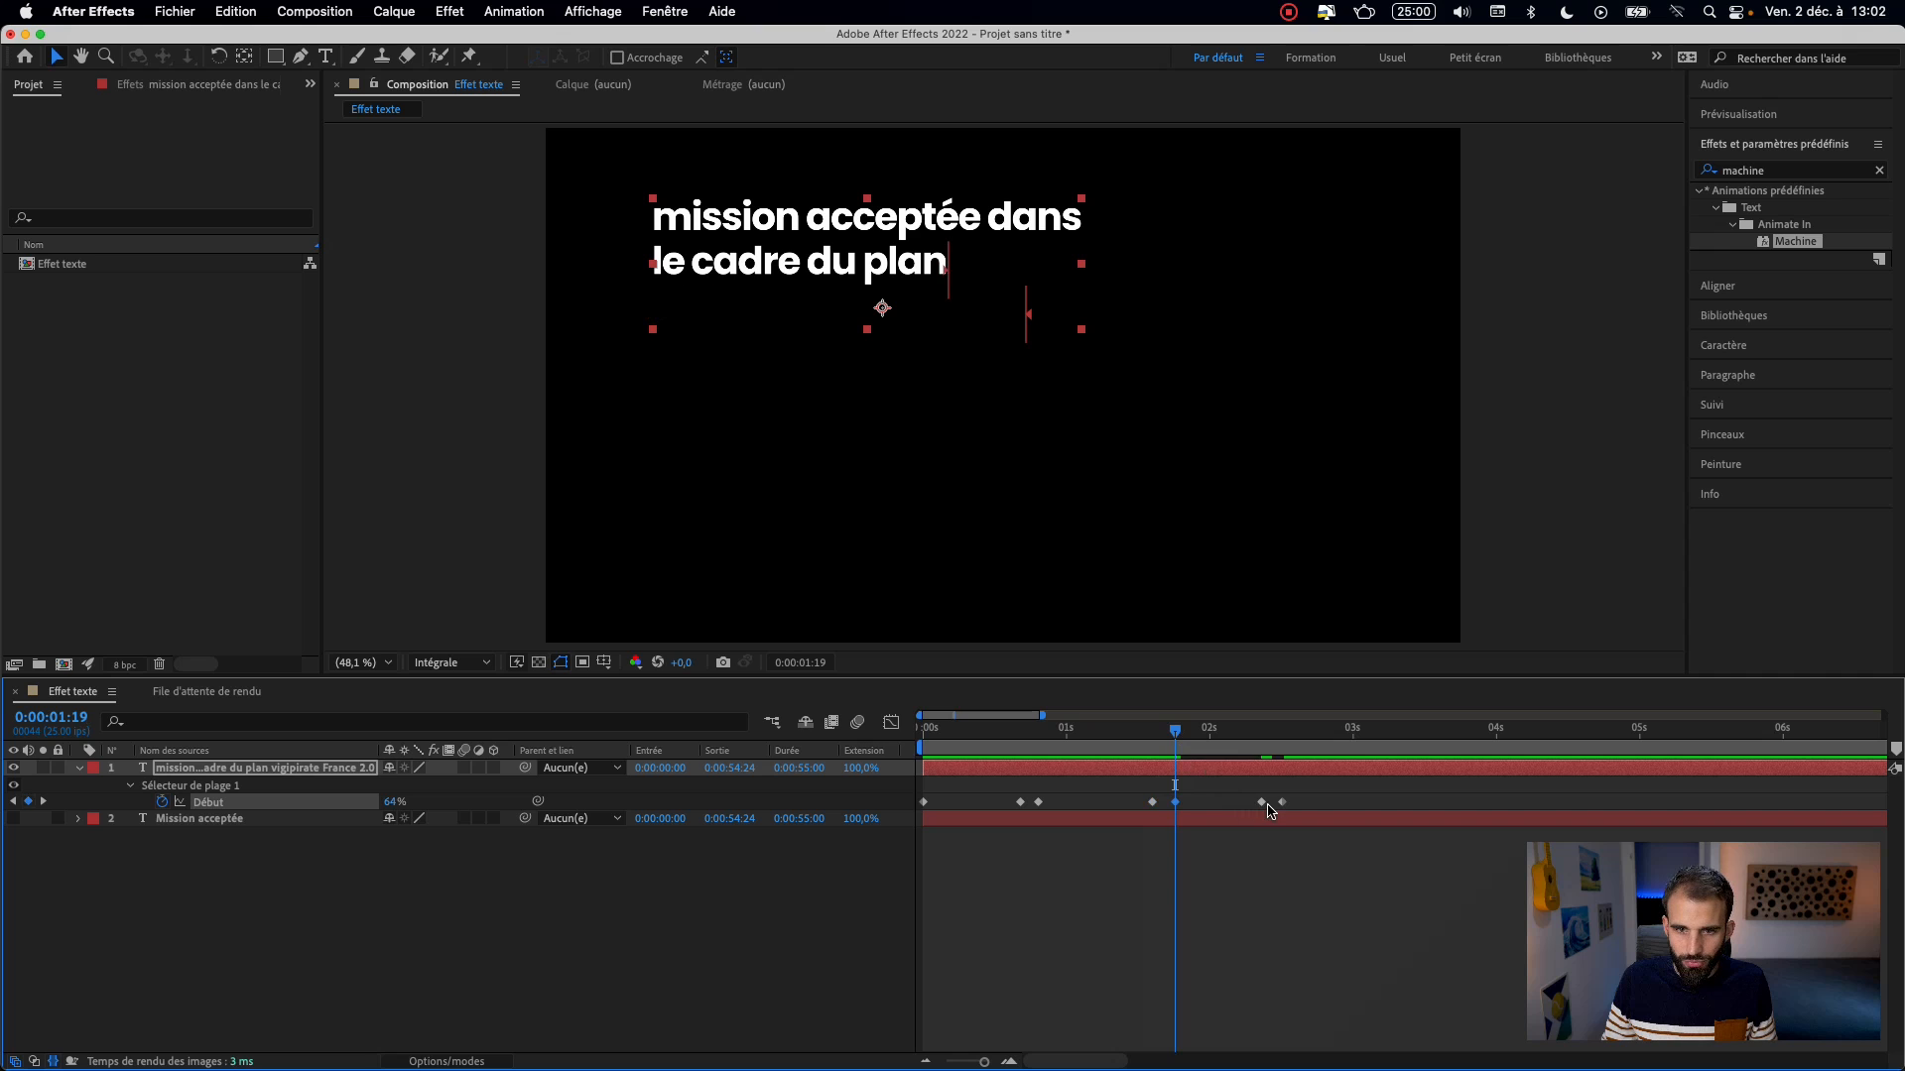
- Move the last Début keyframe to about 3.1 s, paste a copy of the "France" keyframe at about 2.6 s, and preview the result
left_click_drag(1281, 801, 1364, 802)
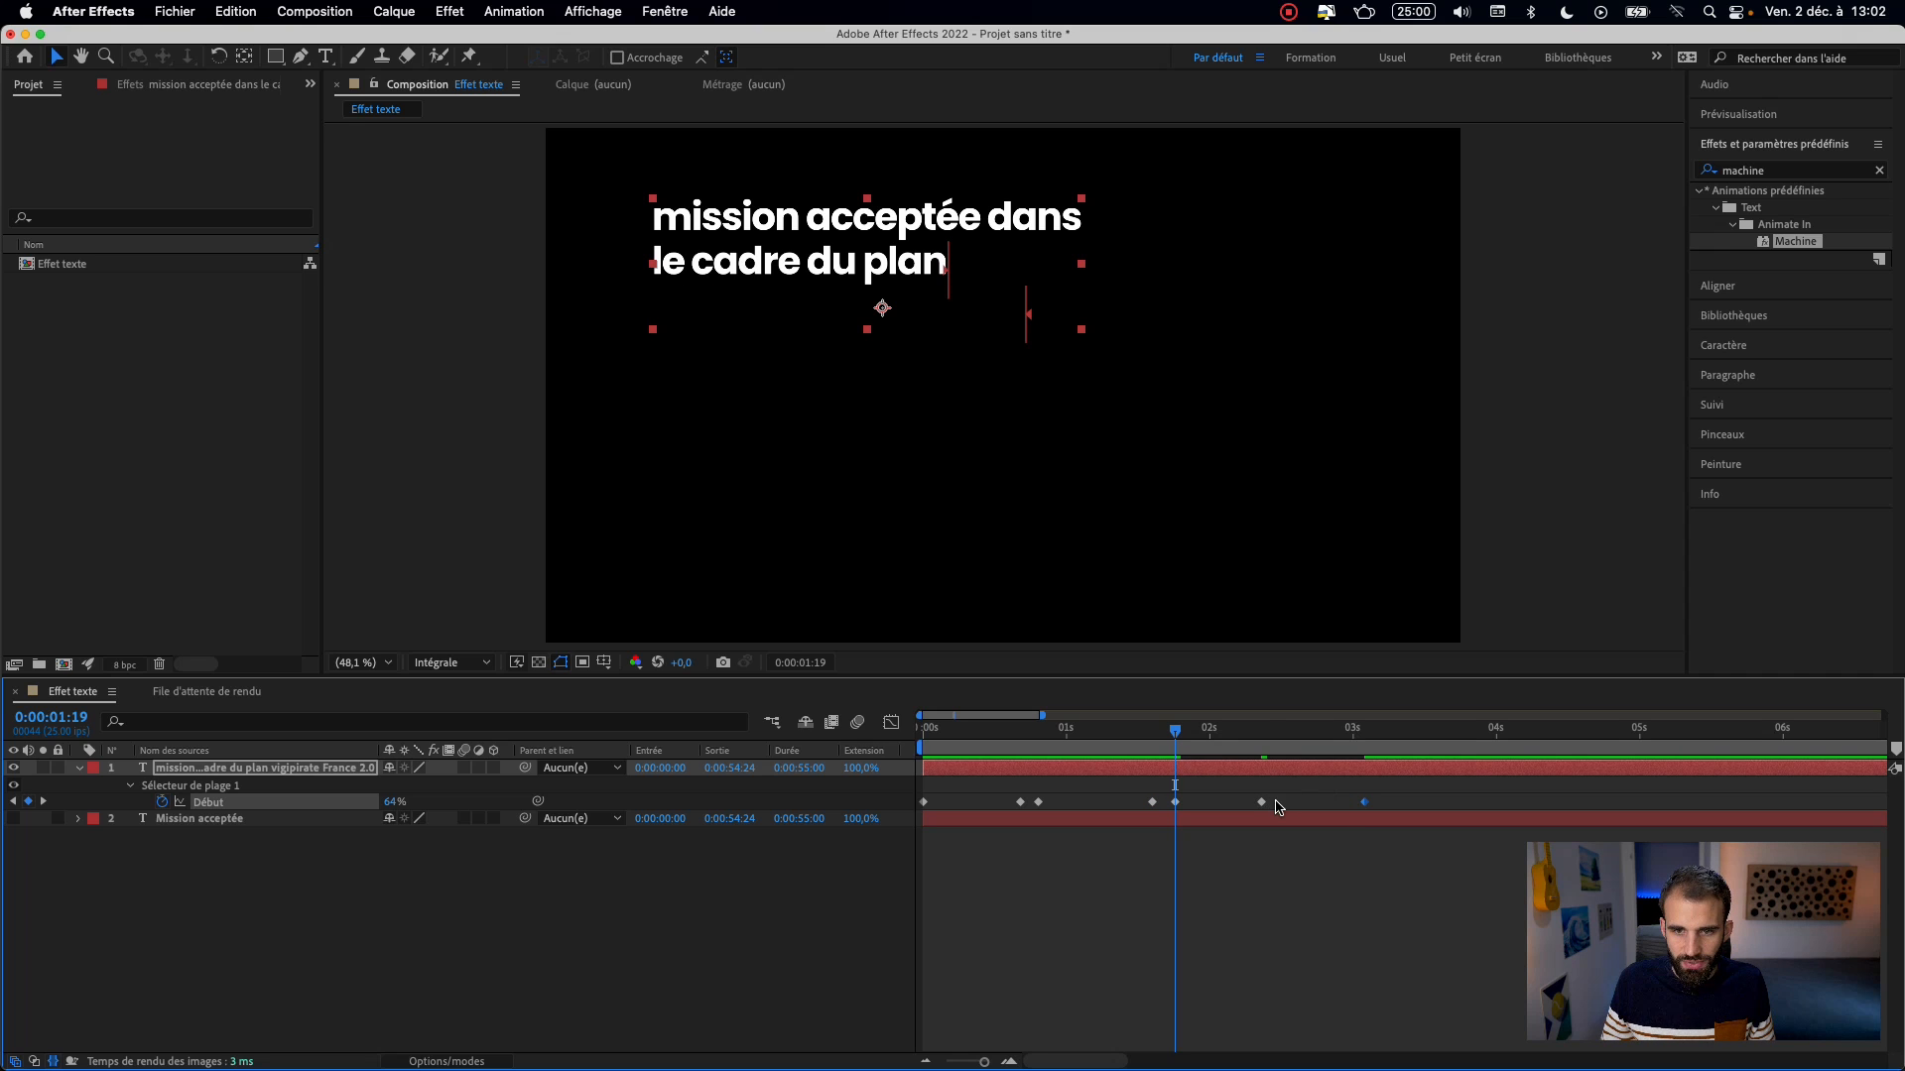
left_click(1257, 734)
left_click_drag(1264, 732, 761, 734)
key("super+v")
key("space")
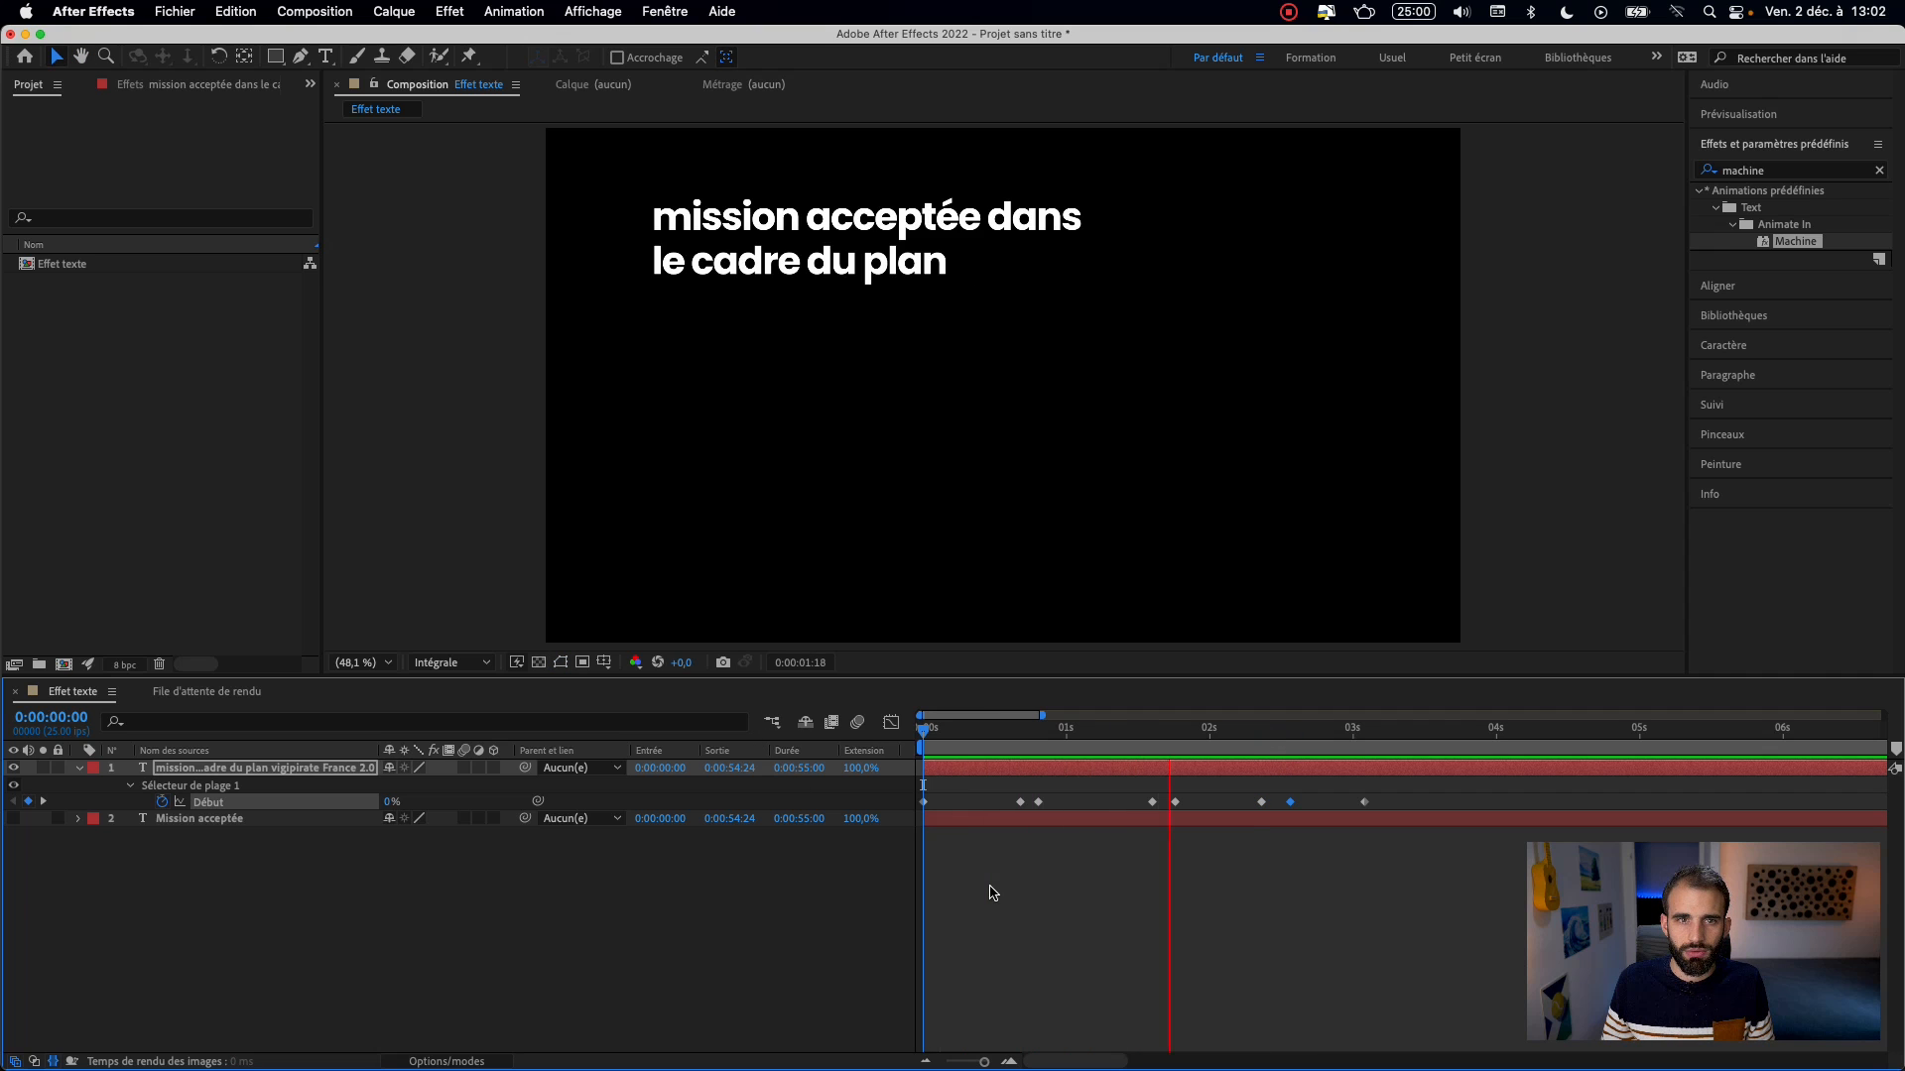
key("space")
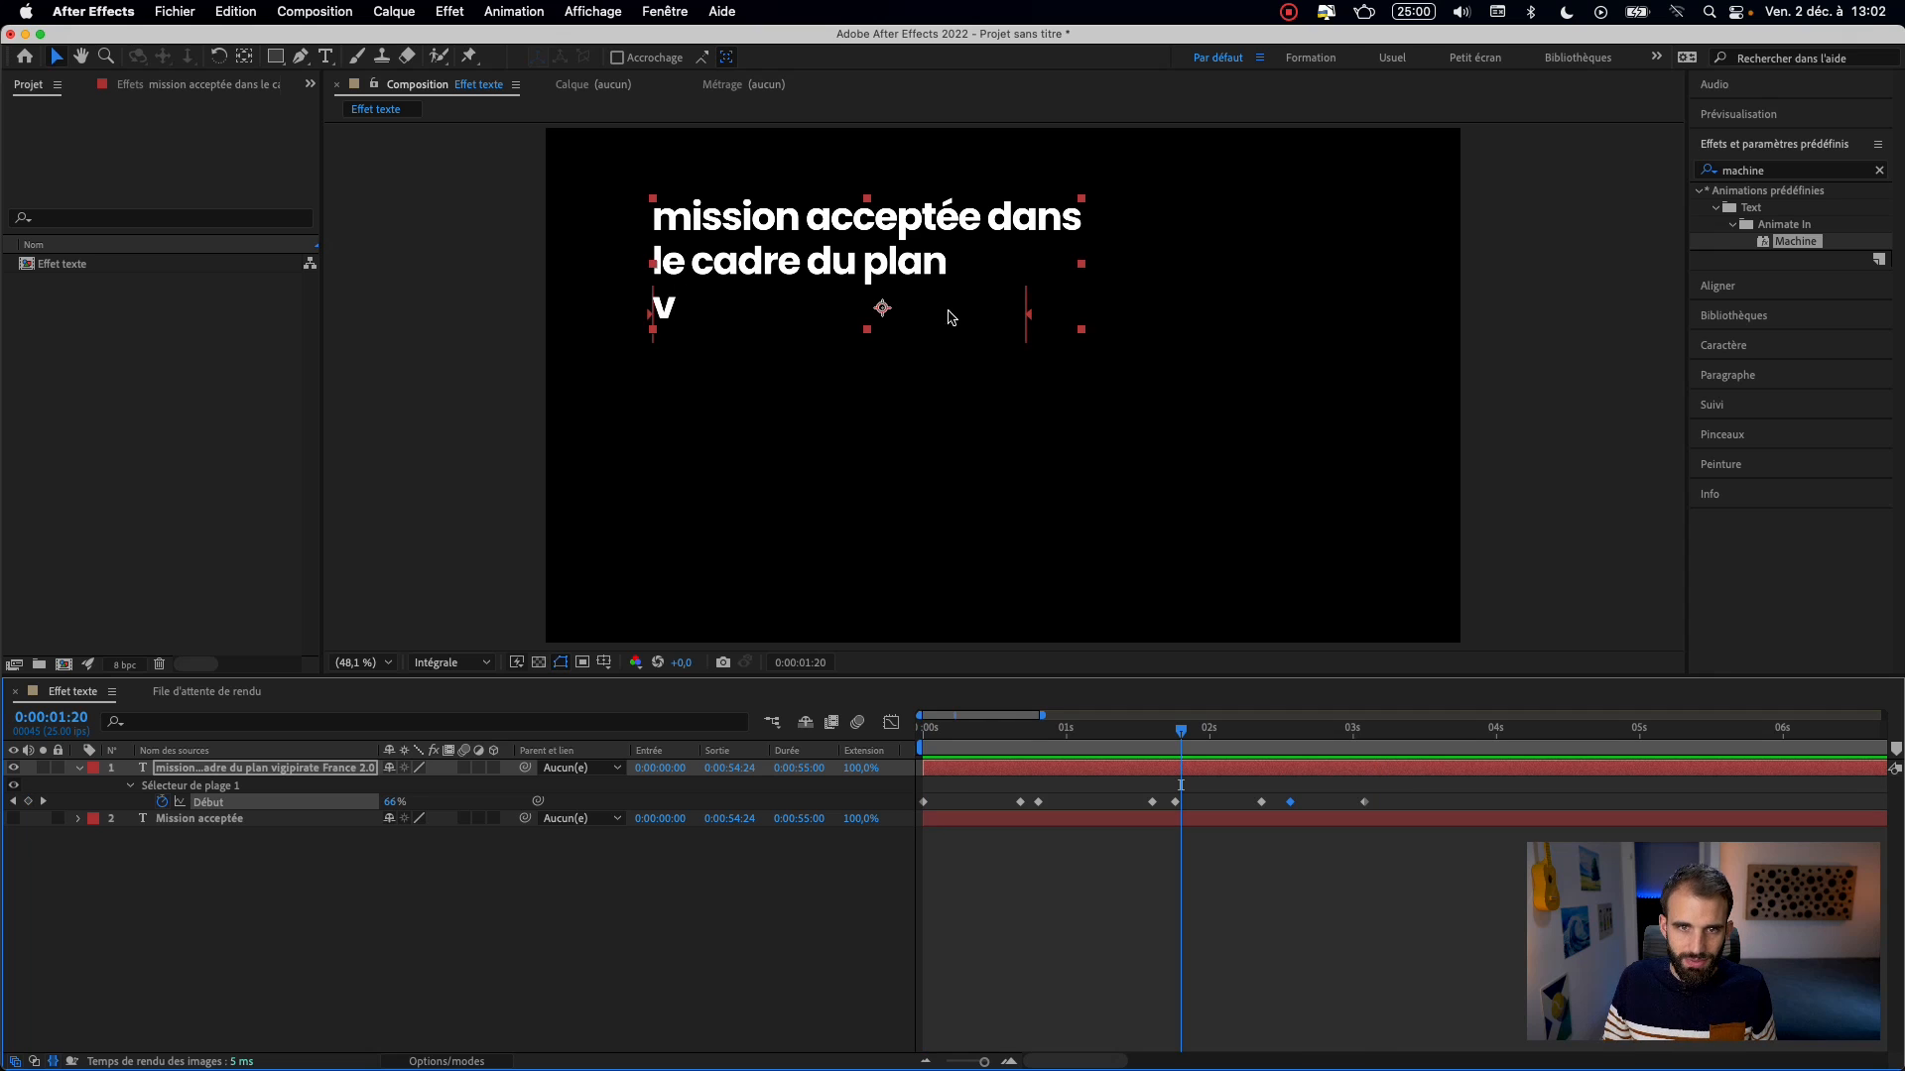
- Delay the last five Début keyframes by about half a second, move the third keyframe to about 1 s, and preview the animation
left_click_drag(1026, 732, 1387, 823)
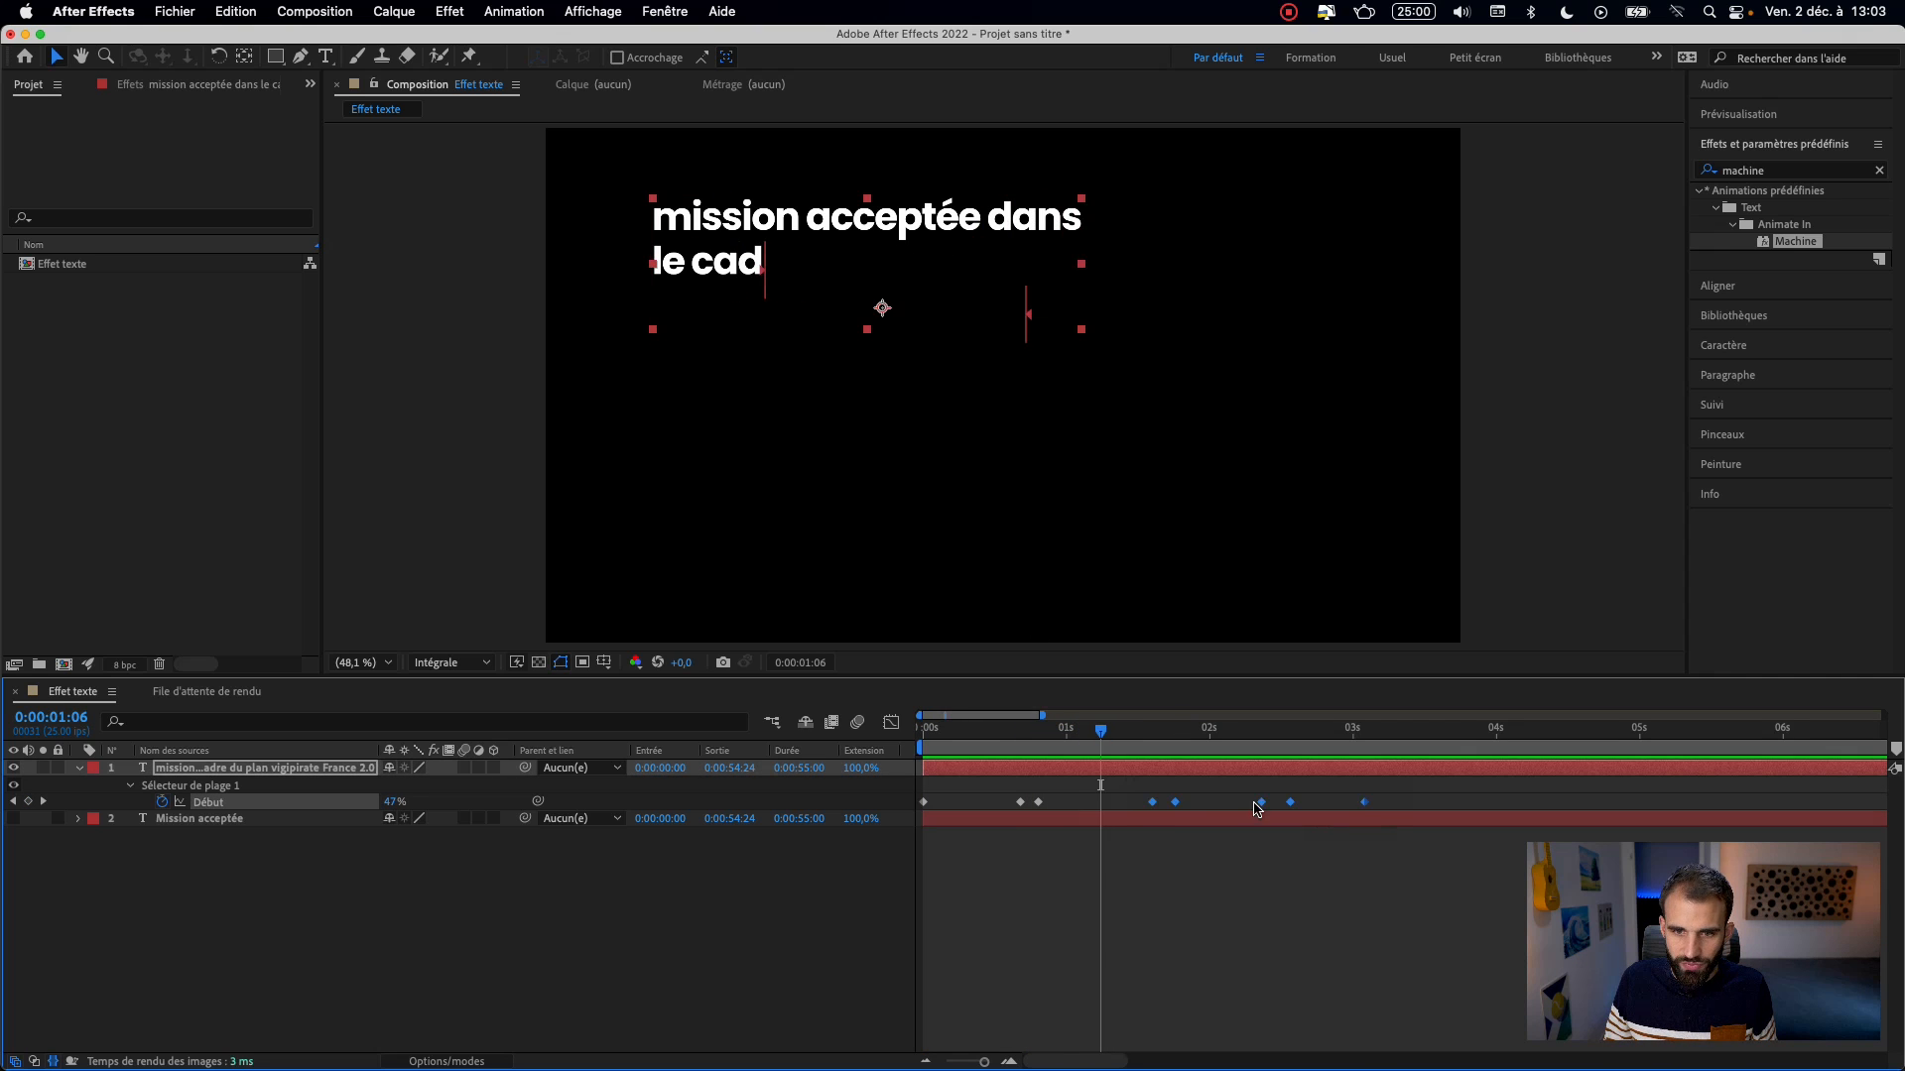
left_click_drag(1159, 808, 1228, 808)
left_click(1032, 734)
left_click_drag(1037, 808, 1060, 807)
key("Home")
key("space")
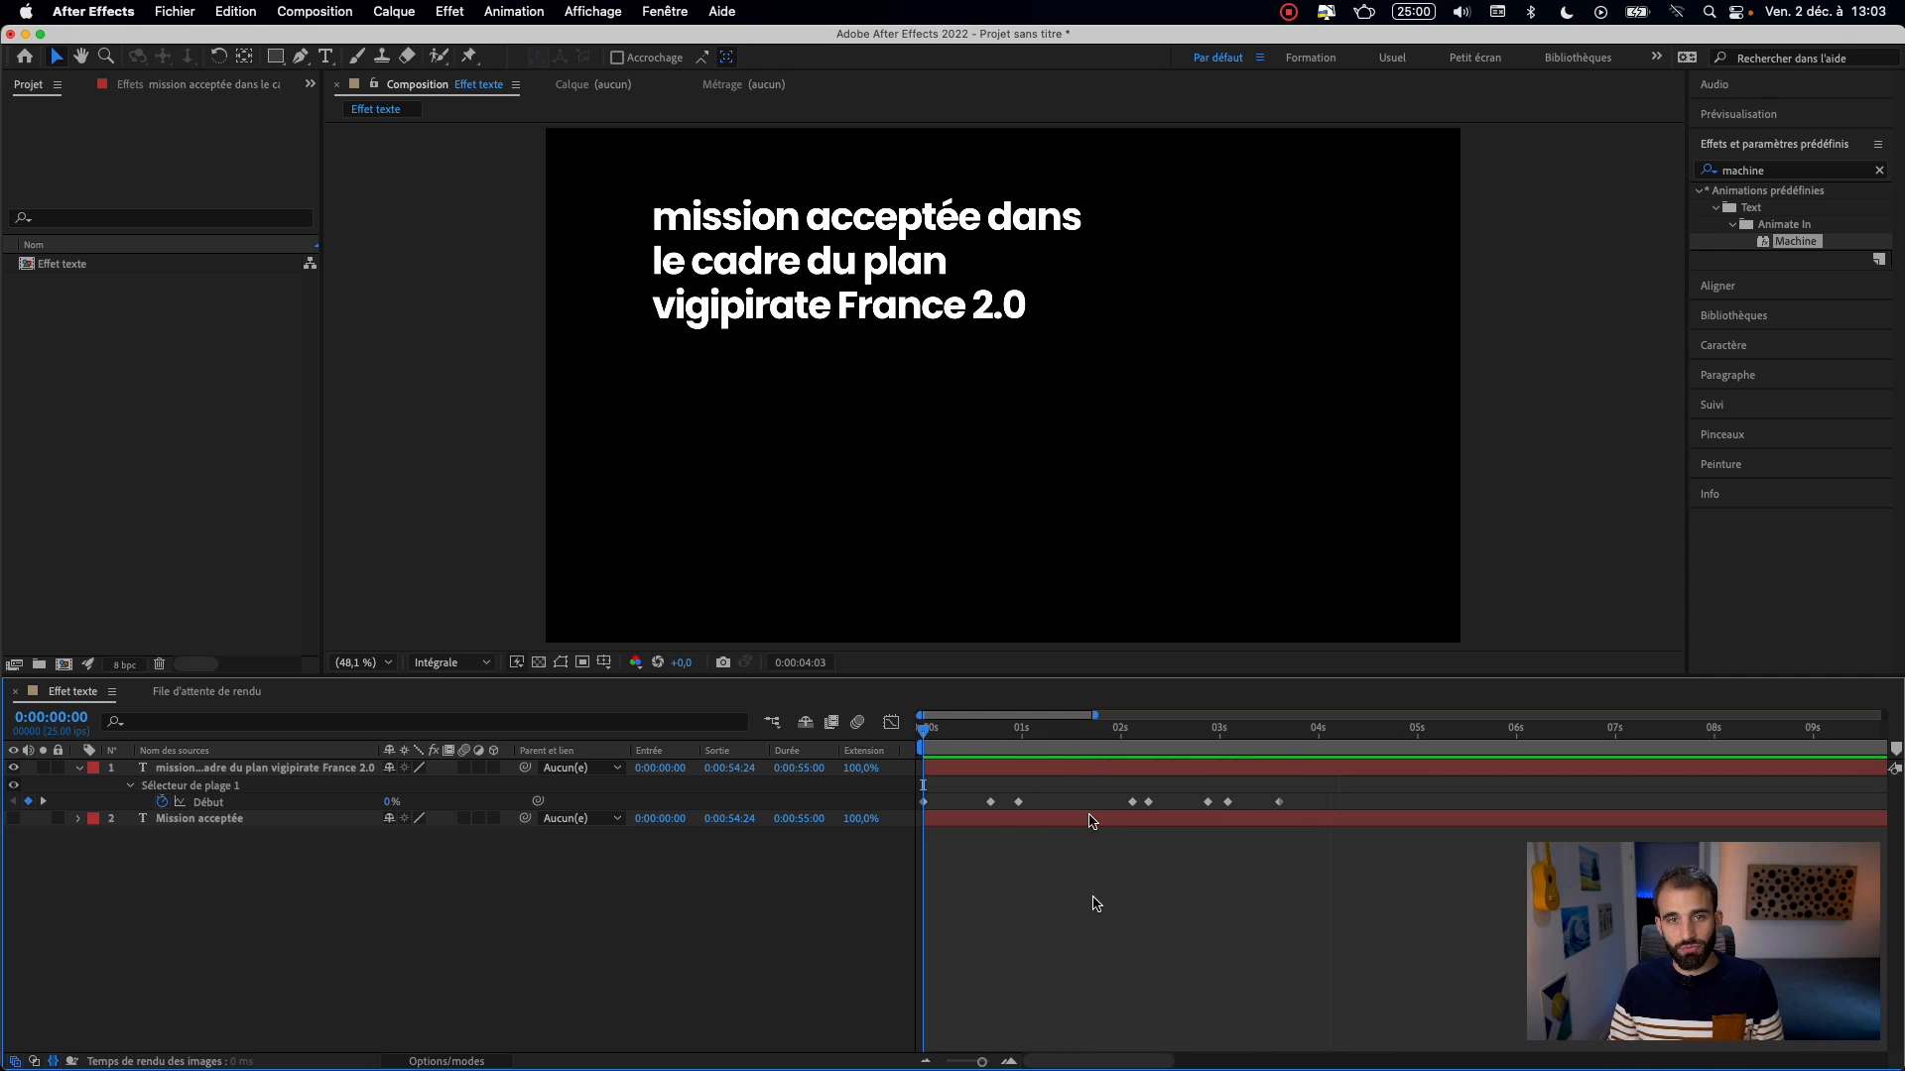
key("space")
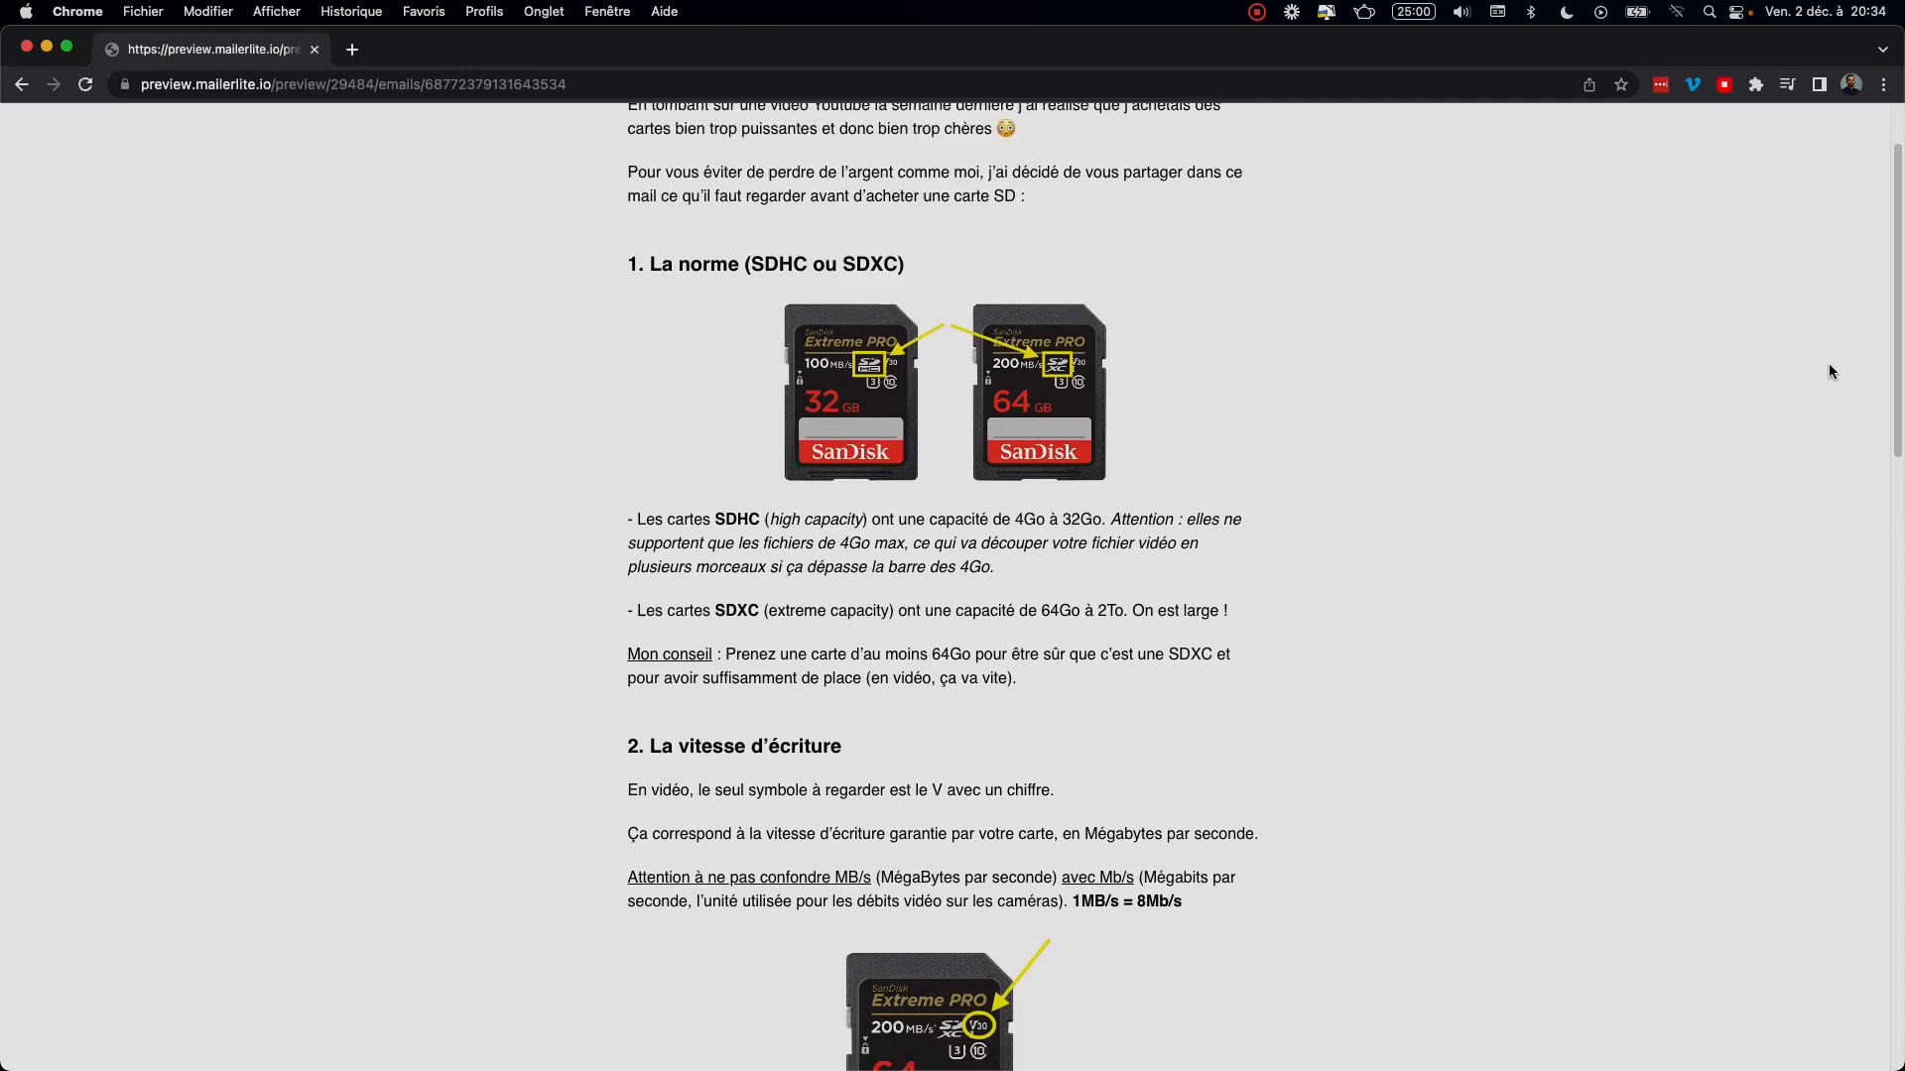
- Switch to Chrome and read the newsletter preview on choosing an SD card through to its end
scroll(1830, 371, "down", 10)
scroll(1829, 365, "down", 7)
scroll(1829, 367, "down", 6)
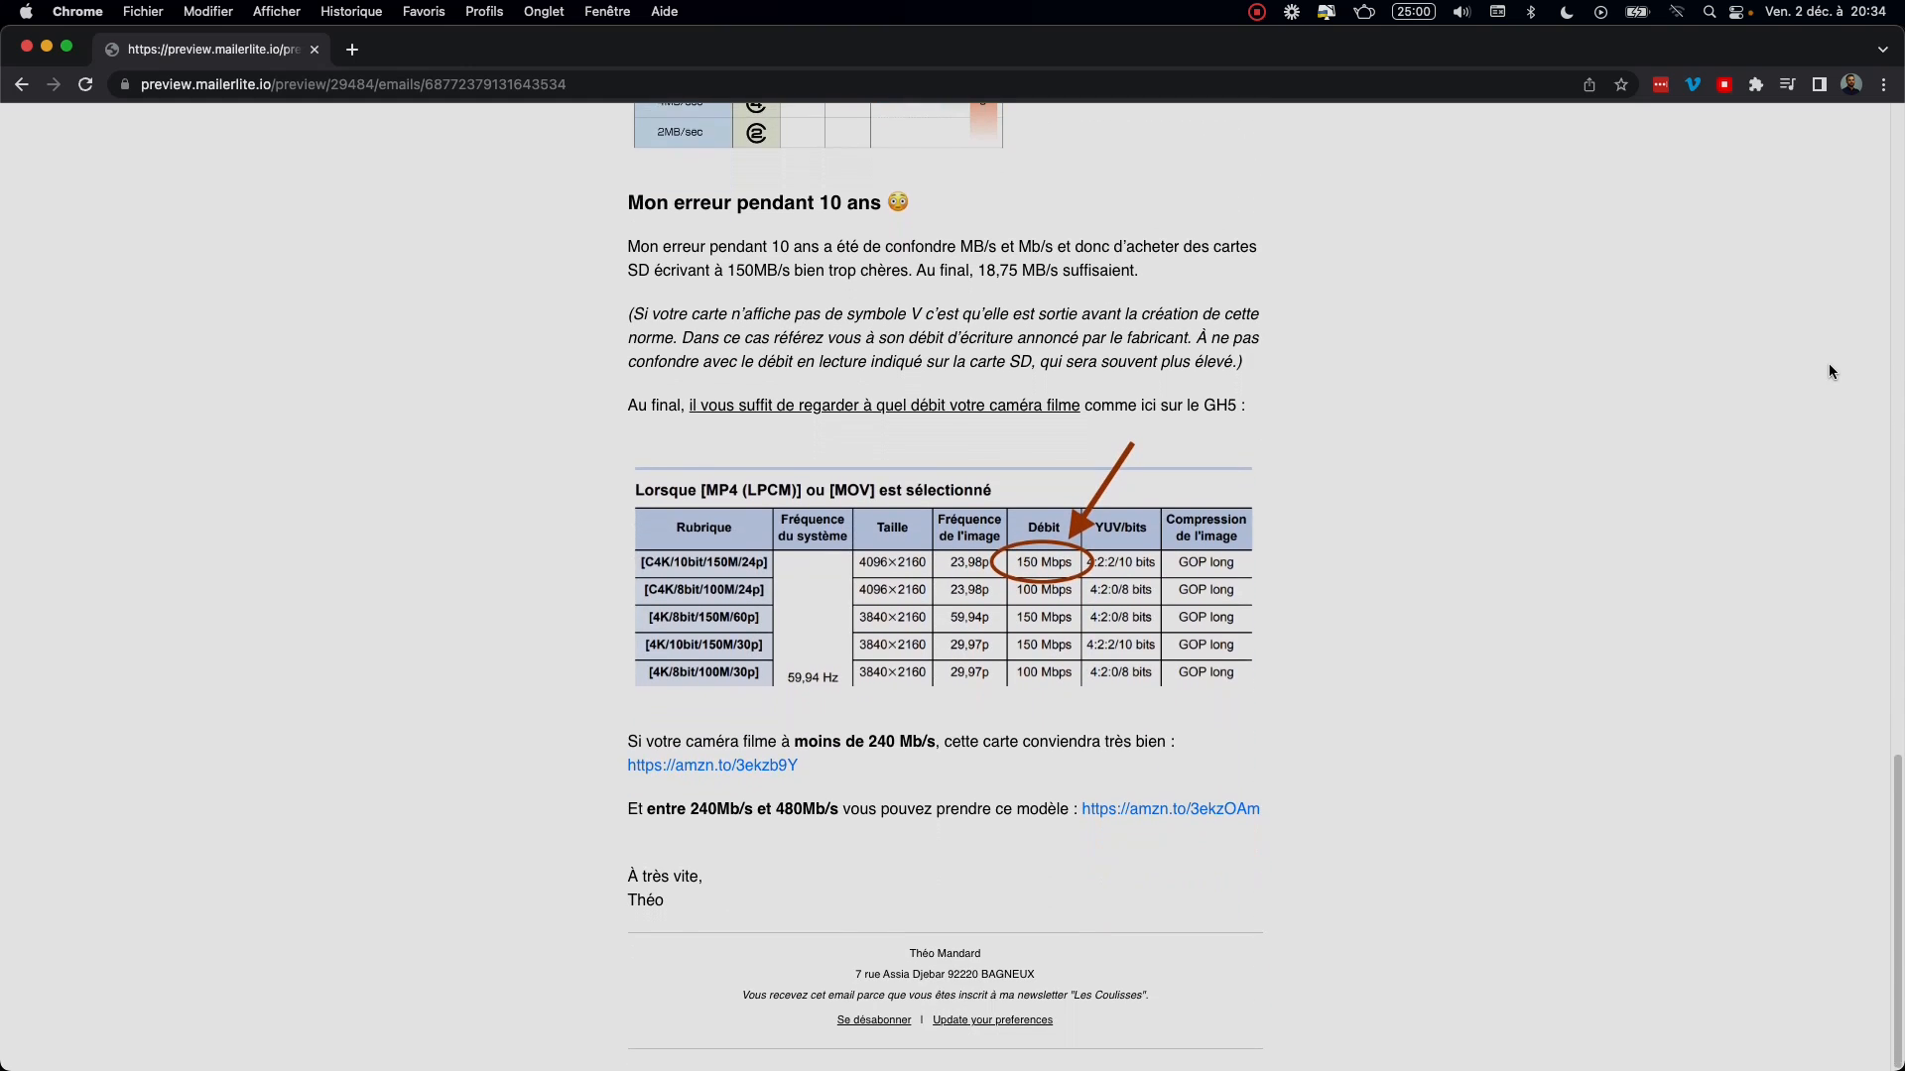